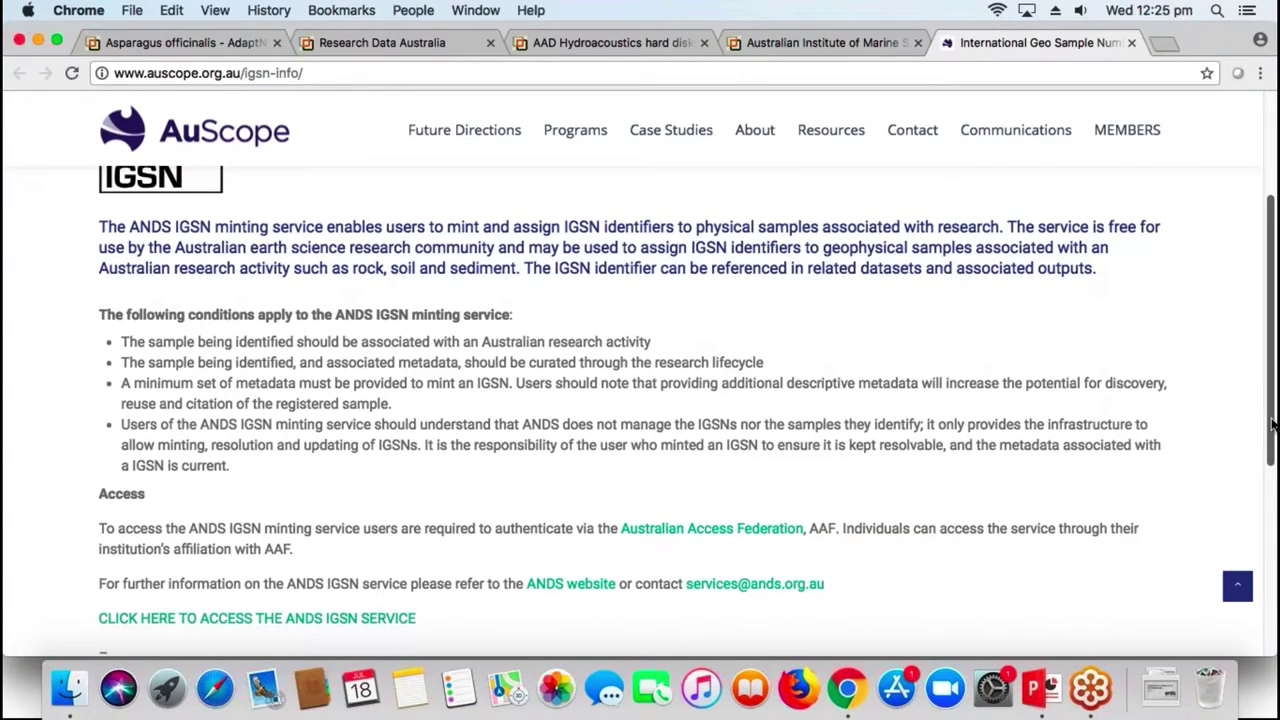
Step: Open the ANDS IGSN service link on the AuScope site to reach the AAF login
scroll(778, 598, down, 2)
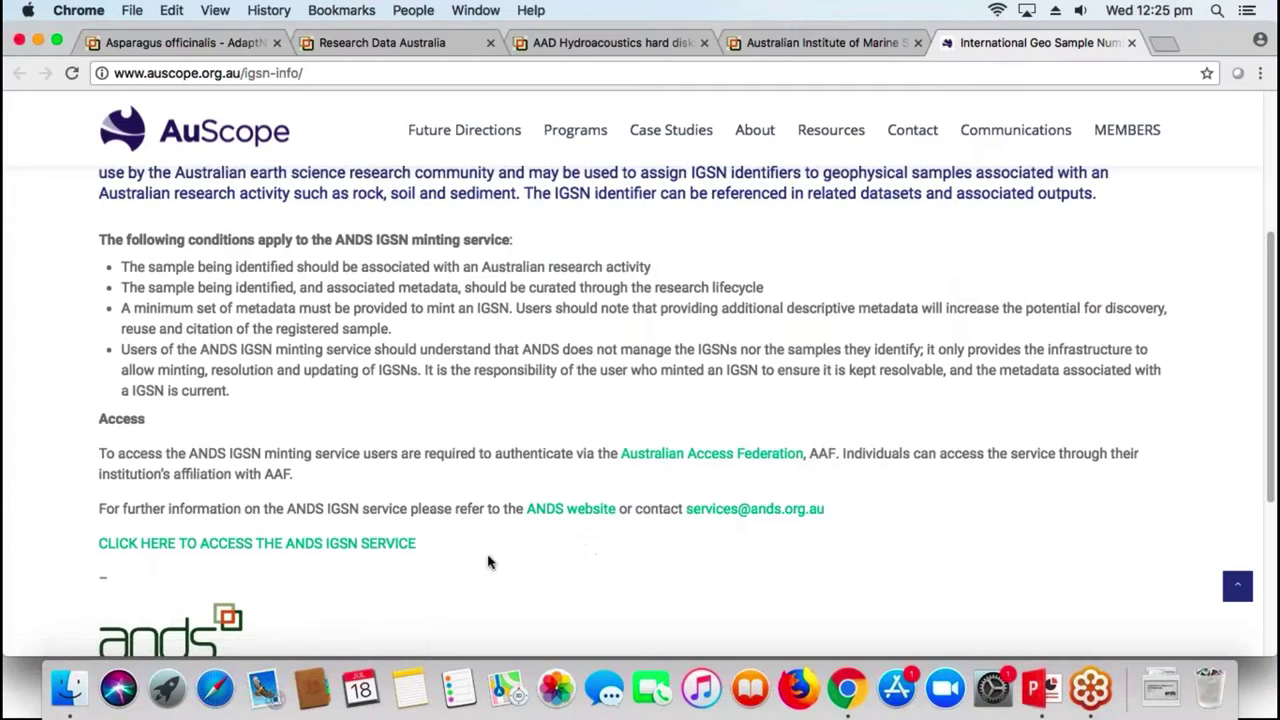
click(330, 543)
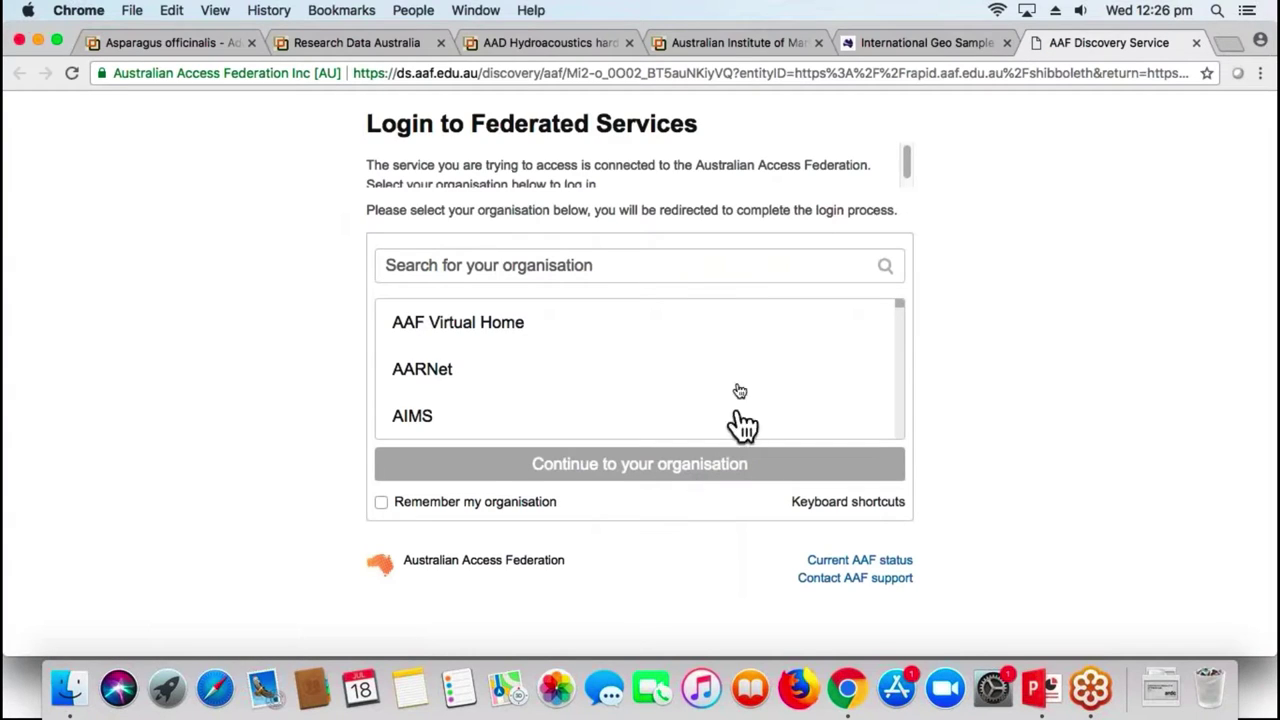
Step: Search 'natio' and choose Australian National University as the home organisation
click(587, 266)
text(nation)
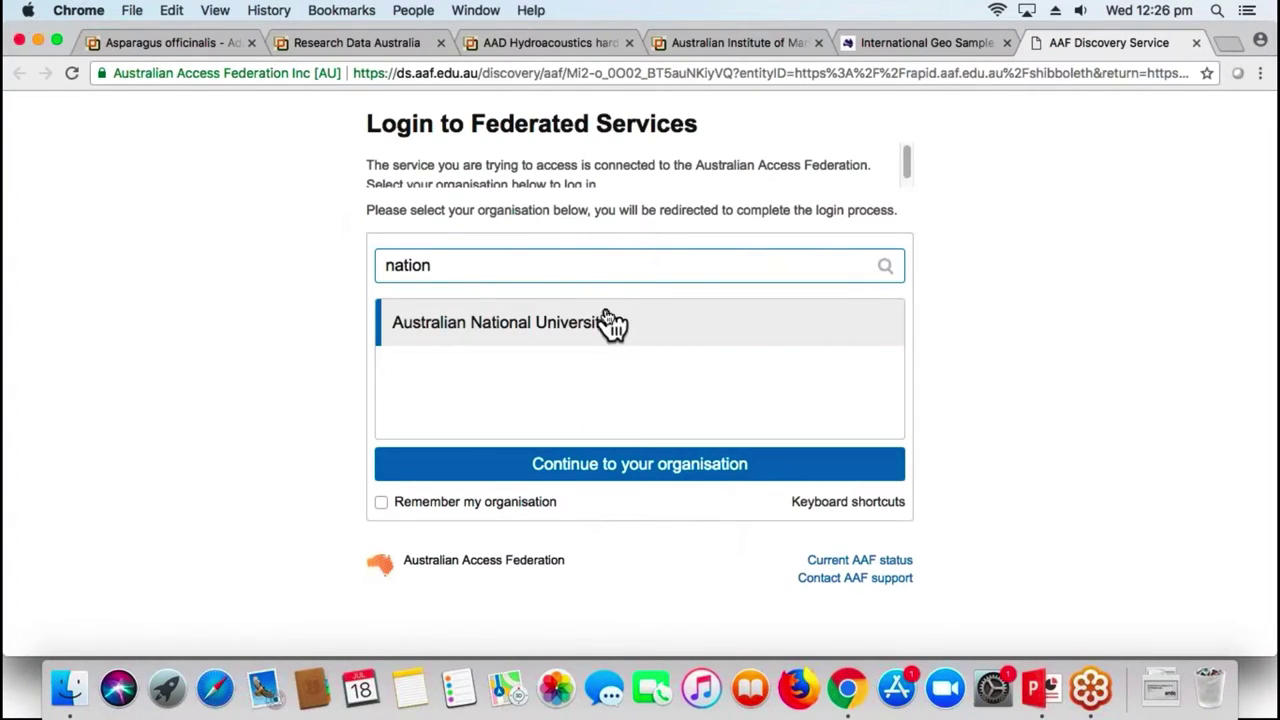
click(551, 328)
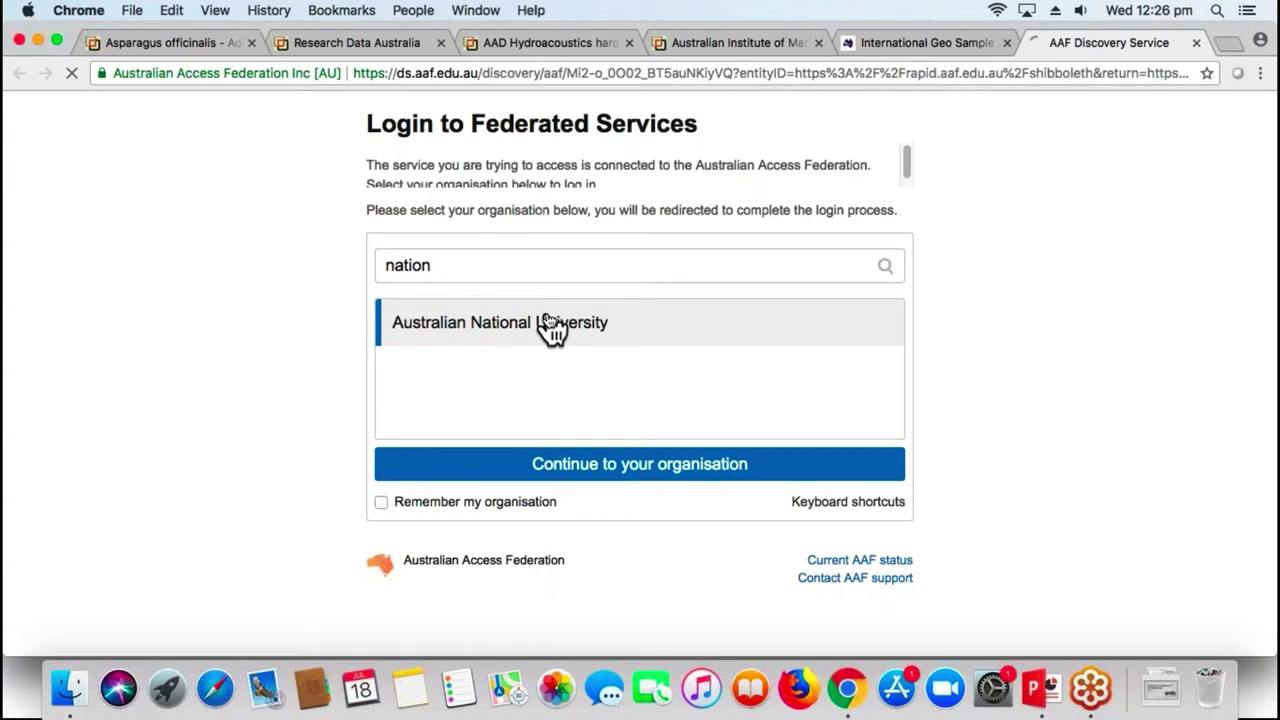
Step: Sign in to ANU Federation Login with the Uni ID and password
click(337, 438)
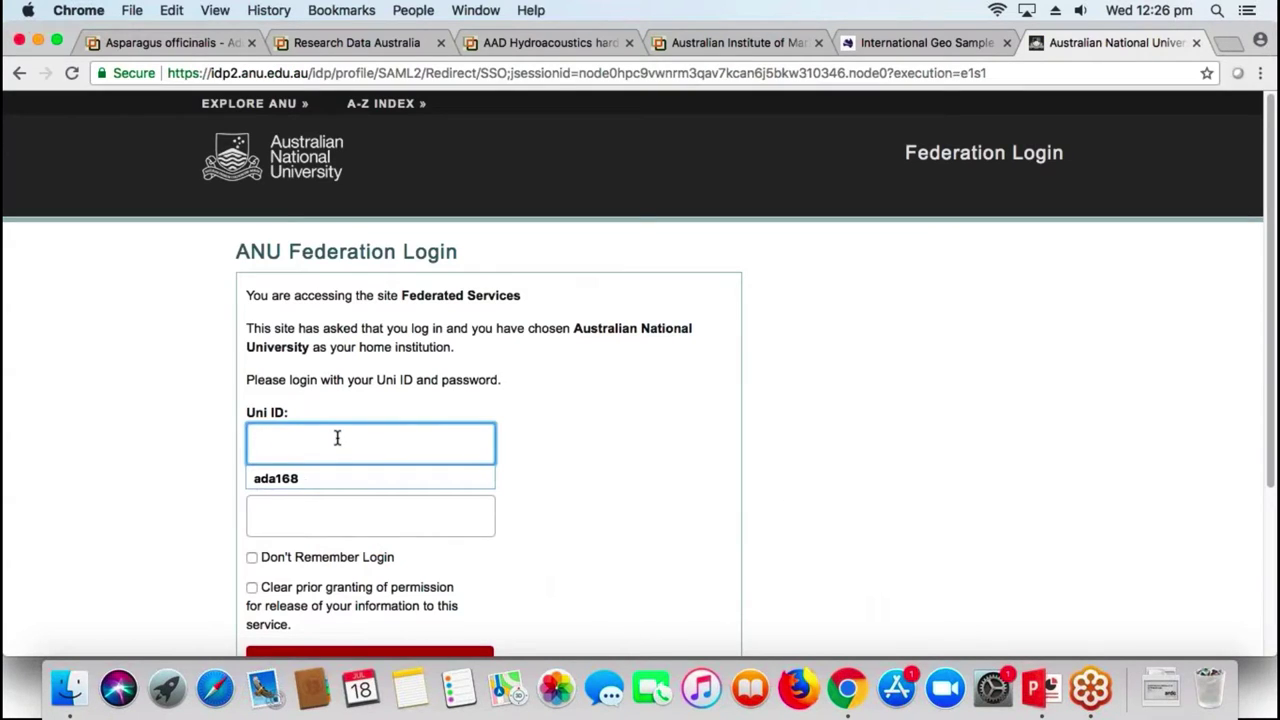
text(u48843)
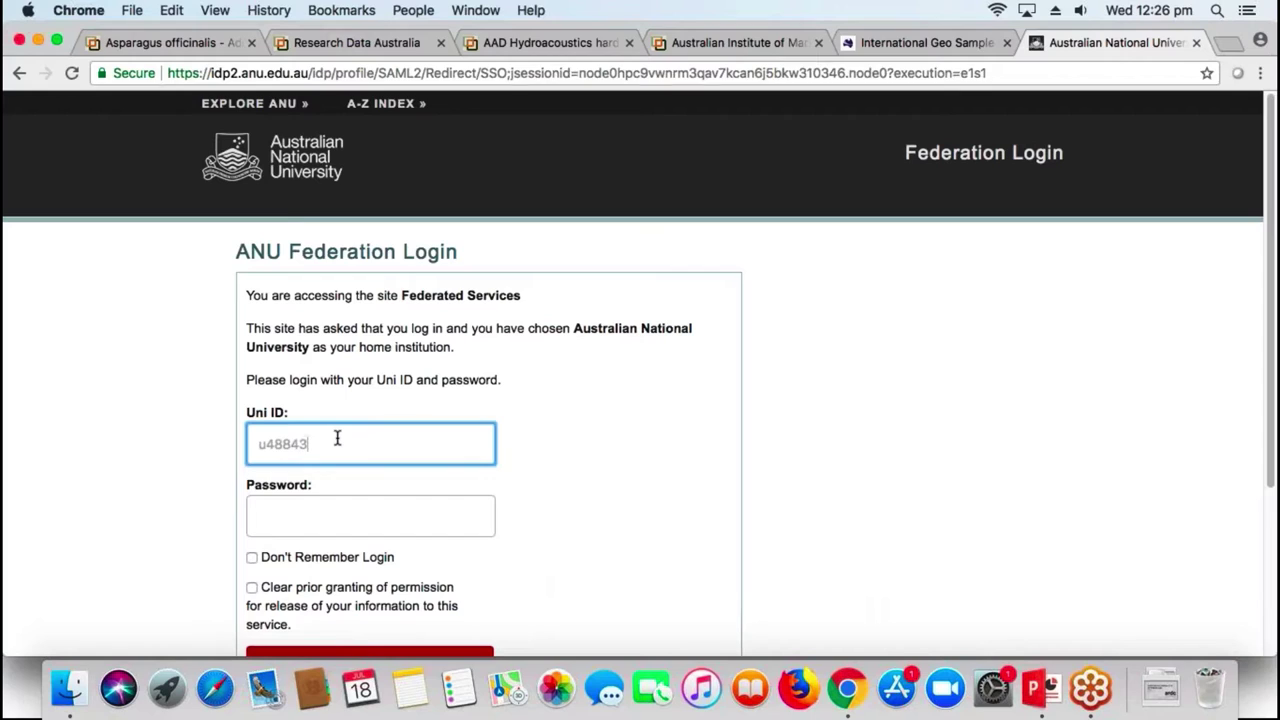
text(51)
key(Tab)
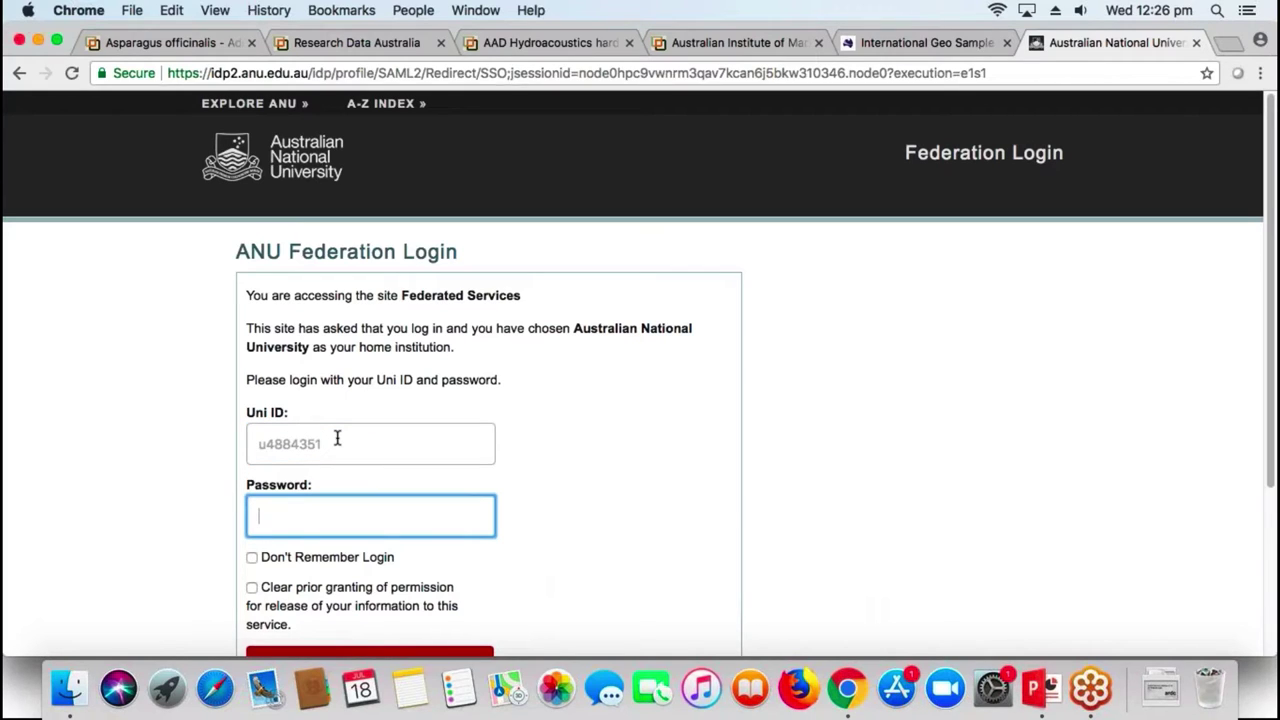
text(**)
scroll(539, 467, down, 1)
scroll(539, 467, down, 2)
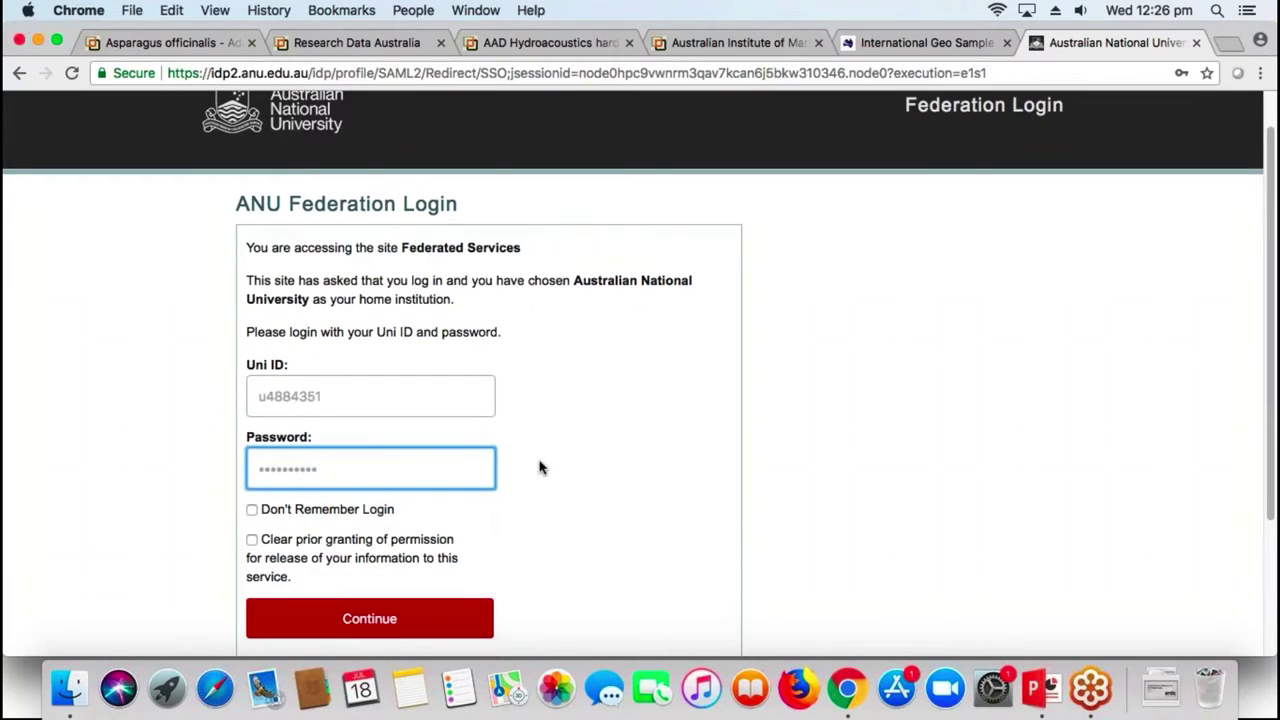
click(429, 625)
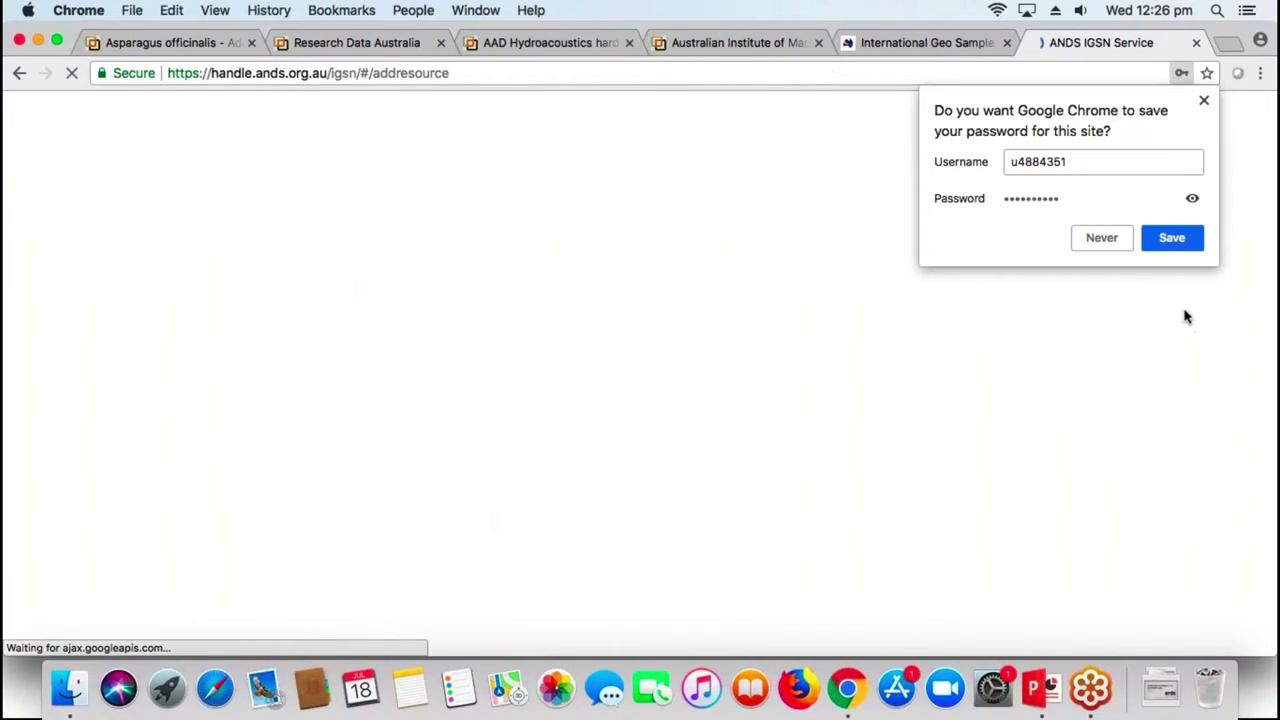
Step: Decline Chrome's password save and scroll through the new Physical sample form
click(1101, 237)
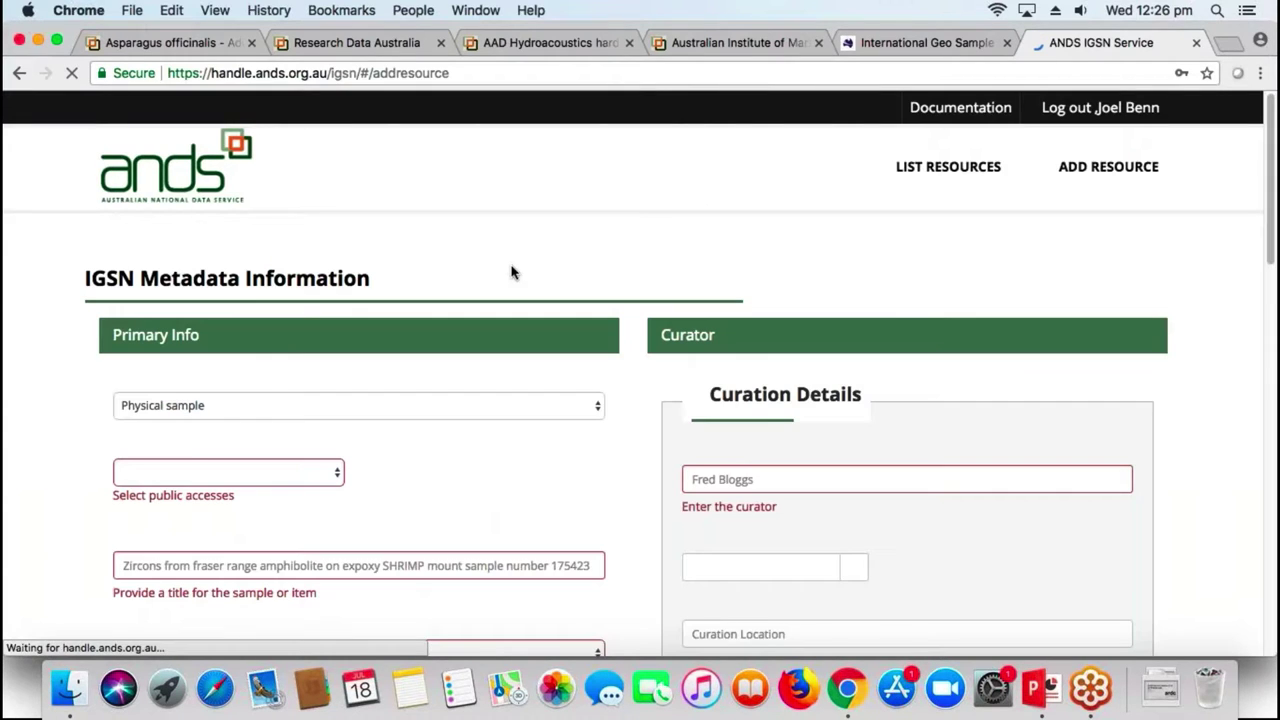
drag(1266, 177, 1268, 210)
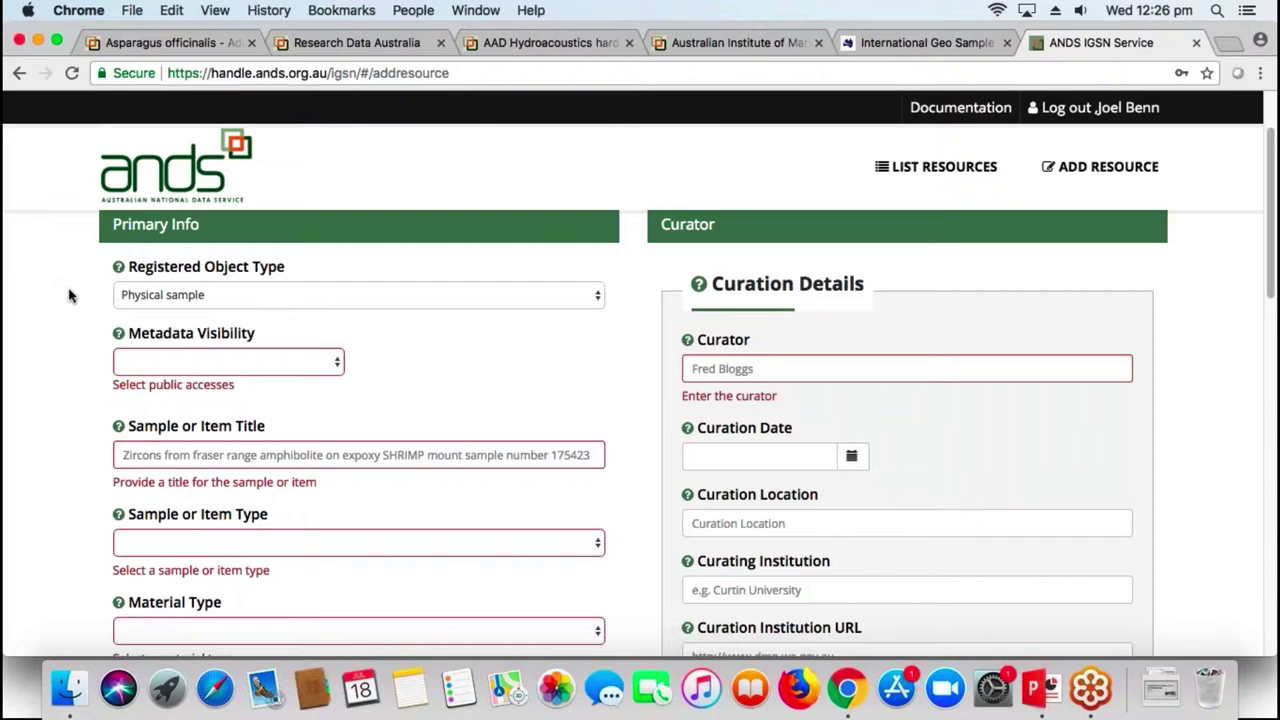
scroll(58, 292, down, 1)
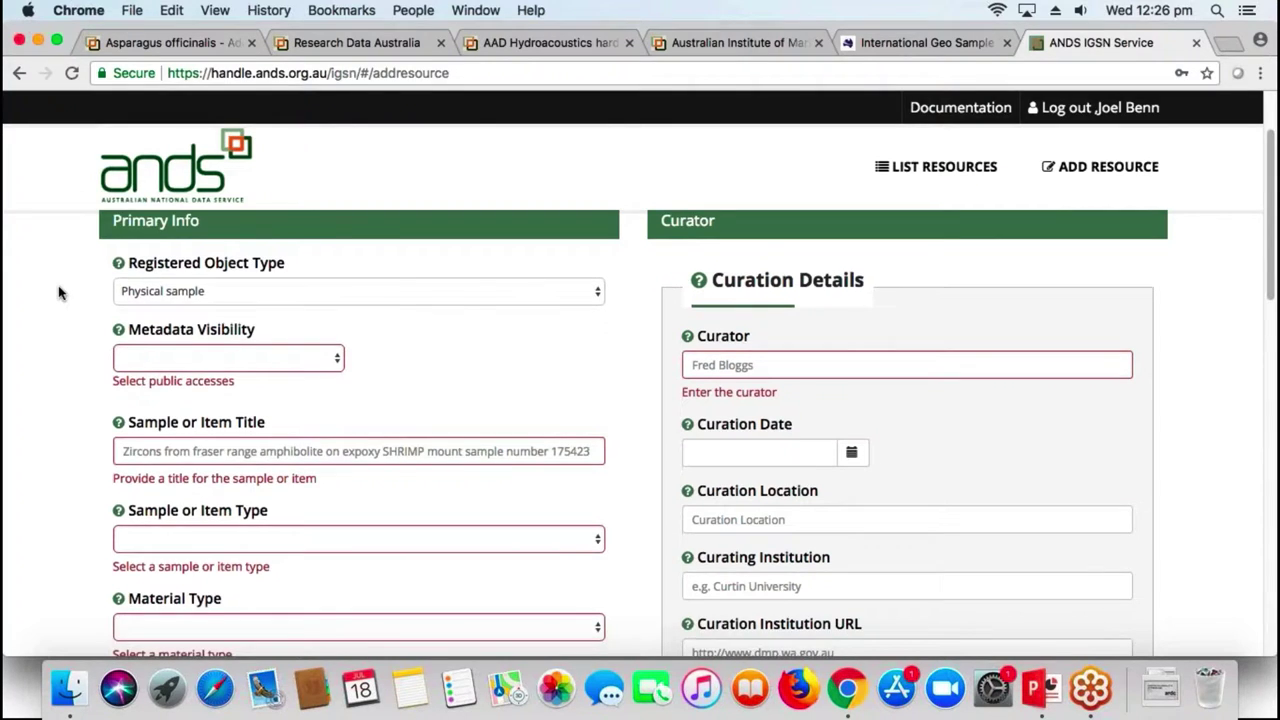
scroll(58, 292, down, 2)
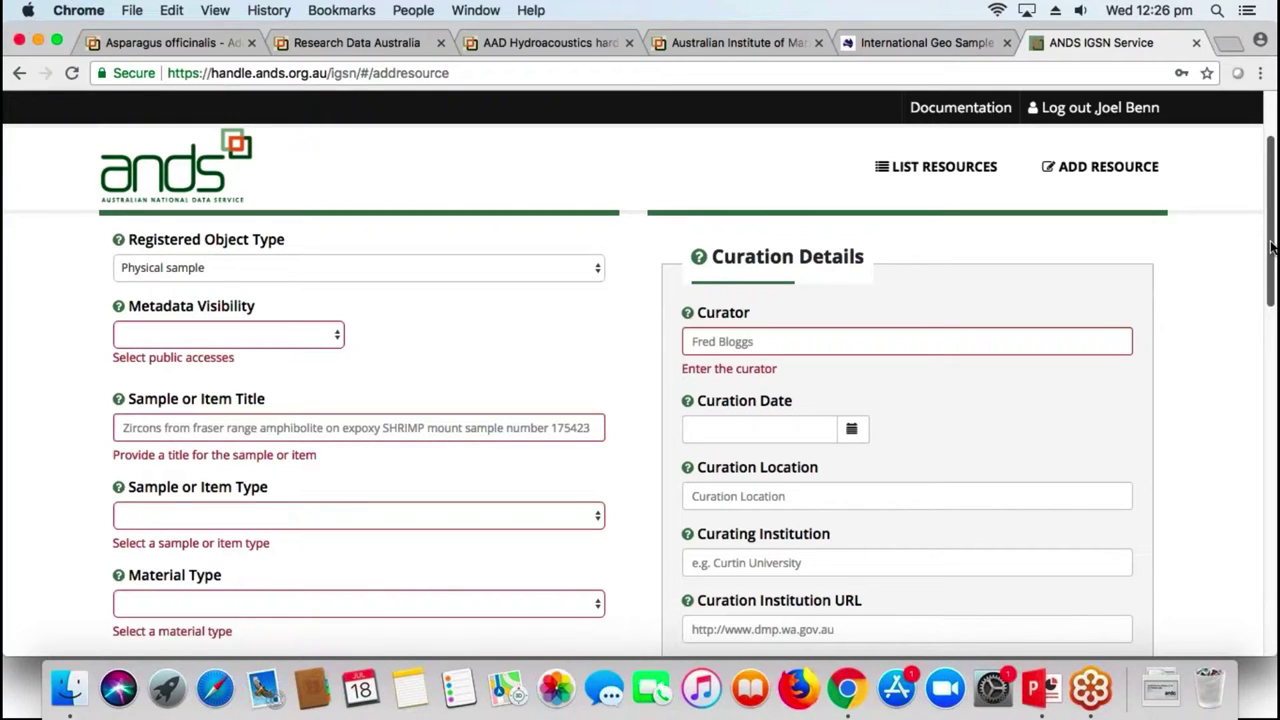
scroll(1272, 245, up, 2)
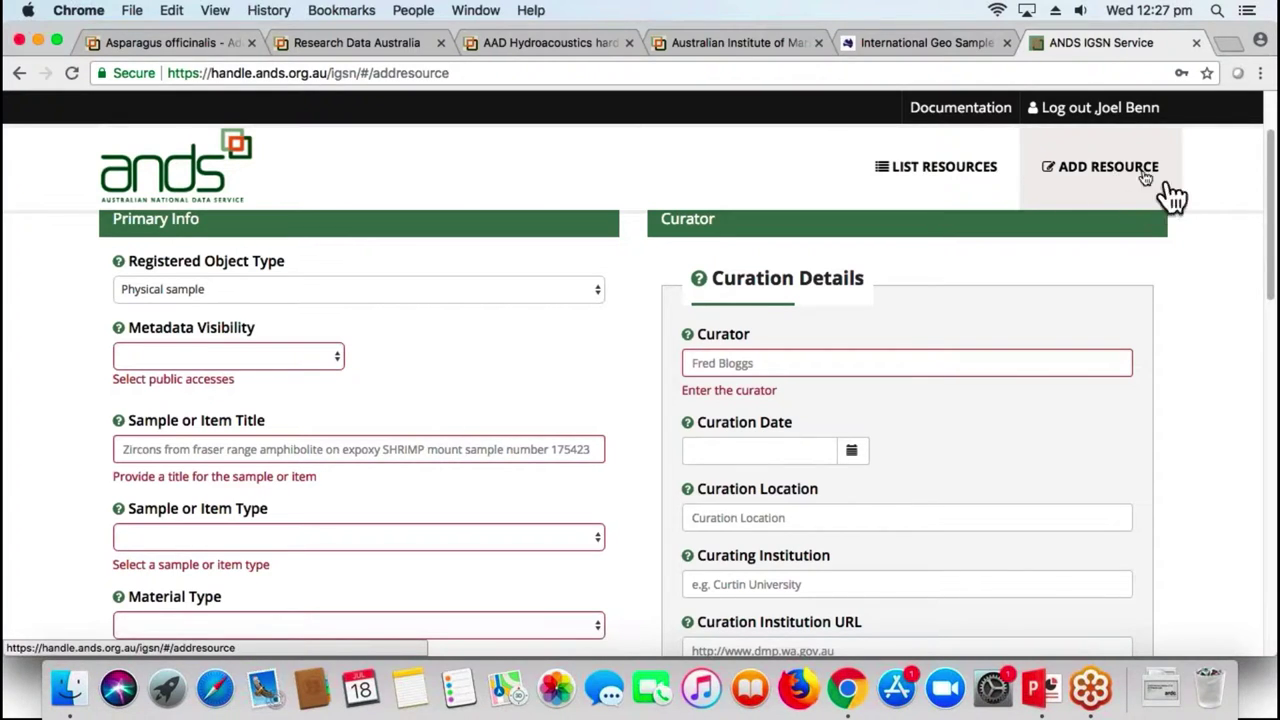
Step: Review the Metadata Visibility choices without selecting one, then scroll further down the form
scroll(1272, 190, down, 1)
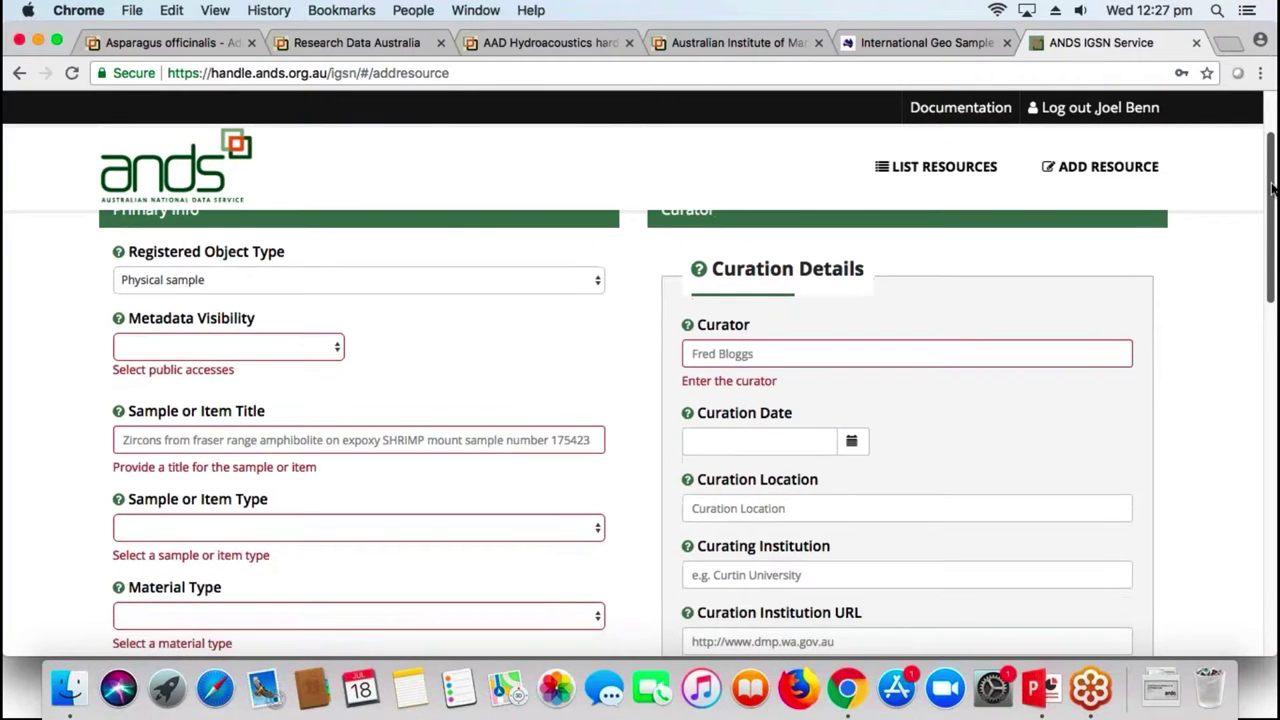
scroll(1272, 190, up, 1)
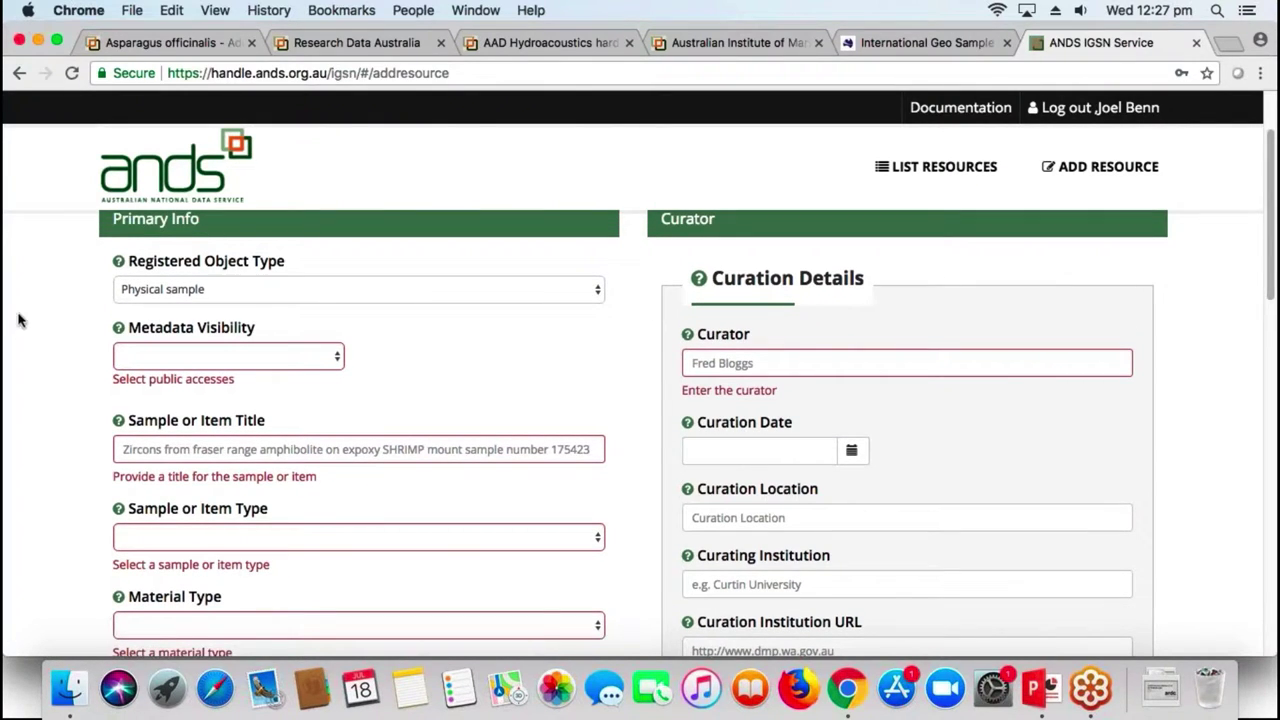
scroll(41, 328, down, 1)
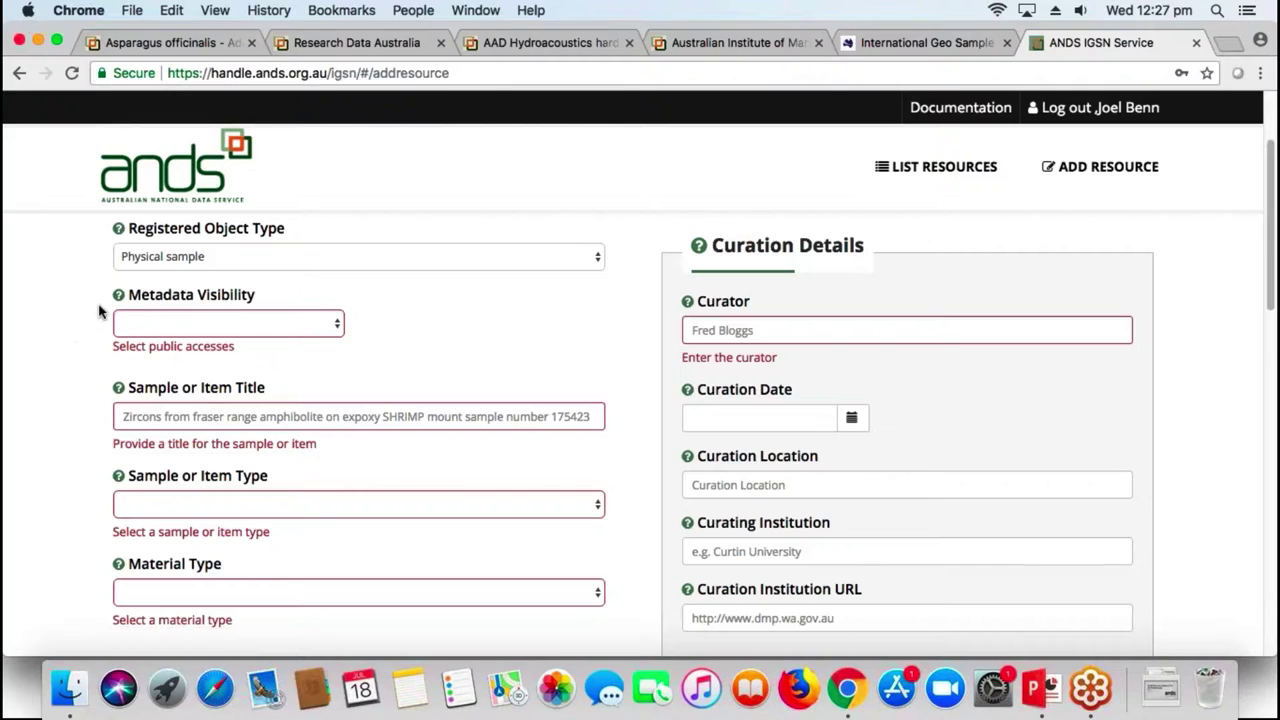
click(331, 326)
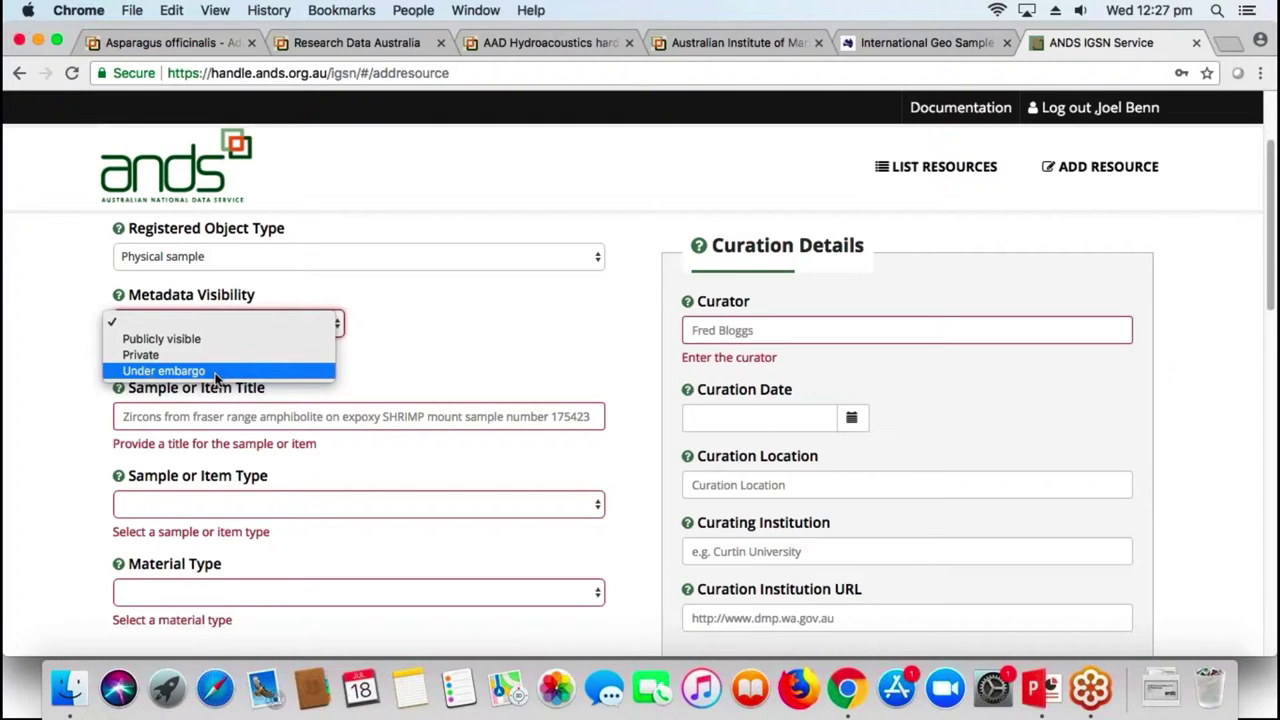
click(503, 352)
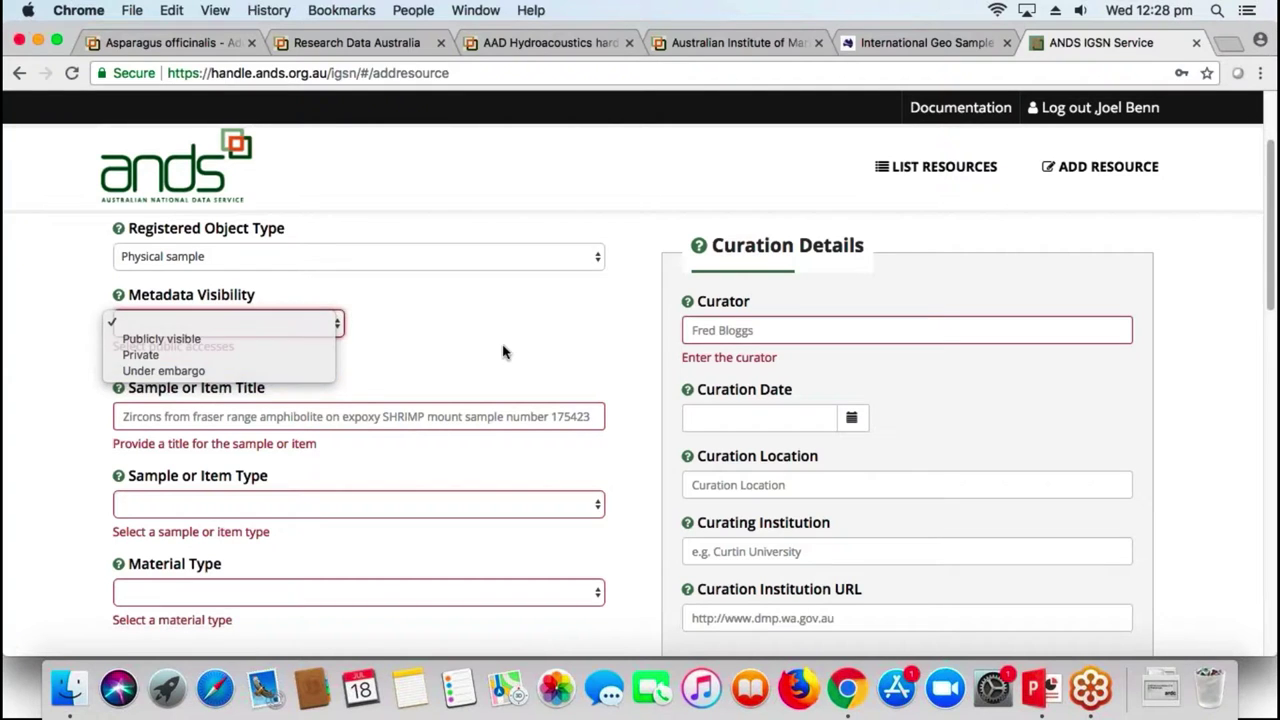
scroll(1267, 228, down, 1)
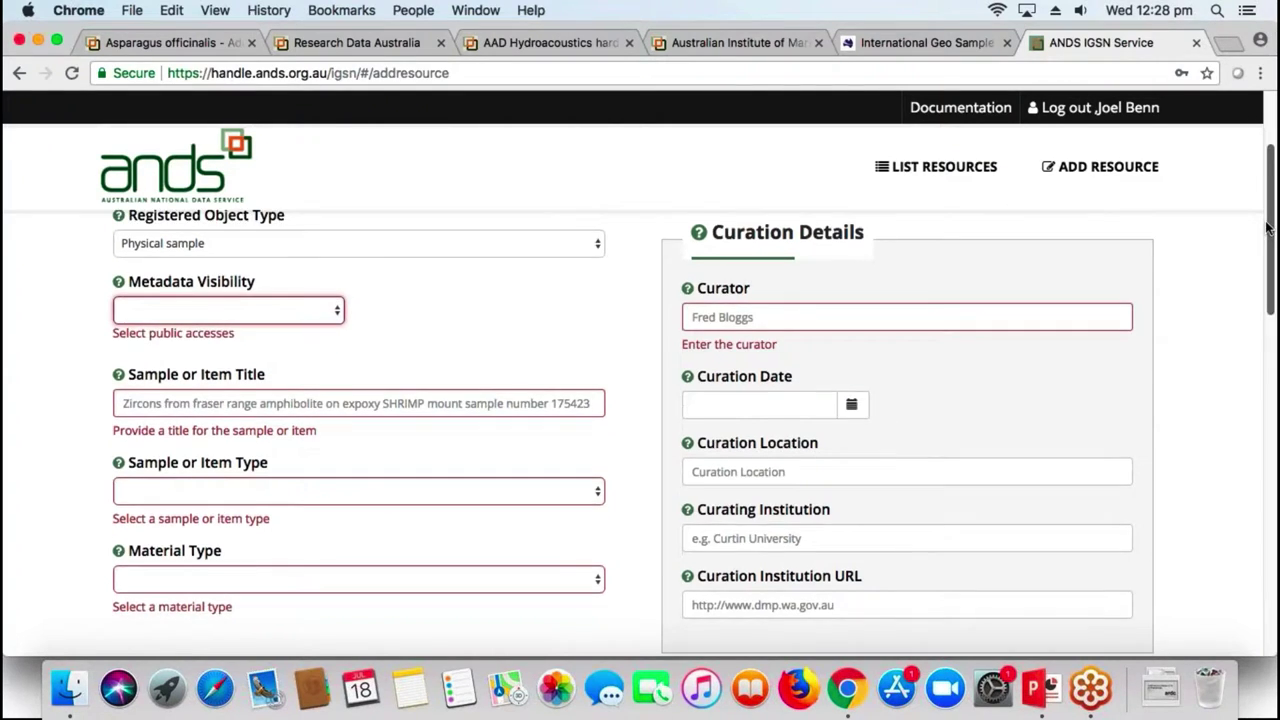
drag(1267, 228, 1252, 361)
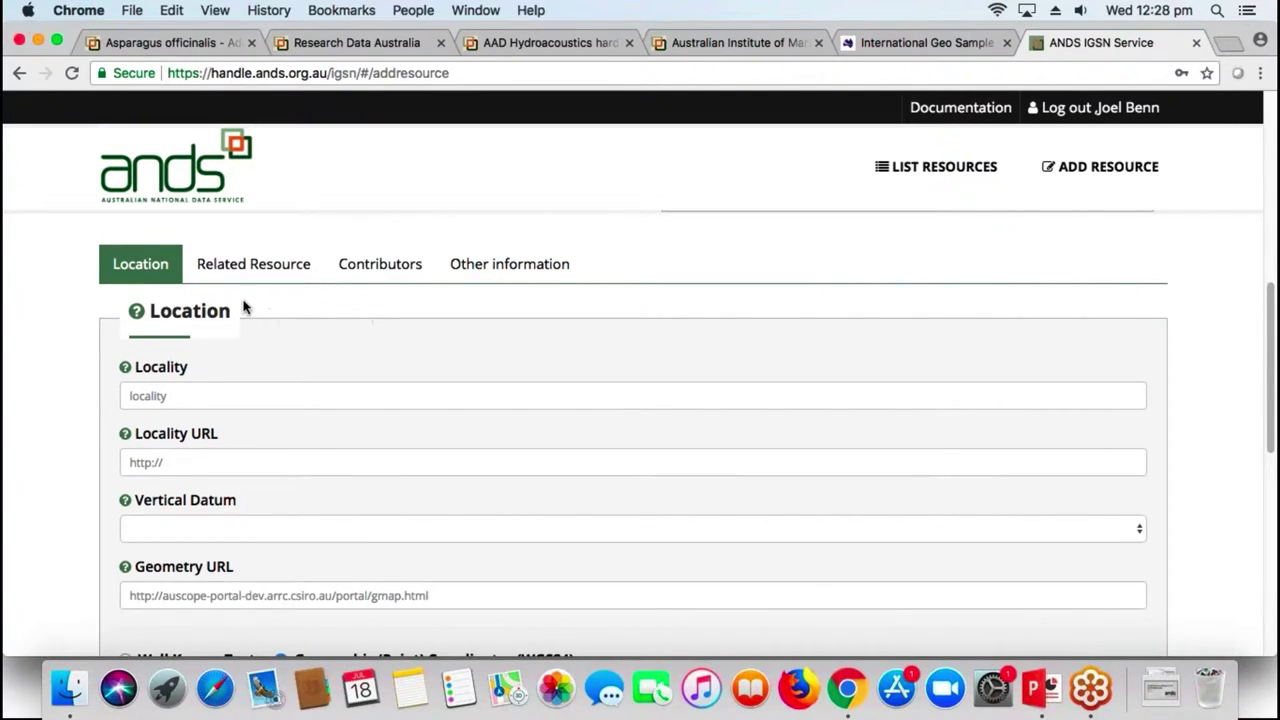
Step: Step through the Contributors and Related Resource sections, ending on Other information
click(381, 265)
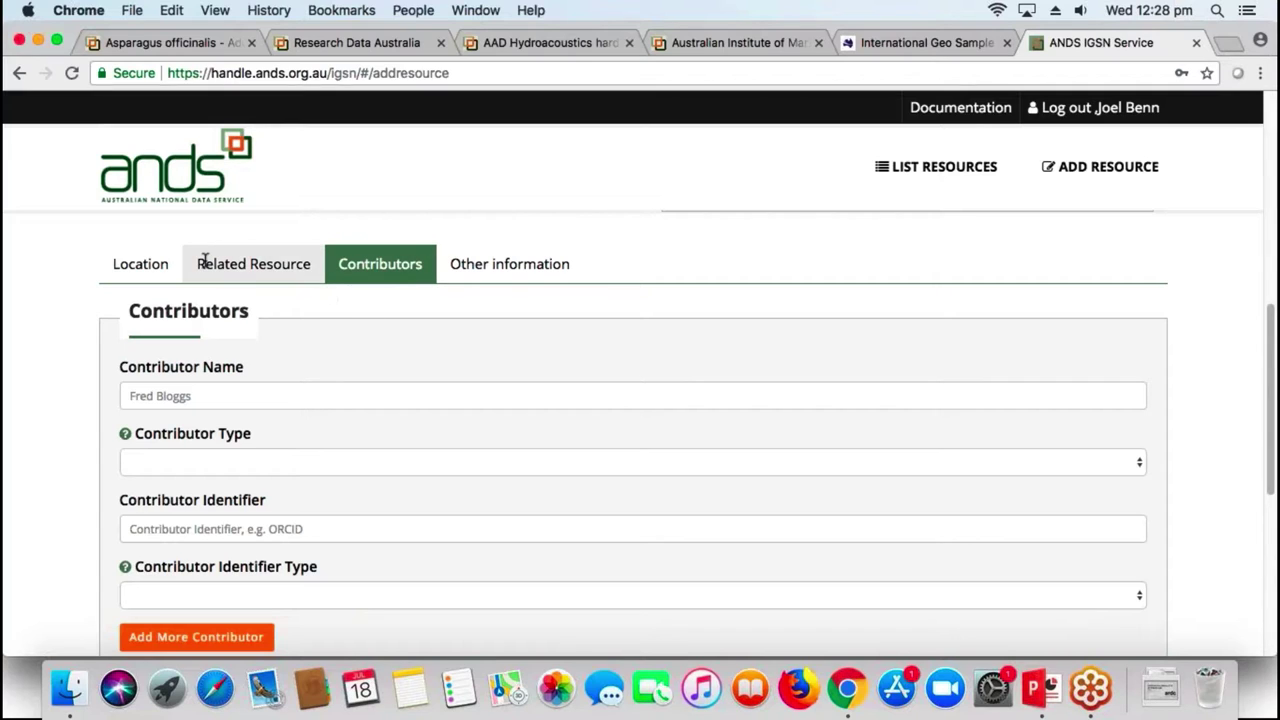
click(243, 265)
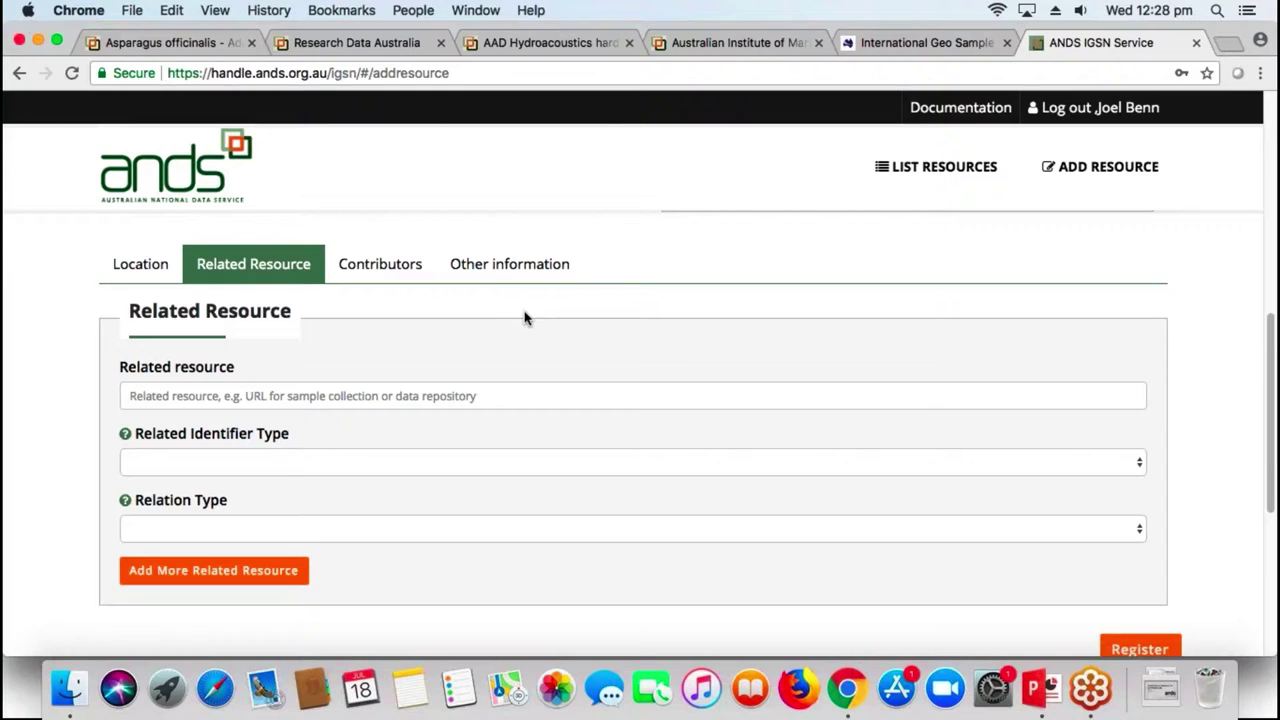
click(491, 263)
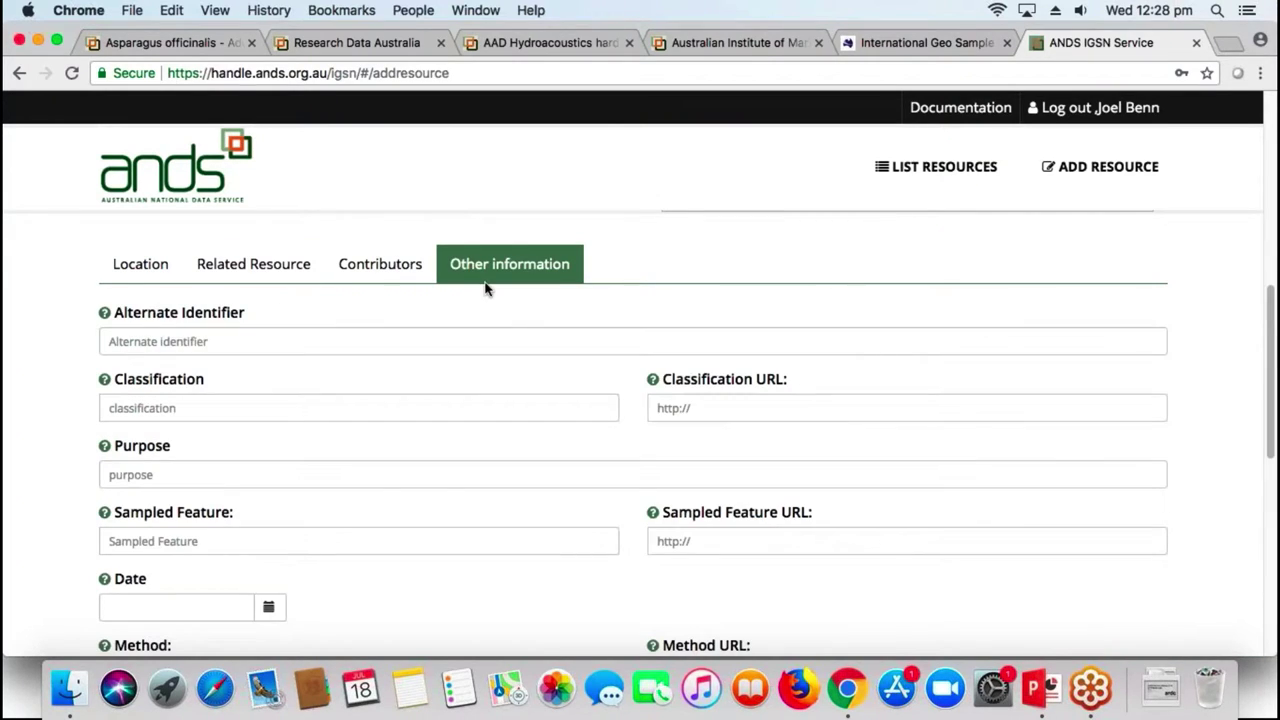
drag(1265, 352, 1275, 388)
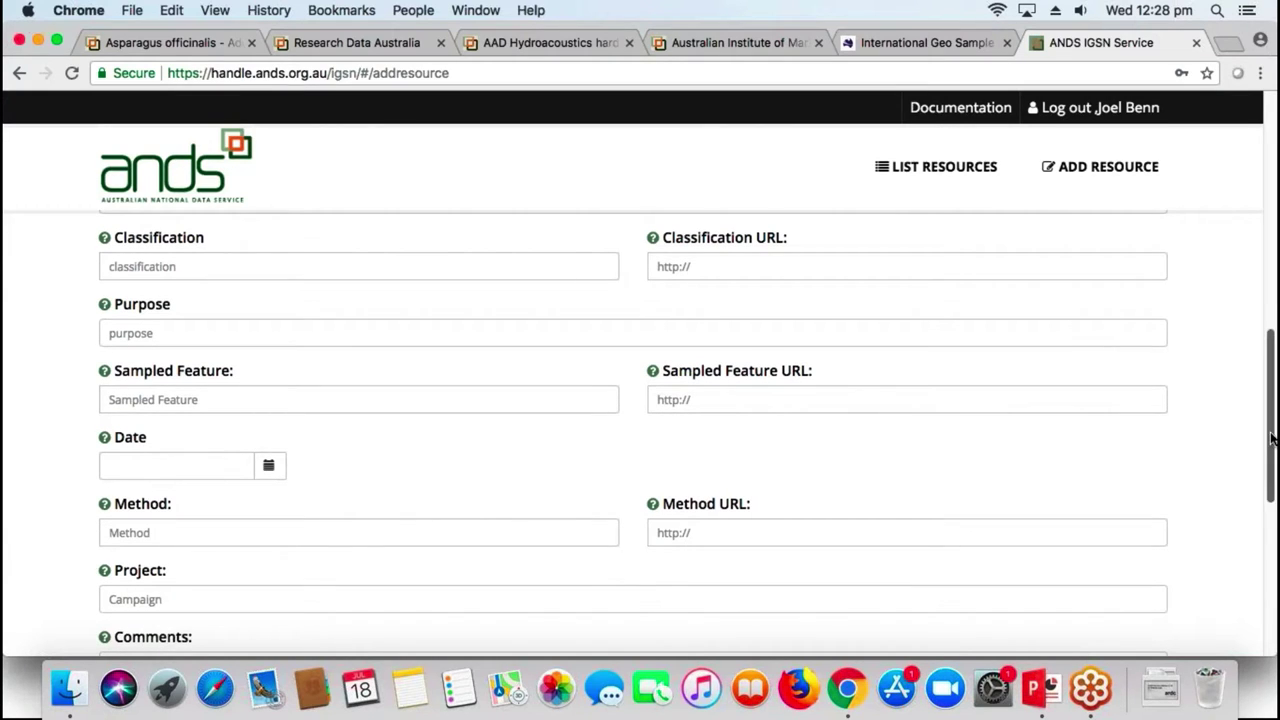
drag(1272, 446, 1274, 476)
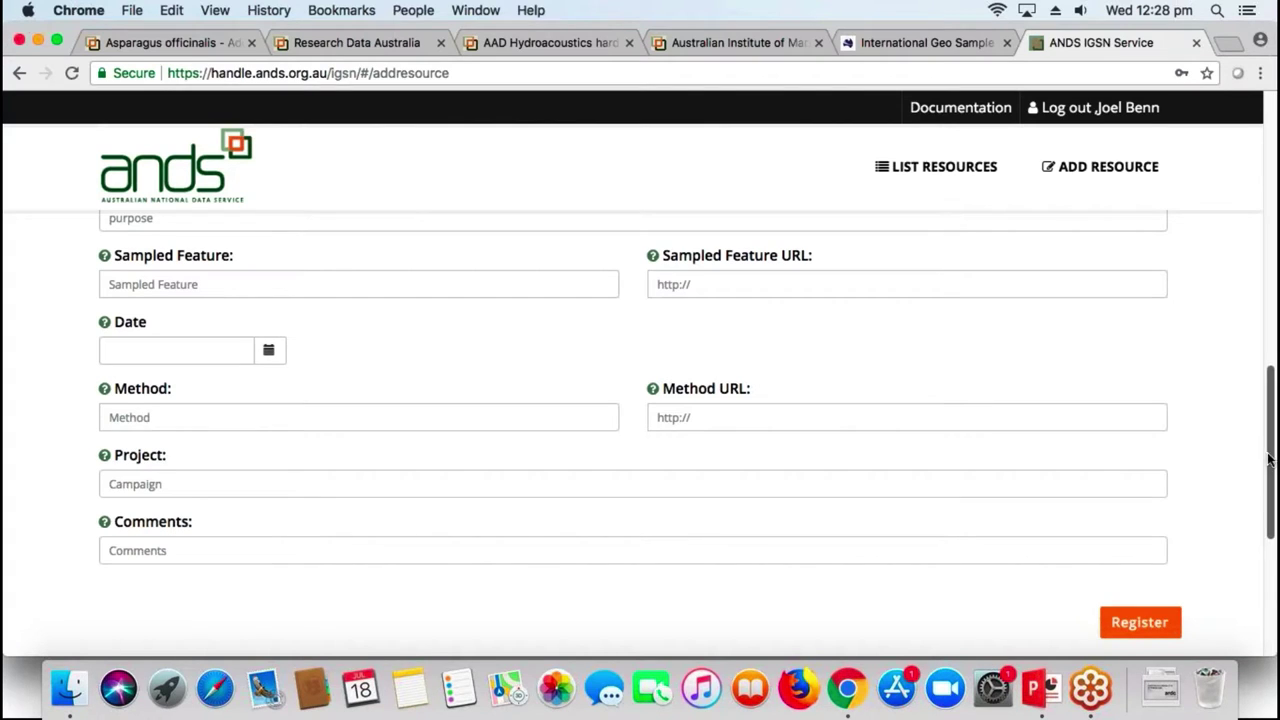
drag(1262, 460, 1258, 423)
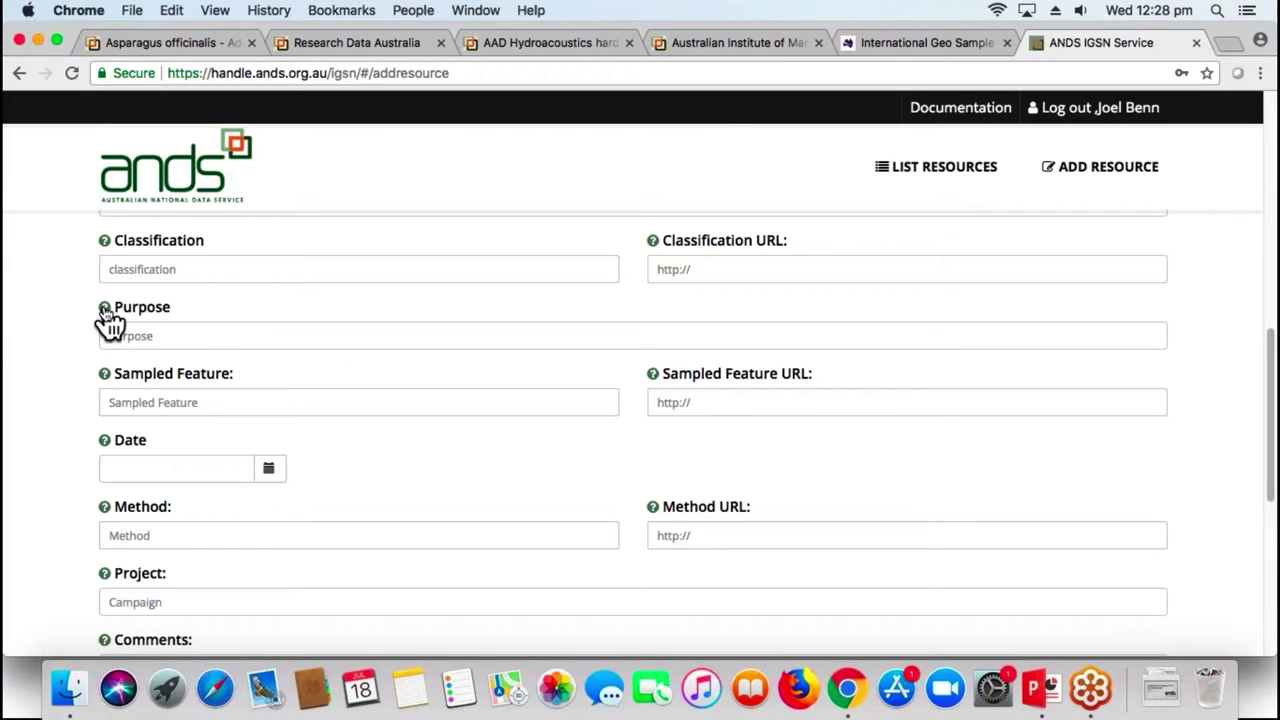
mouse_move(105, 312)
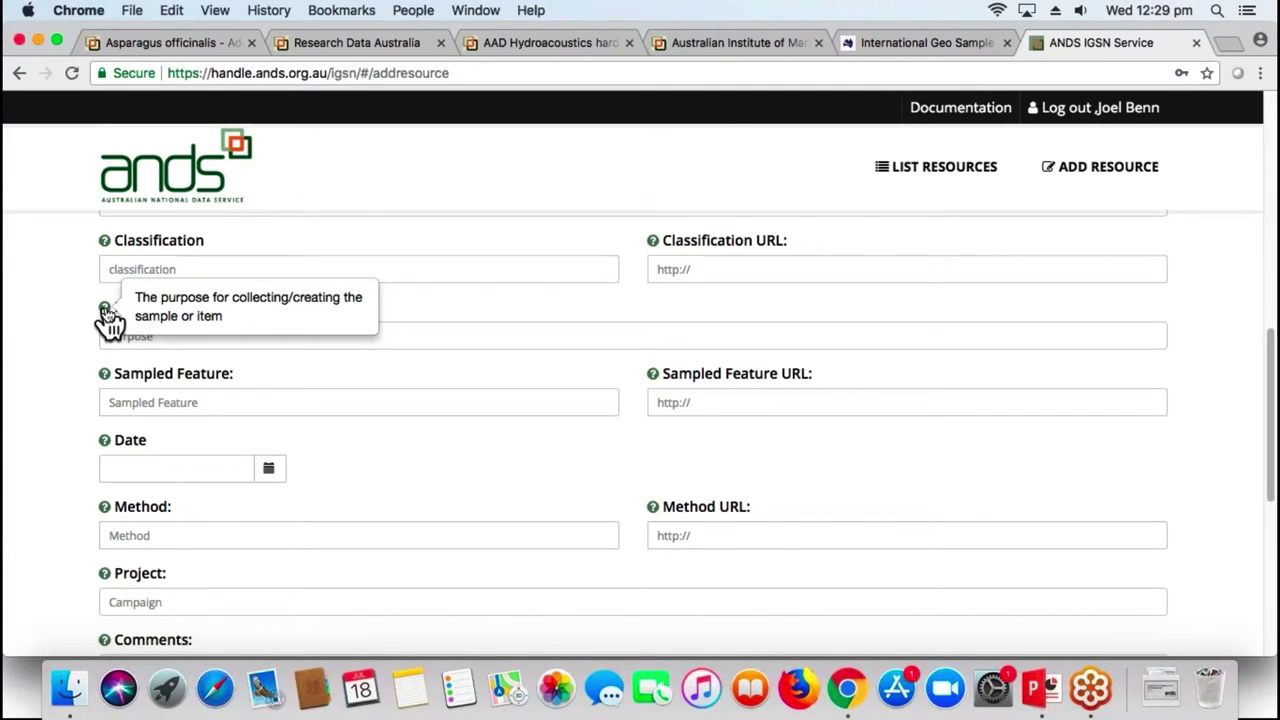
scroll(86, 263, down, 1)
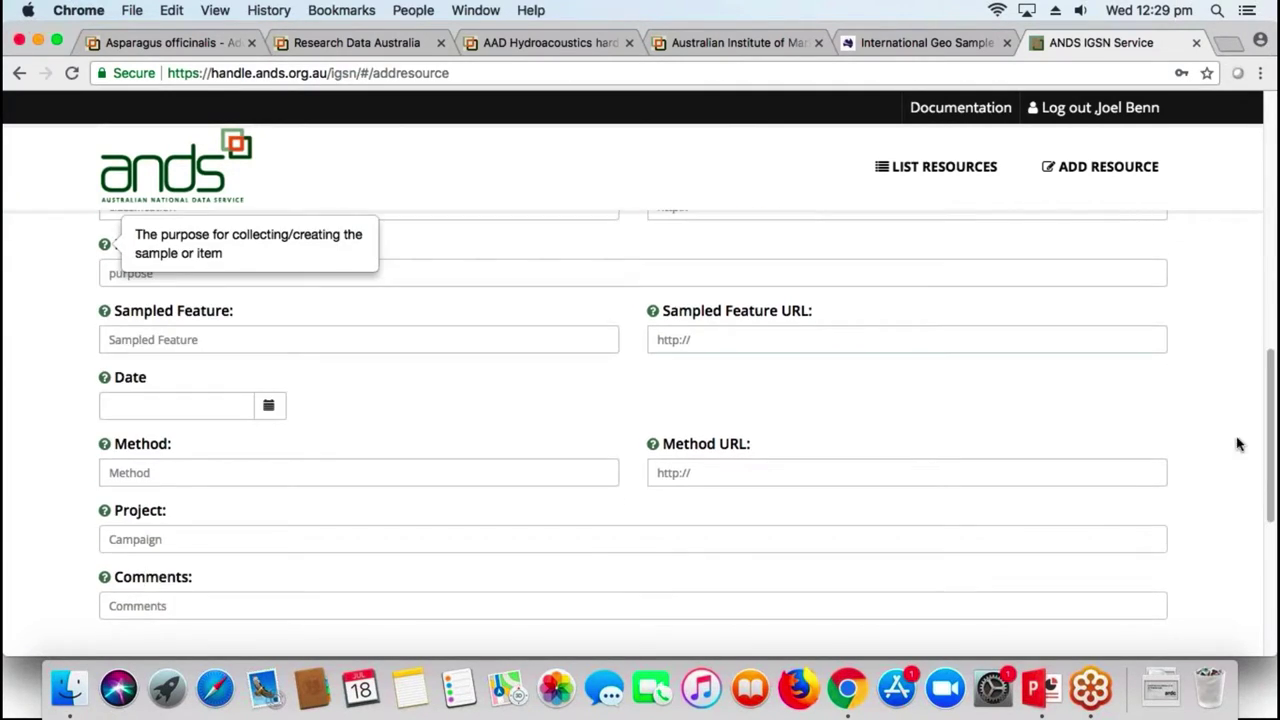
drag(1270, 440, 1270, 216)
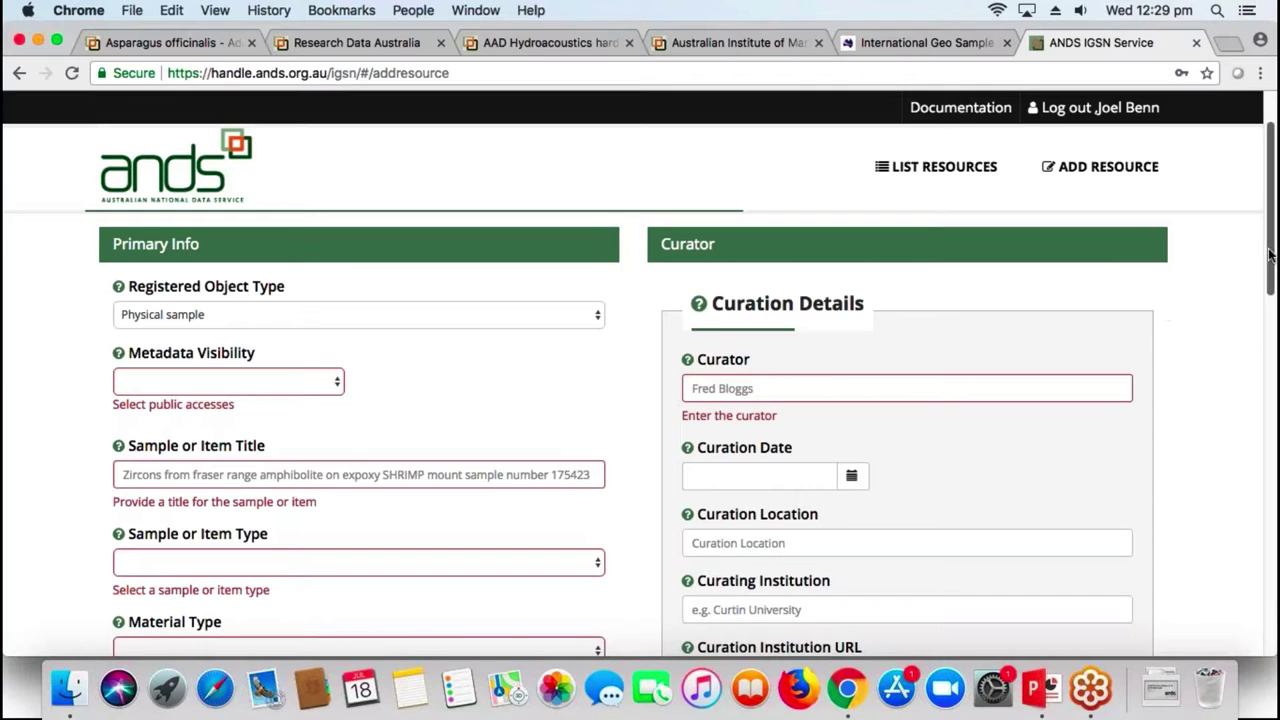
drag(1270, 255, 1260, 306)
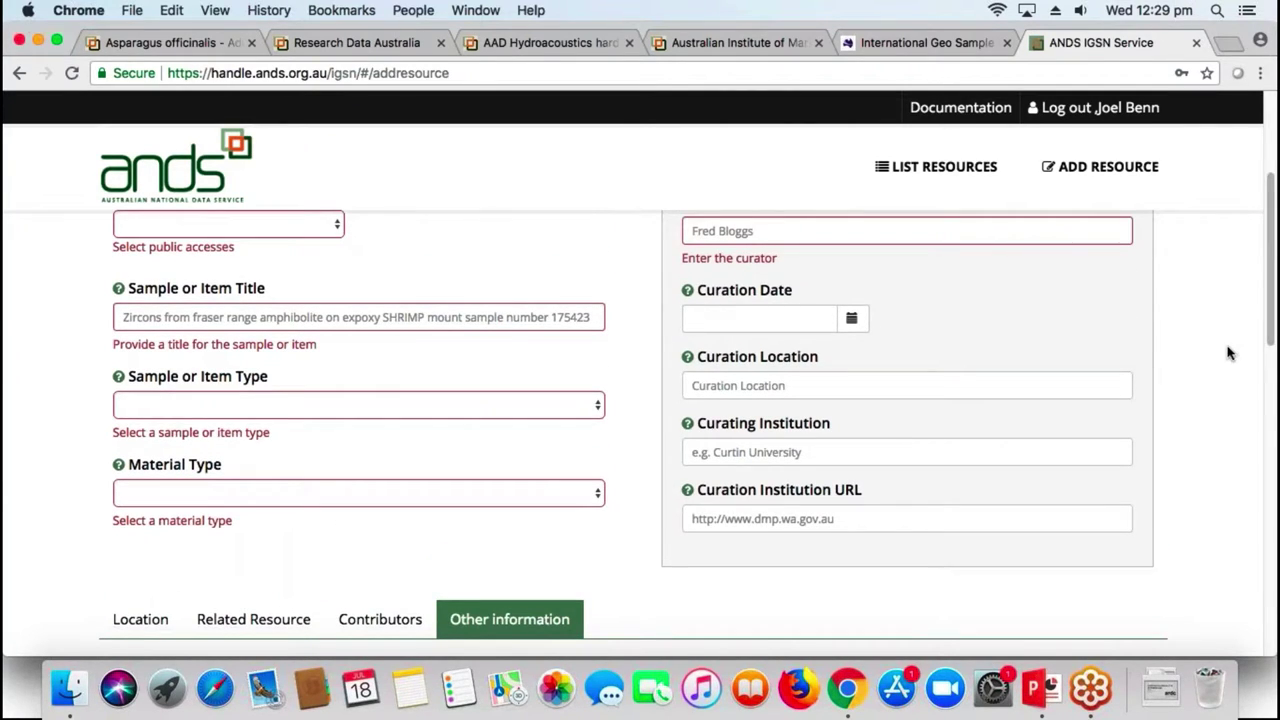
scroll(1172, 356, down, 1)
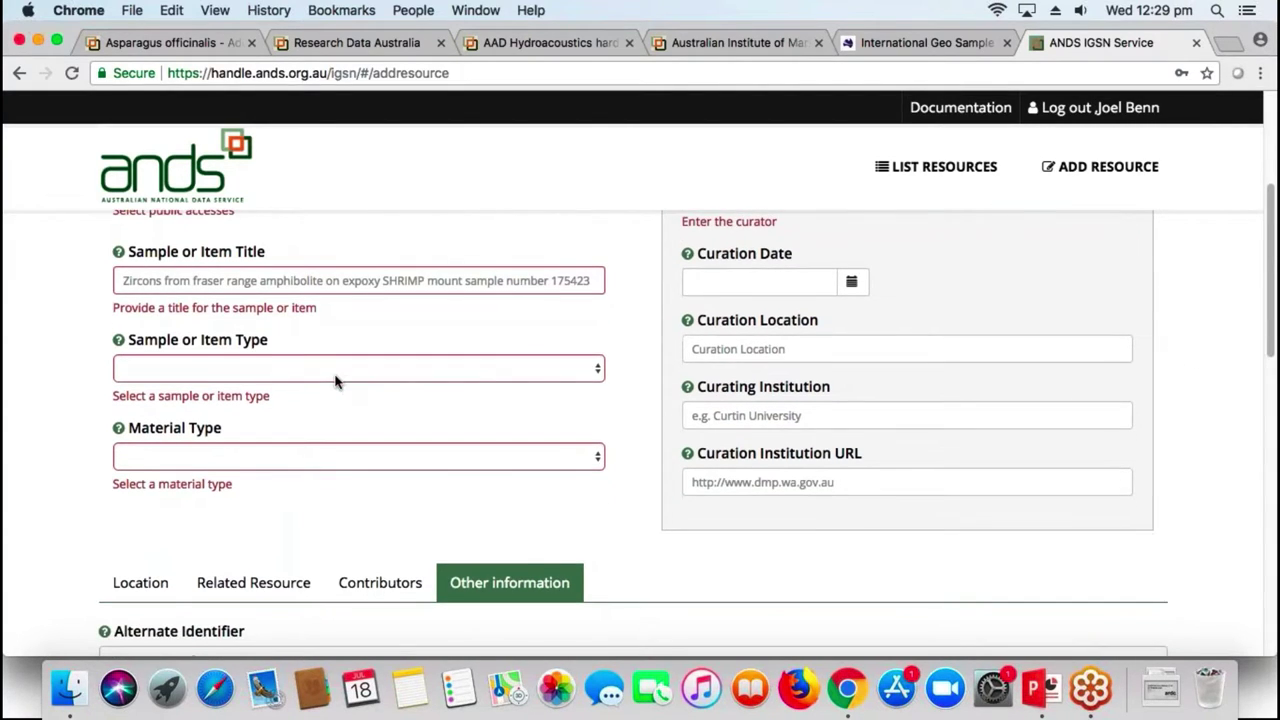
Step: Make the metadata Publicly visible and title the sample 'Test Sample'
scroll(484, 398, up, 5)
scroll(482, 398, down, 1)
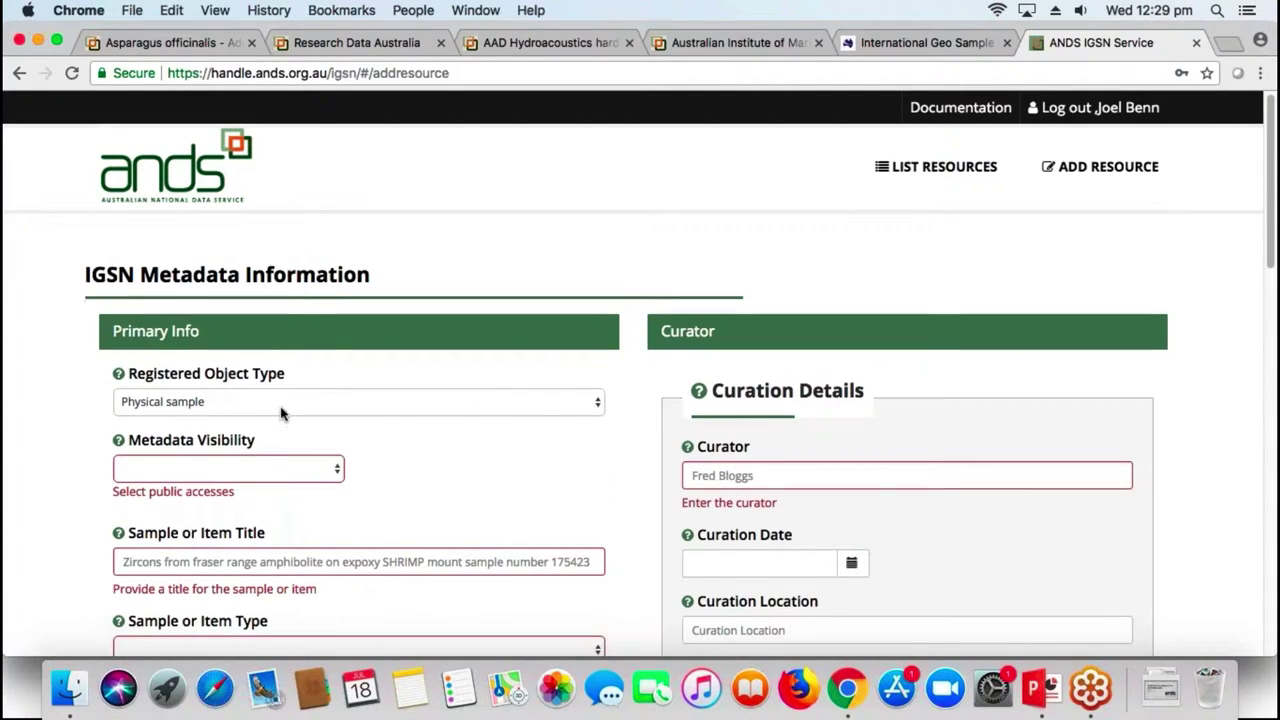
click(335, 469)
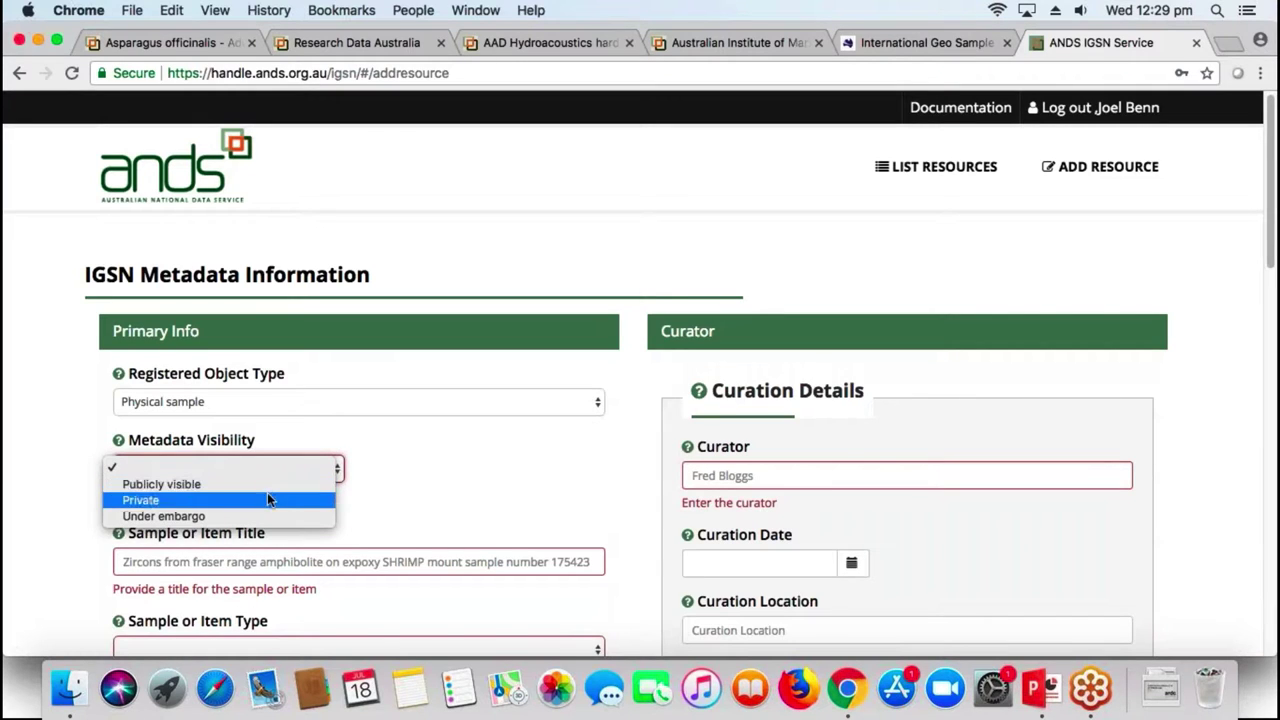
key(Up)
key(Return)
click(328, 548)
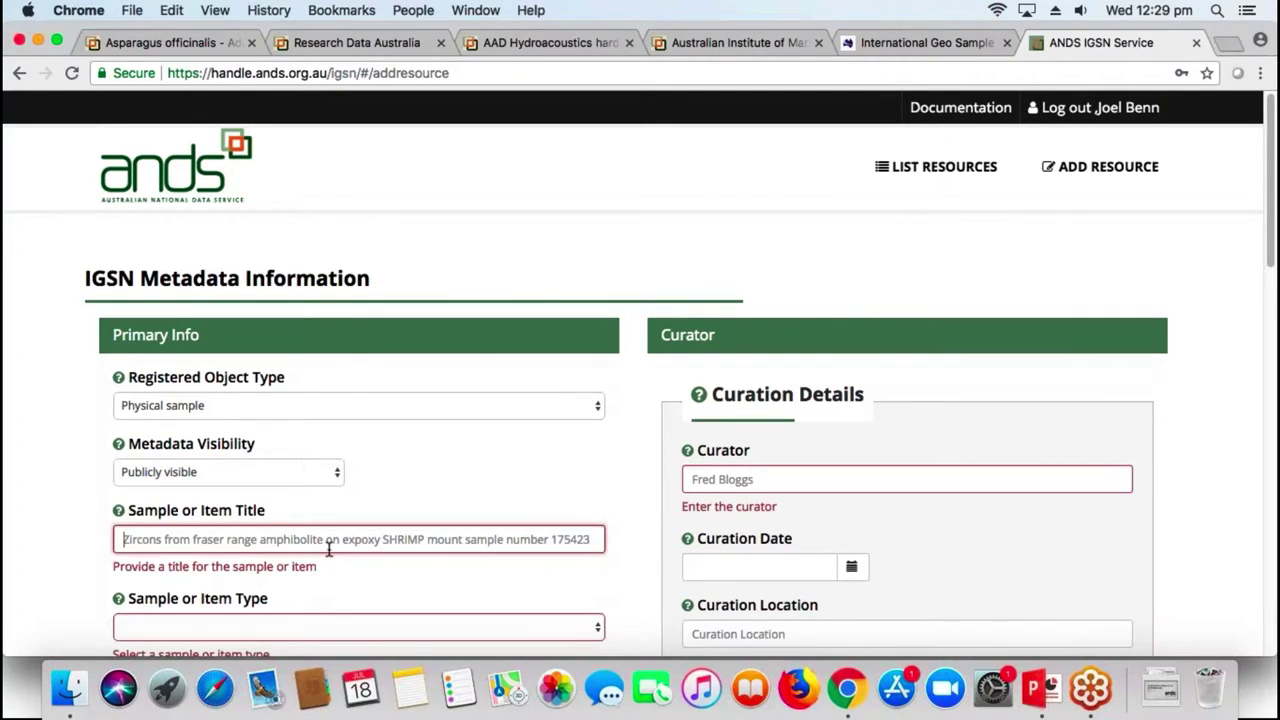
text(Test Sample)
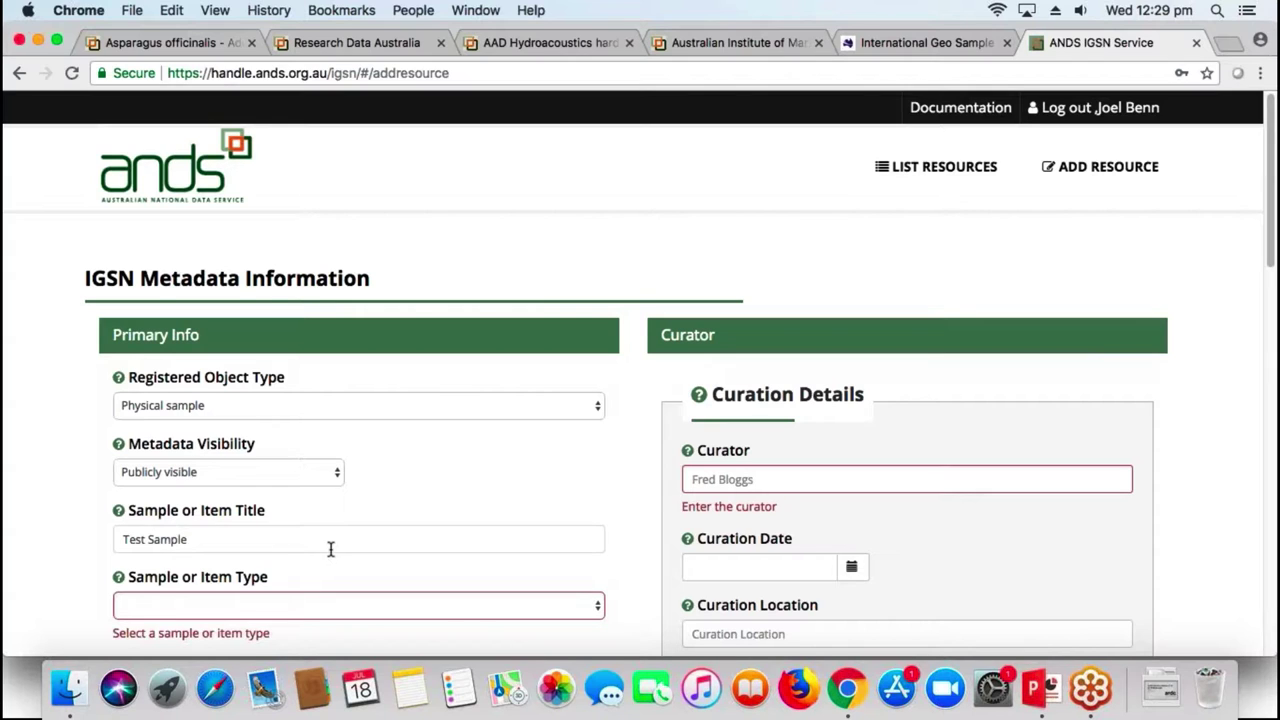
Step: Set sample type to Core, material to Ice, and enter the curator's name
scroll(330, 548, down, 5)
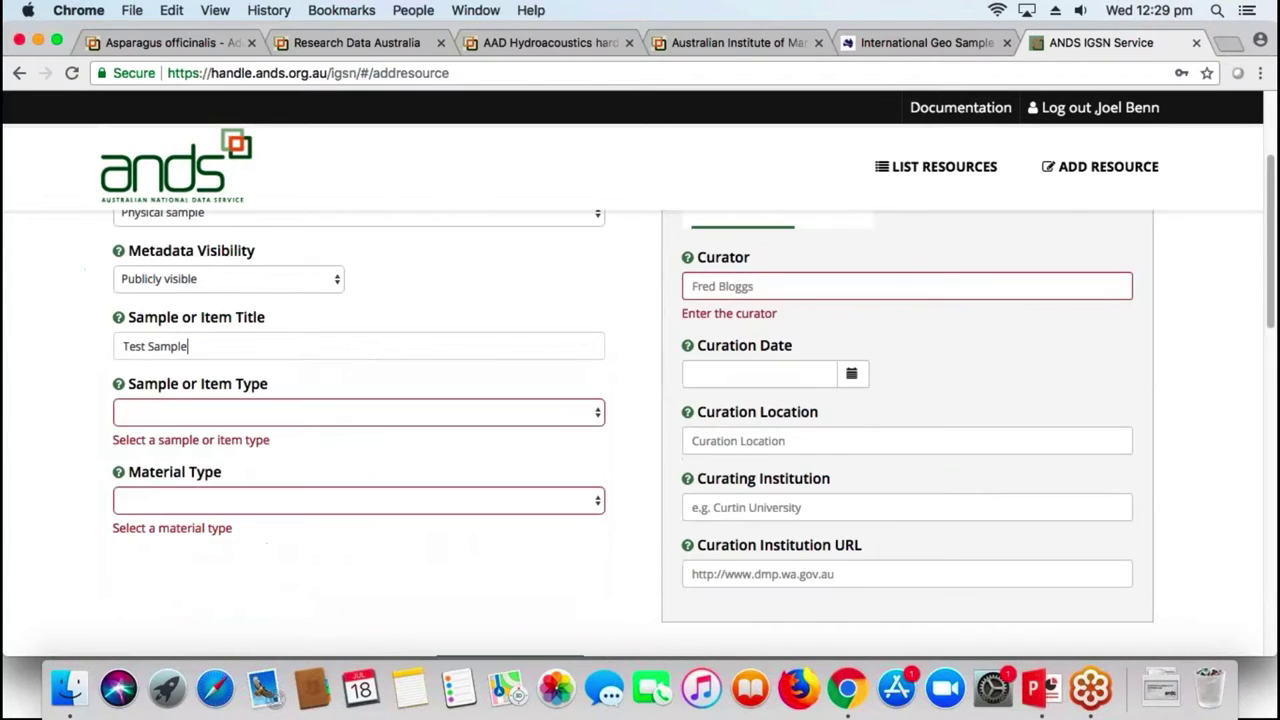
click(304, 421)
click(301, 440)
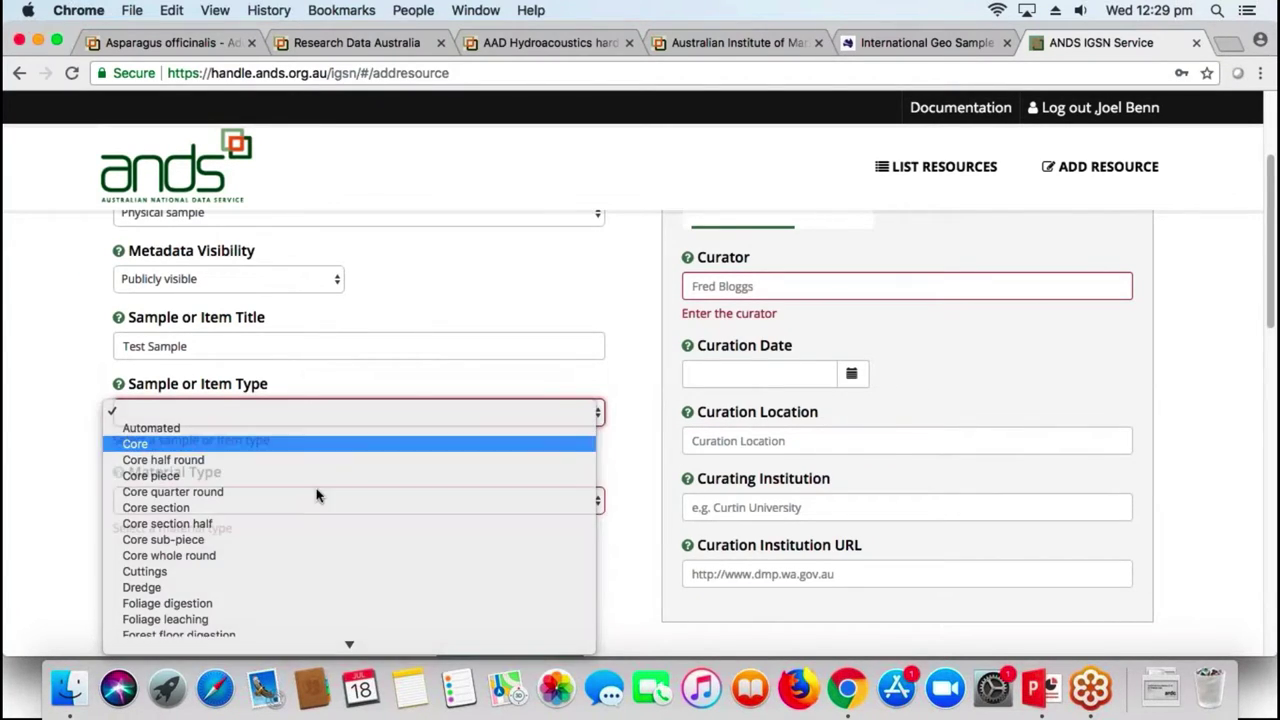
click(270, 485)
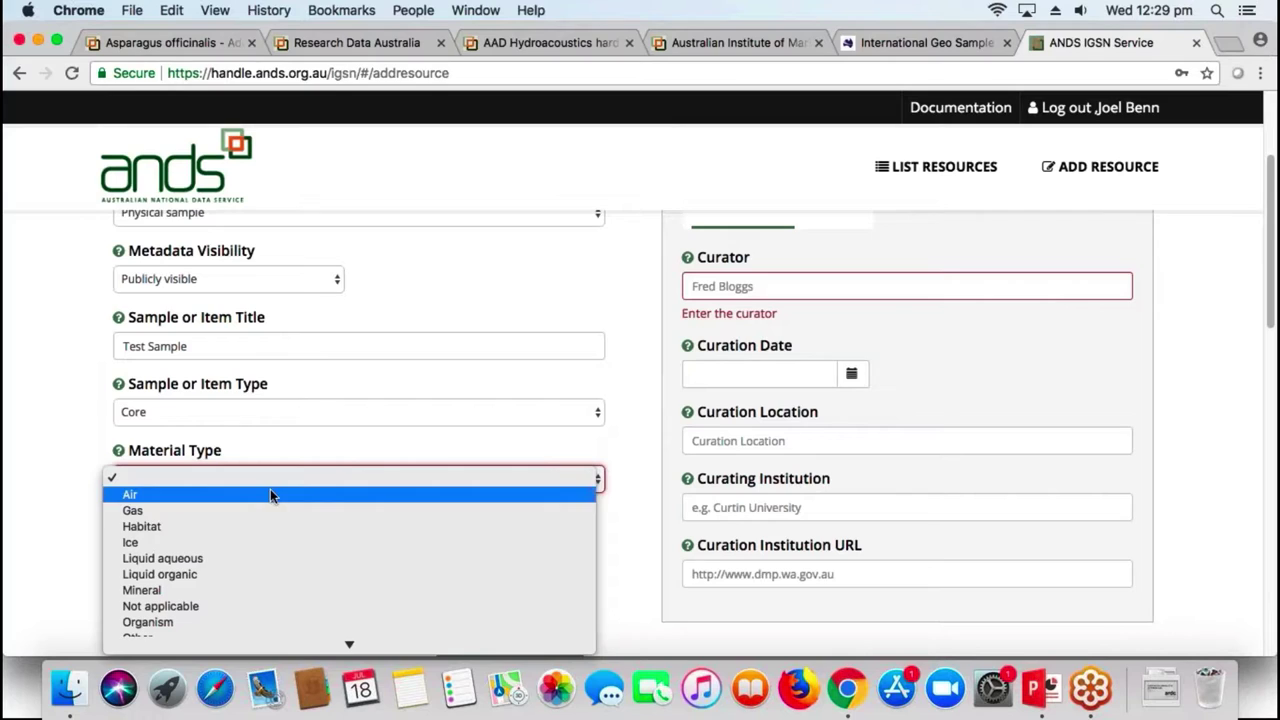
click(257, 542)
click(779, 286)
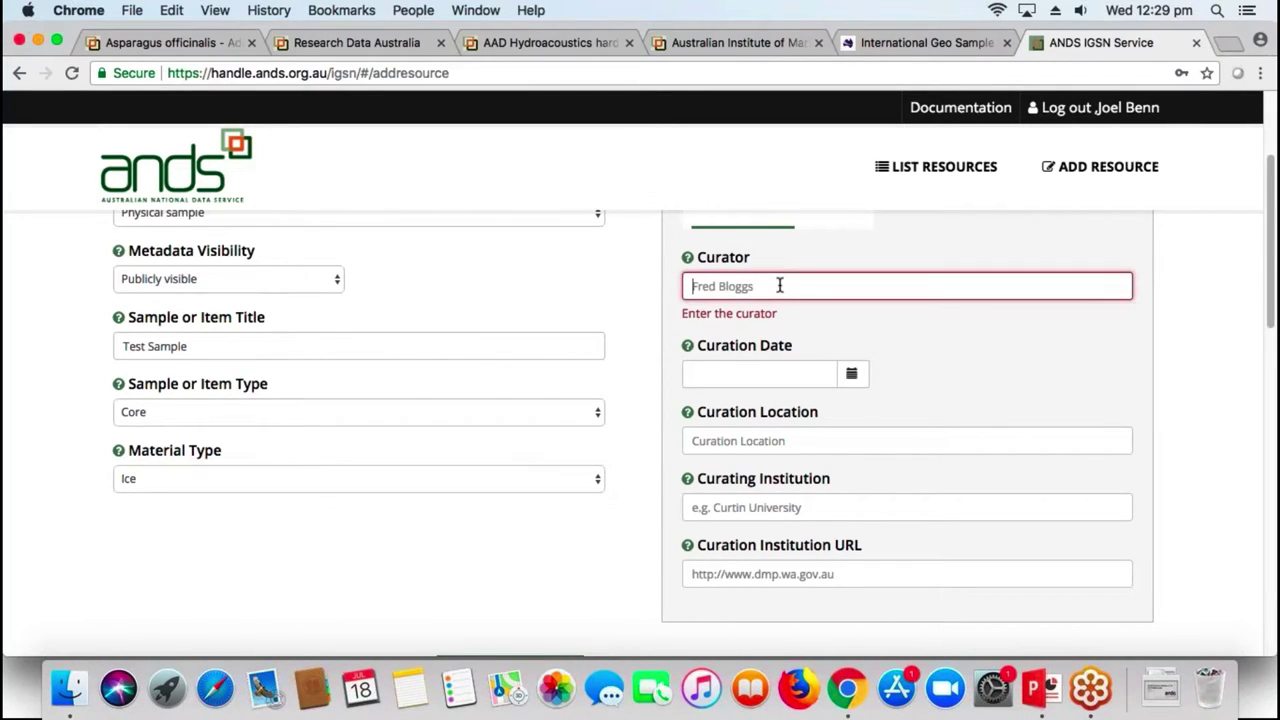
text(I)
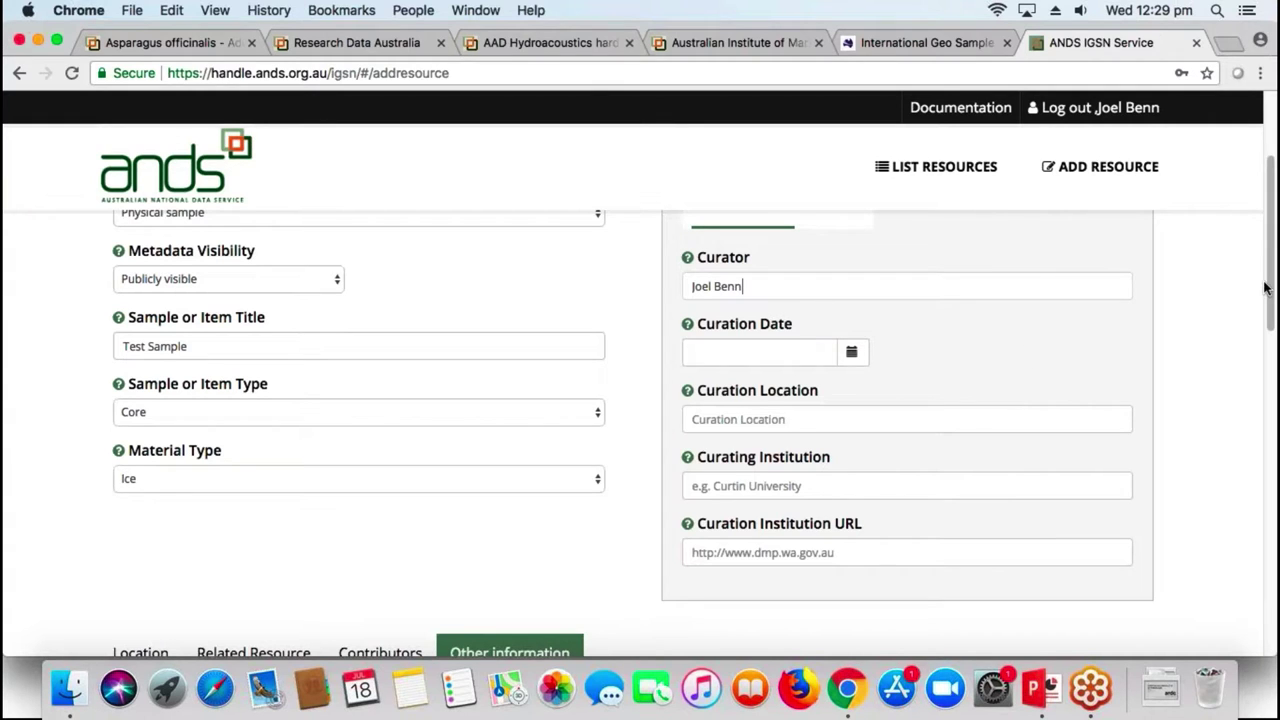
drag(1266, 286, 1240, 512)
Step: Register Test Sample, minting handle 10273/XXAAC8I3CU, and view its metadata page
click(1139, 577)
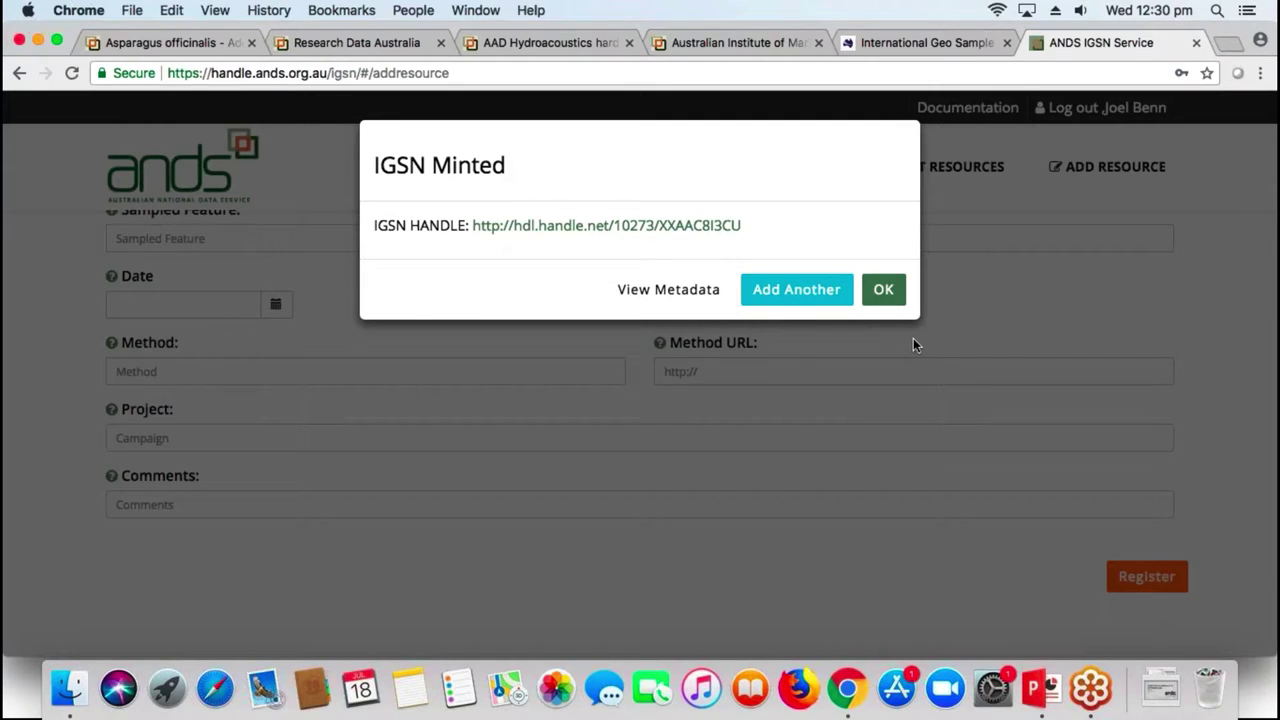
click(652, 292)
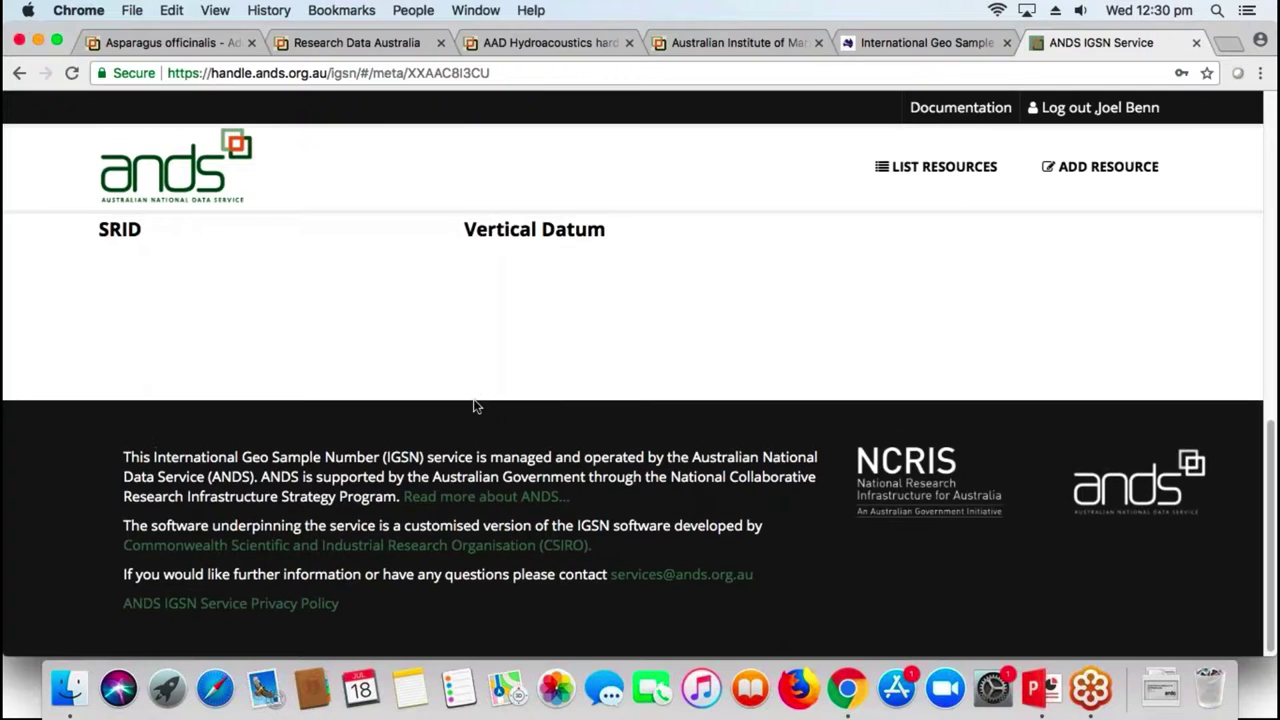
Step: Zoom the browser to 80% and scroll through the XXAAC8I3CU metadata record to the Edit button
scroll(472, 418, up, 1)
scroll(472, 418, up, 5)
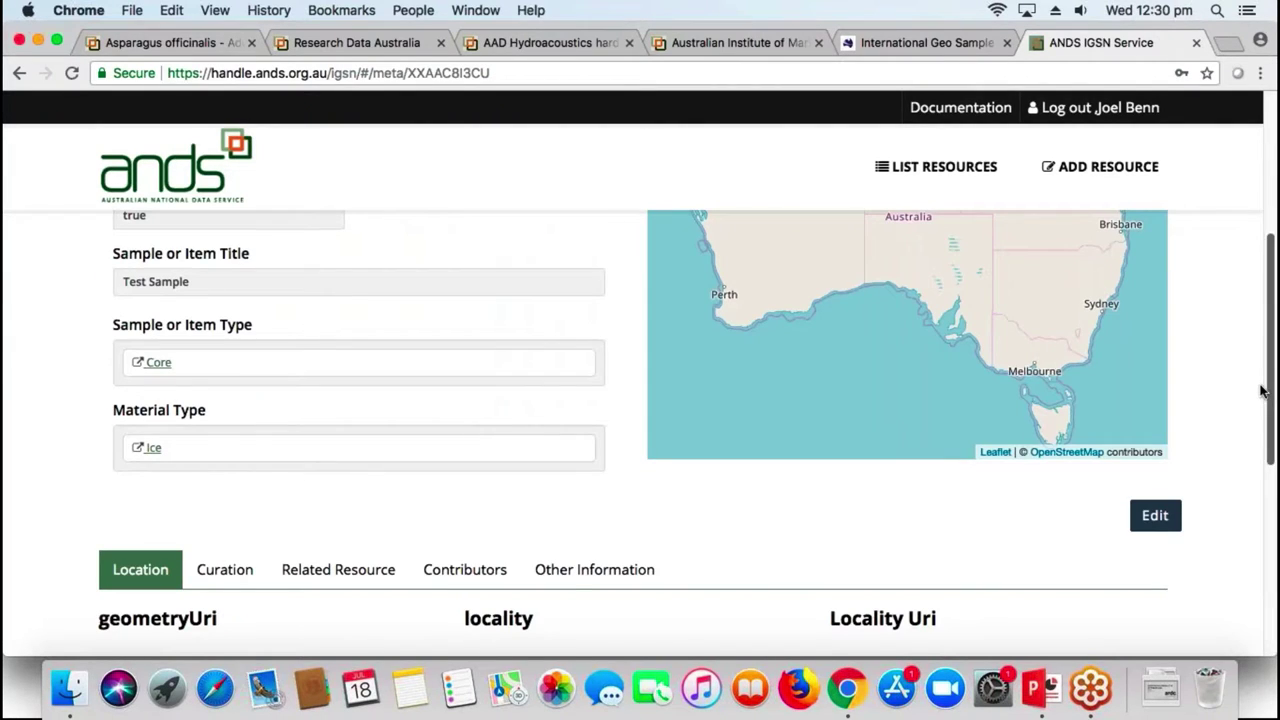
key(super+minus)
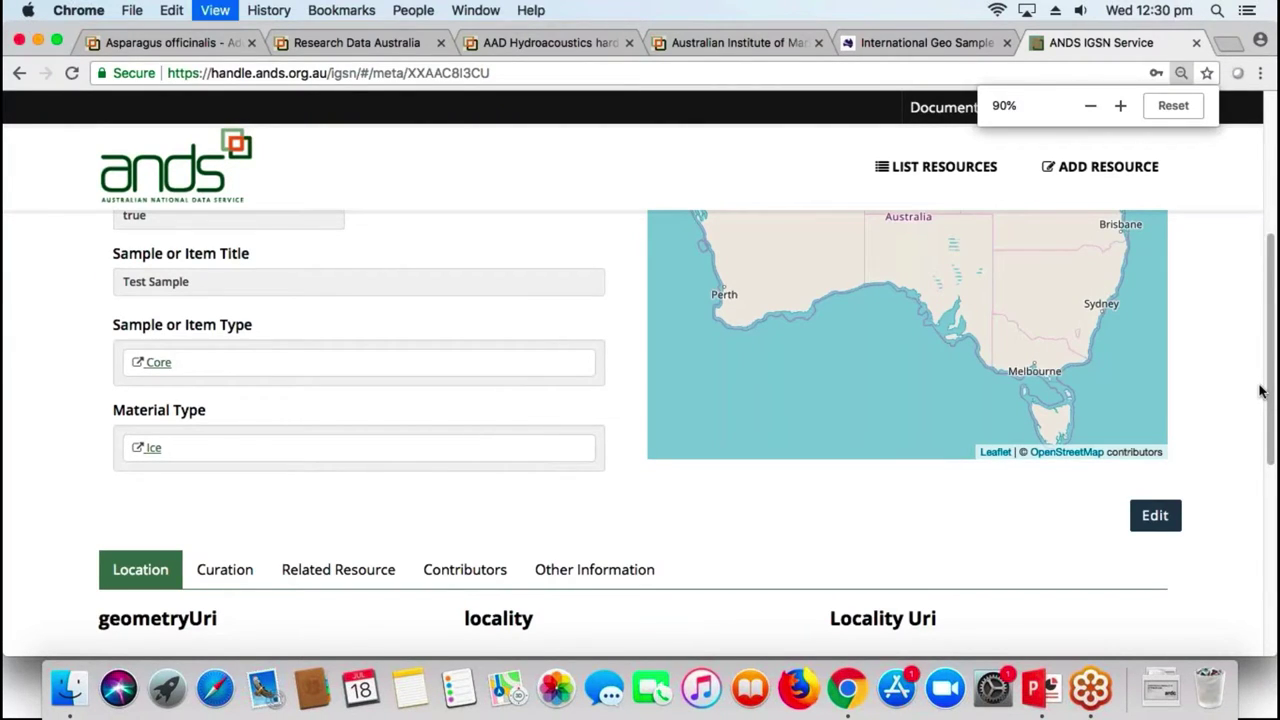
key(super+minus)
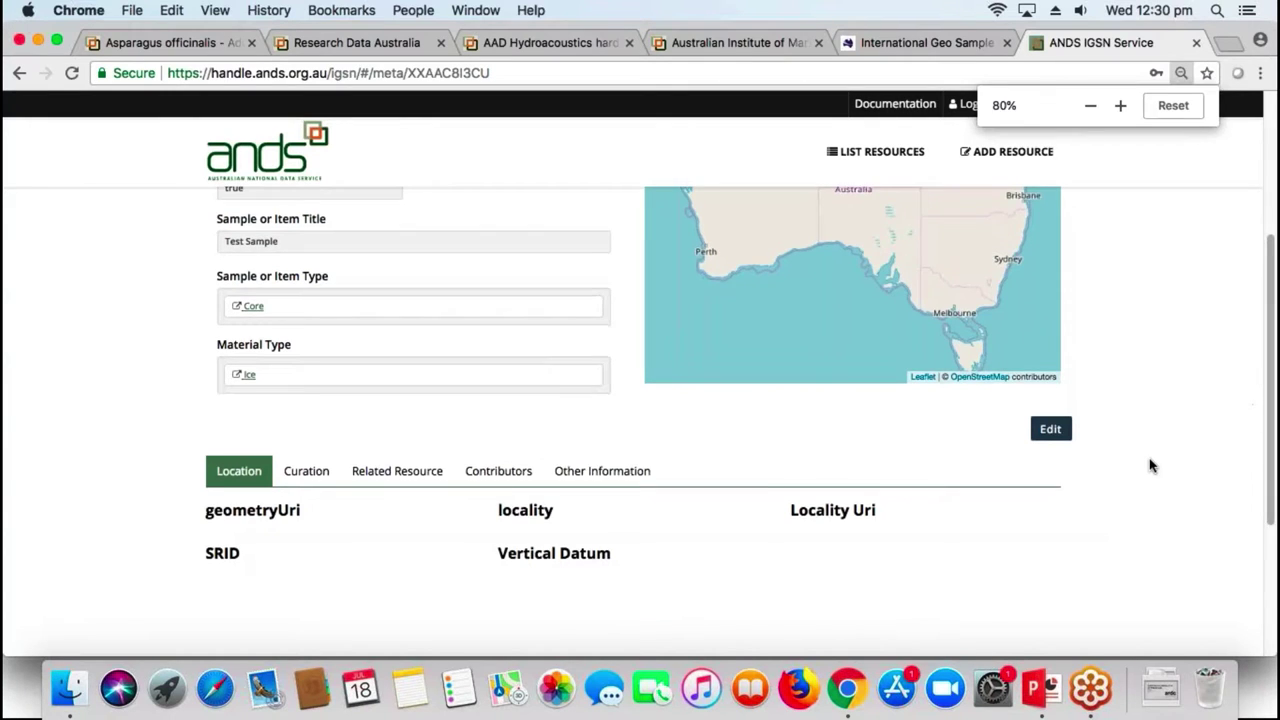
scroll(1149, 463, down, 1)
scroll(1149, 463, up, 5)
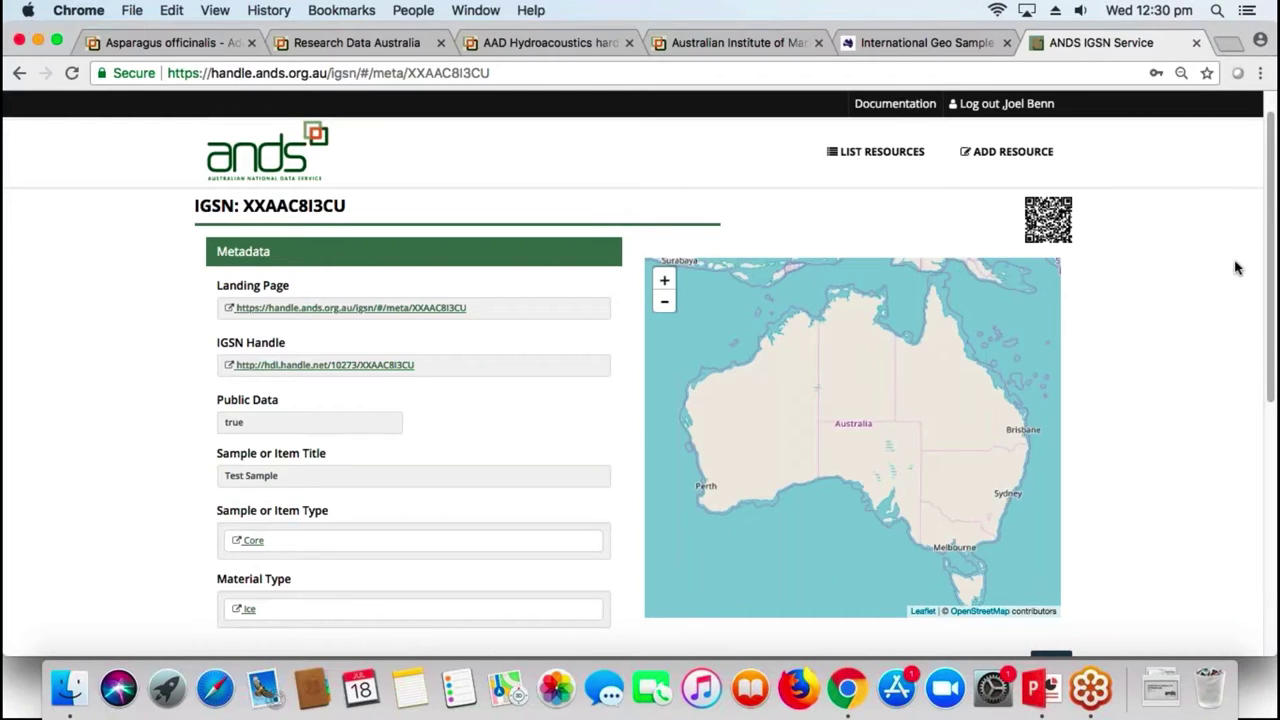
drag(1269, 219, 1270, 220)
scroll(1269, 219, down, 2)
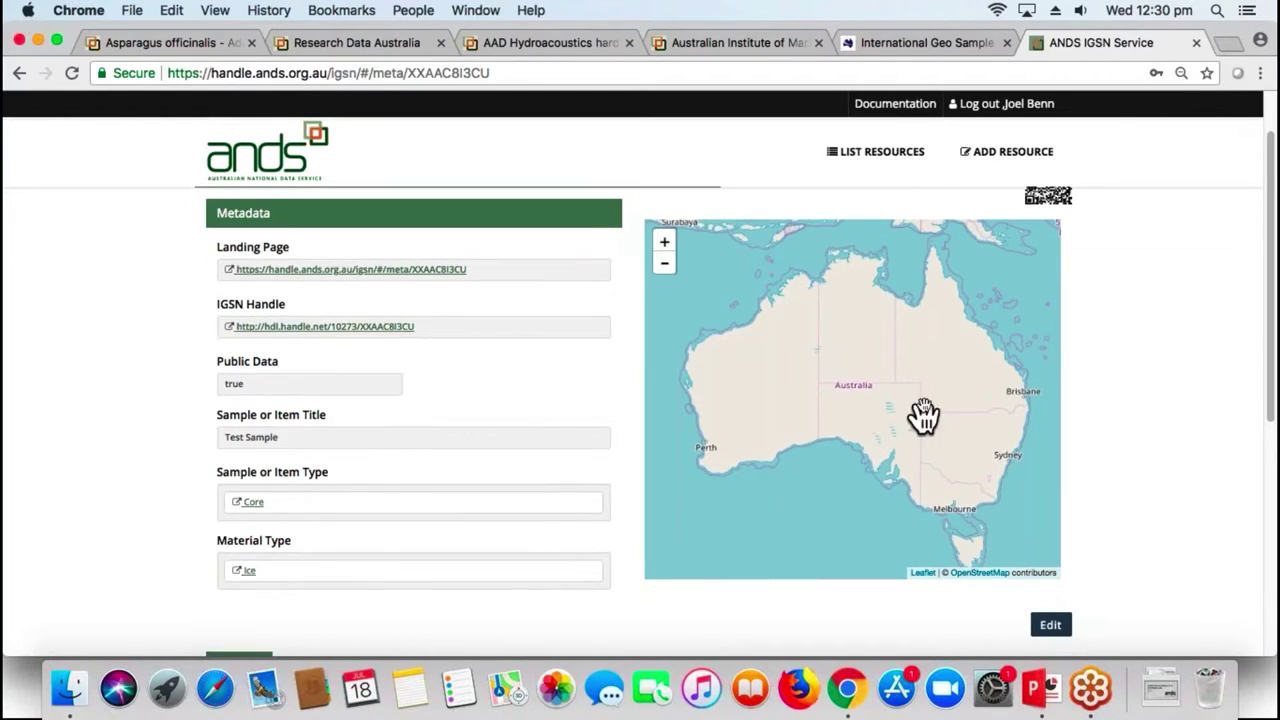
drag(1272, 318, 1272, 319)
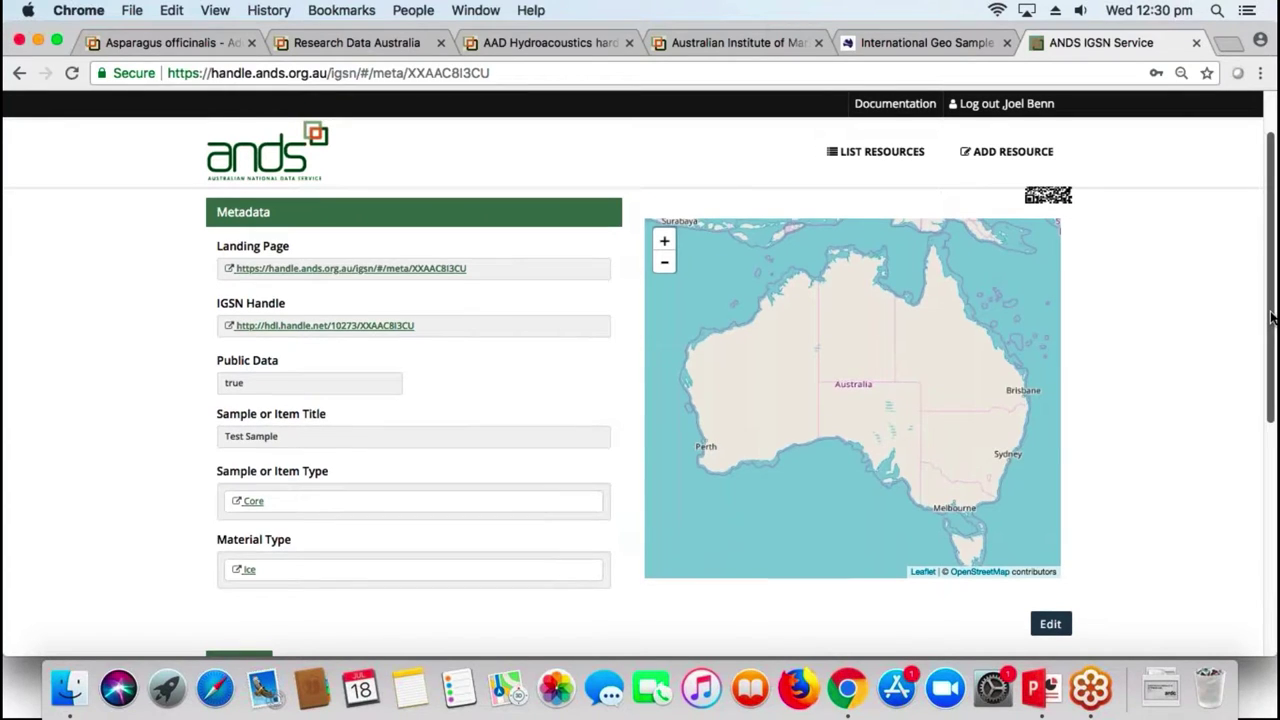
scroll(1150, 450, down, 3)
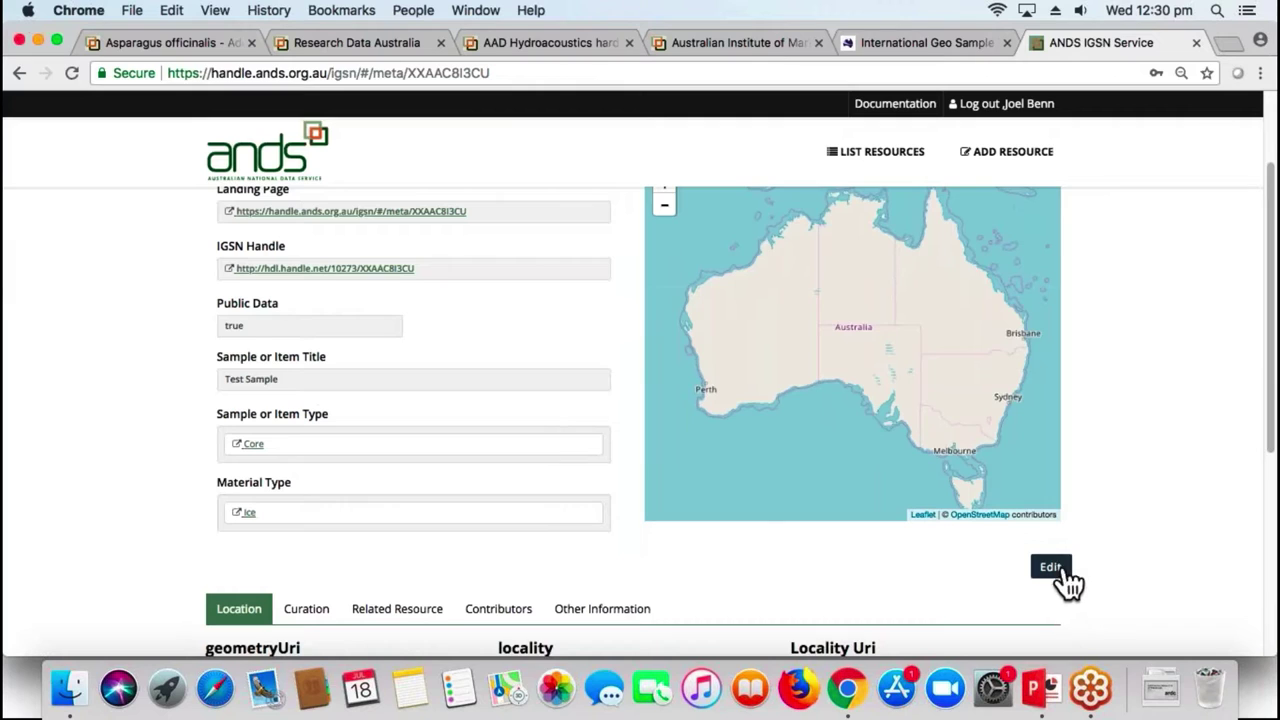
drag(1269, 397, 1266, 434)
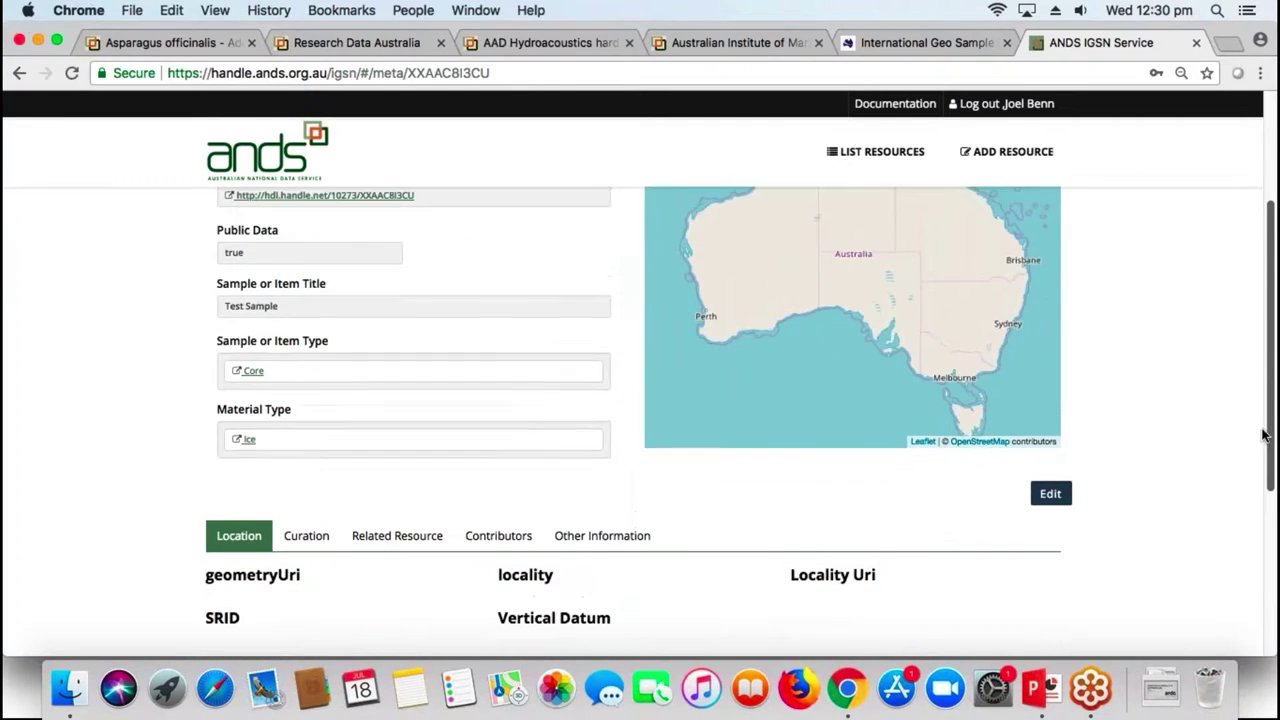
Step: Open Test Sample from the resource list for editing, leaving Metadata Visibility unchanged
click(882, 160)
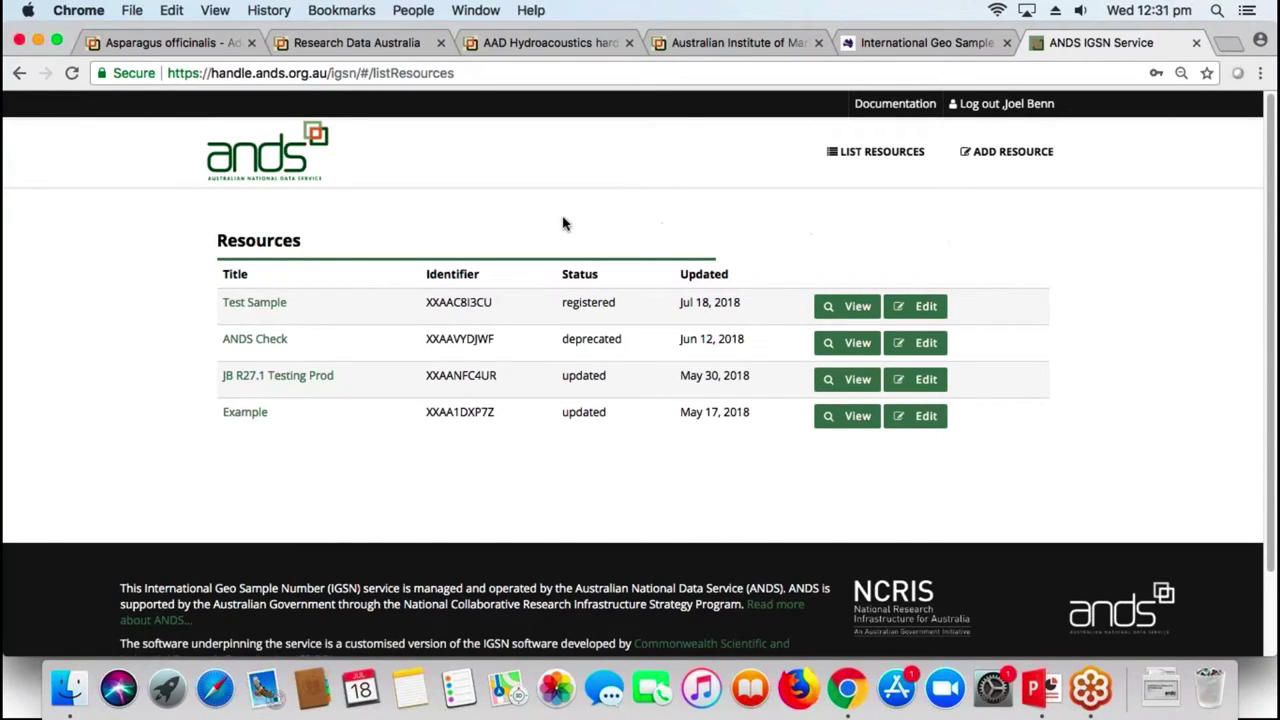
click(912, 314)
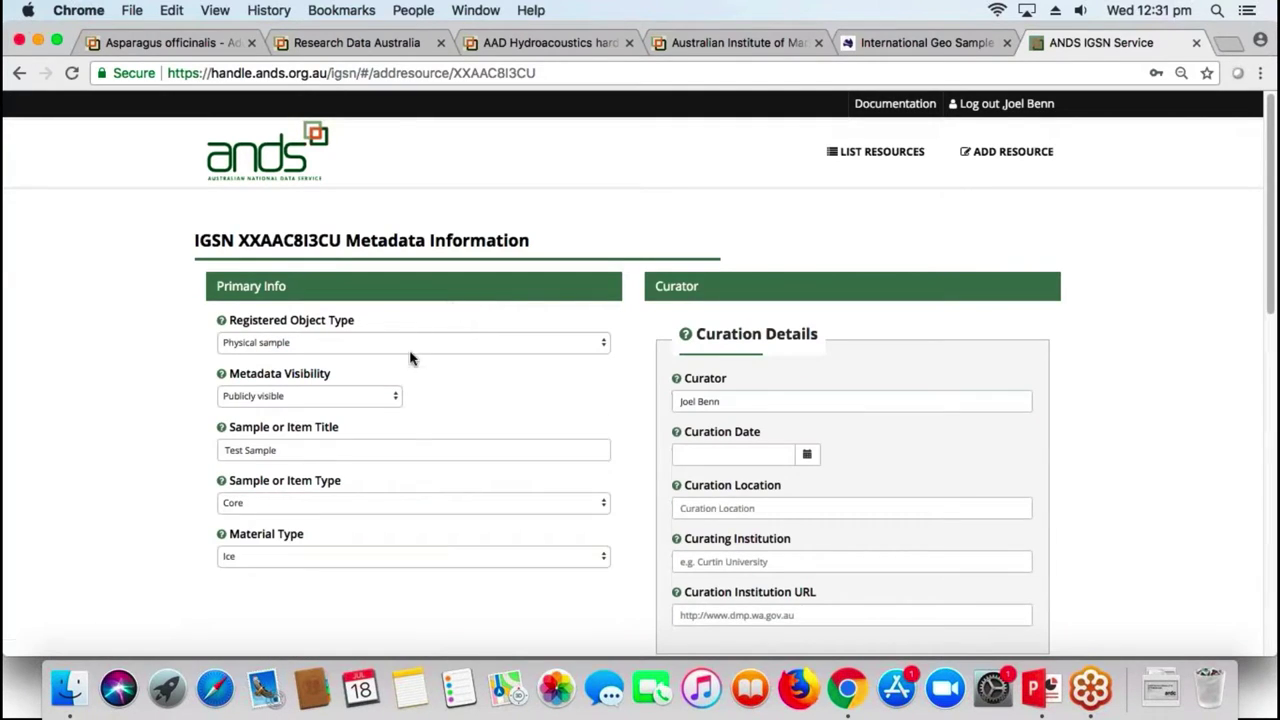
click(368, 395)
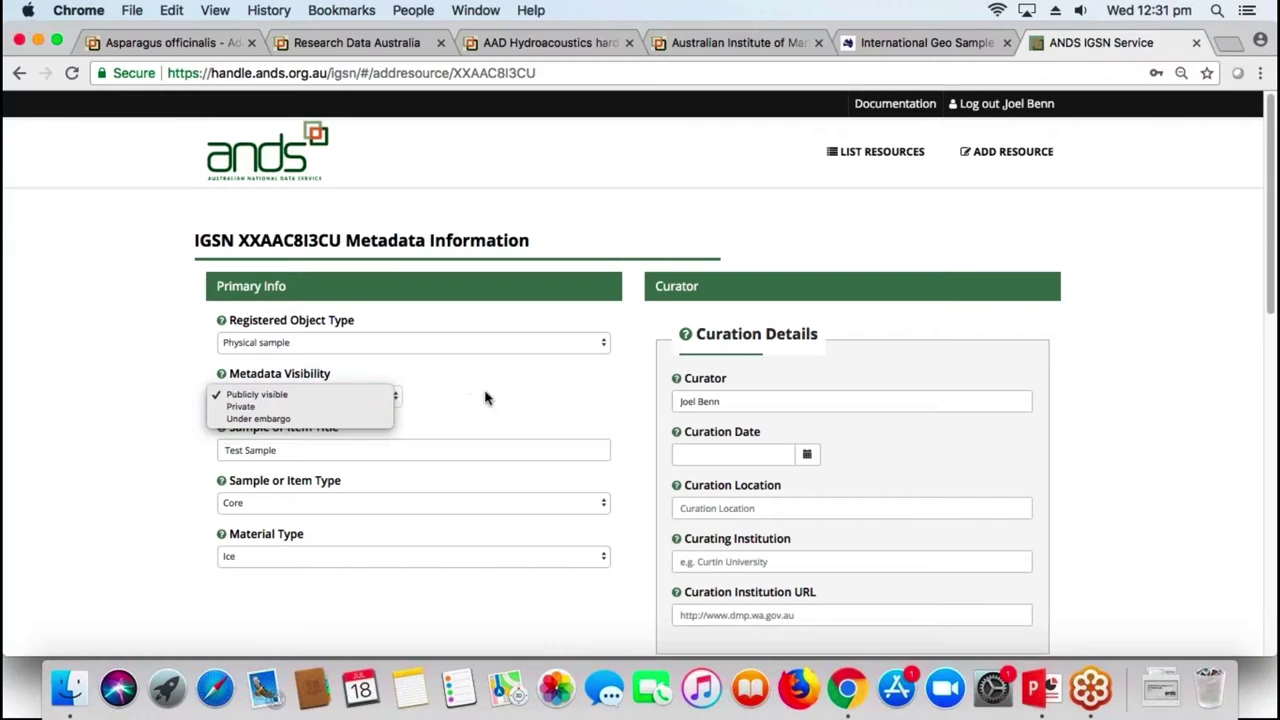
click(430, 407)
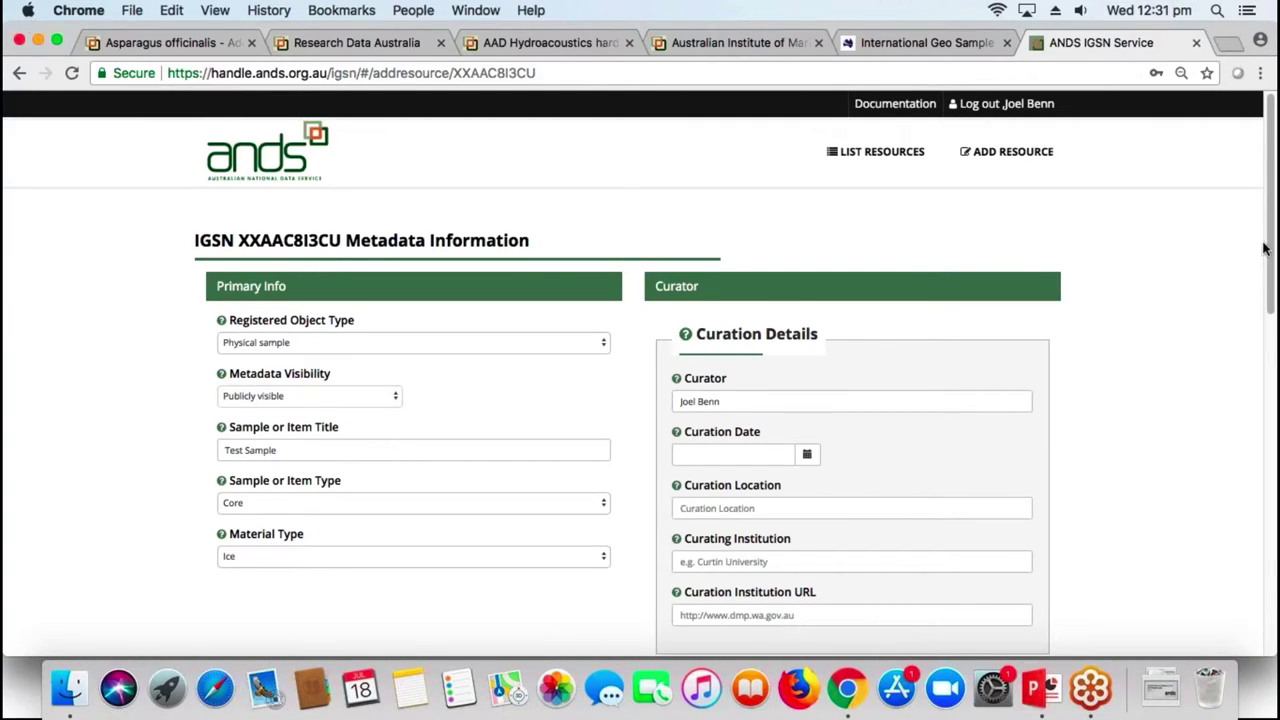
Step: Review the saved edit form, then return to PowerPoint's Further information slide
scroll(1264, 248, down, 1)
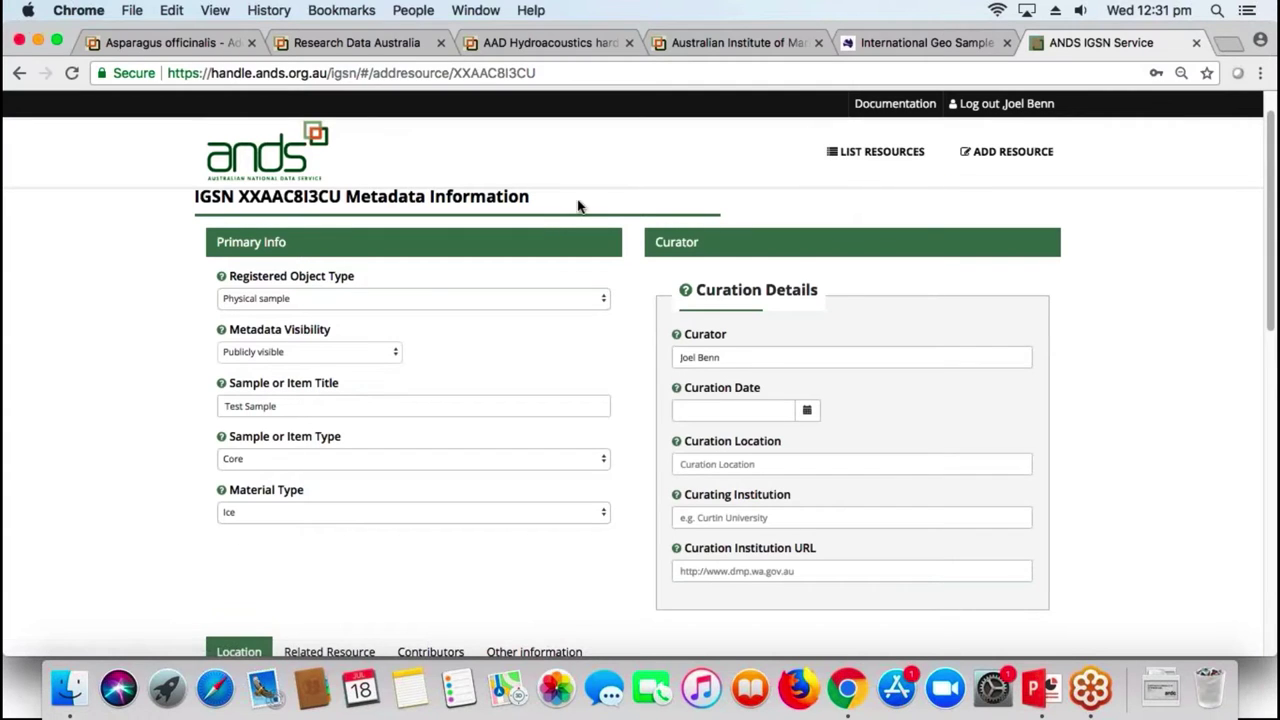
scroll(1080, 370, down, 1)
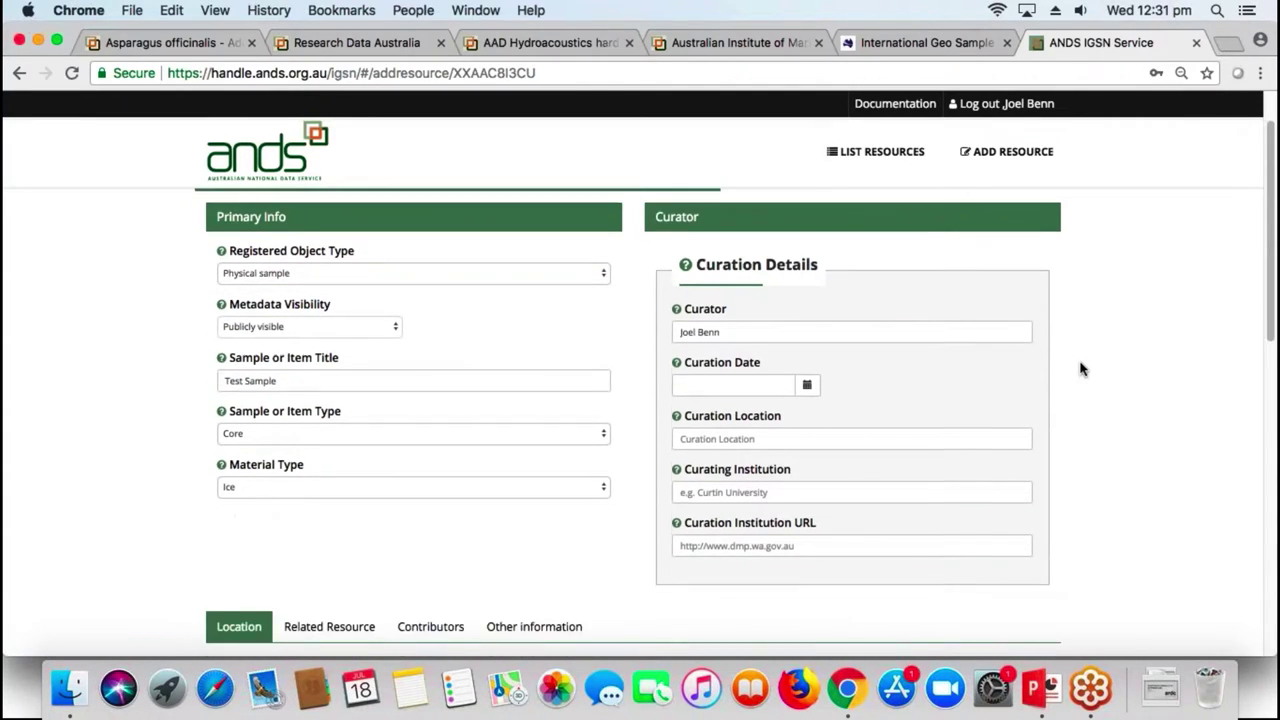
scroll(1080, 370, down, 10)
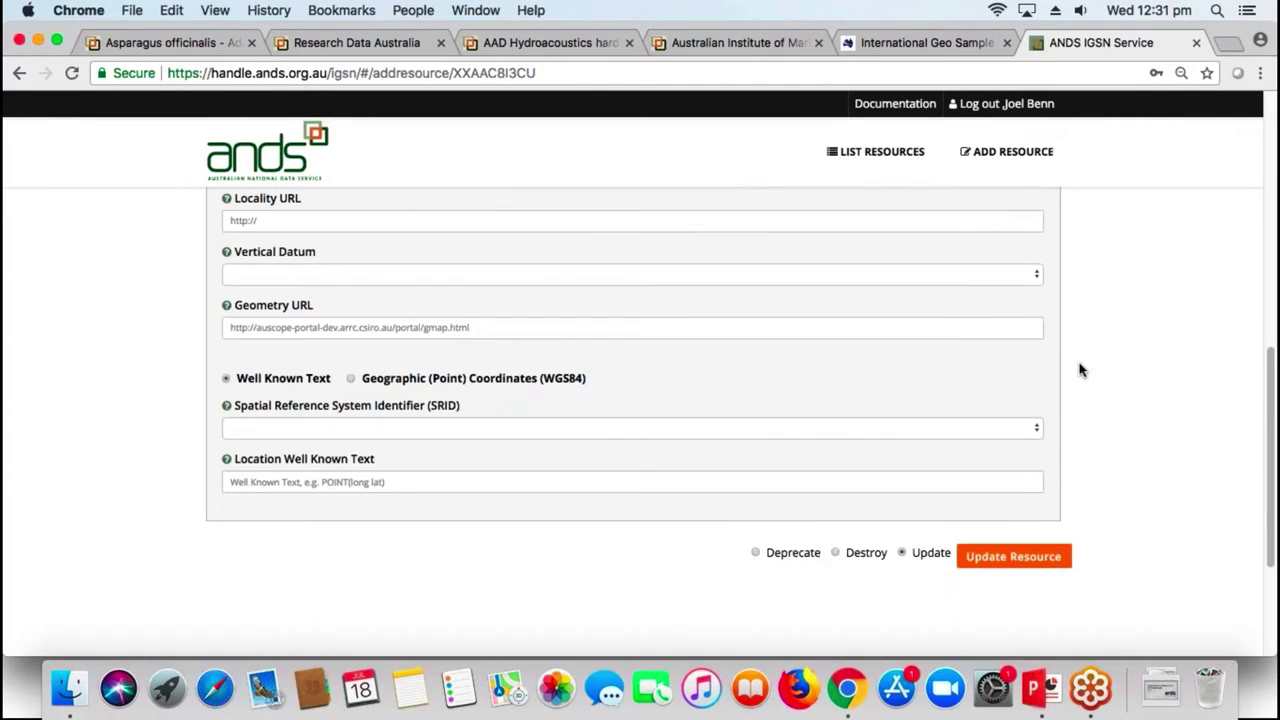
scroll(1078, 368, up, 12)
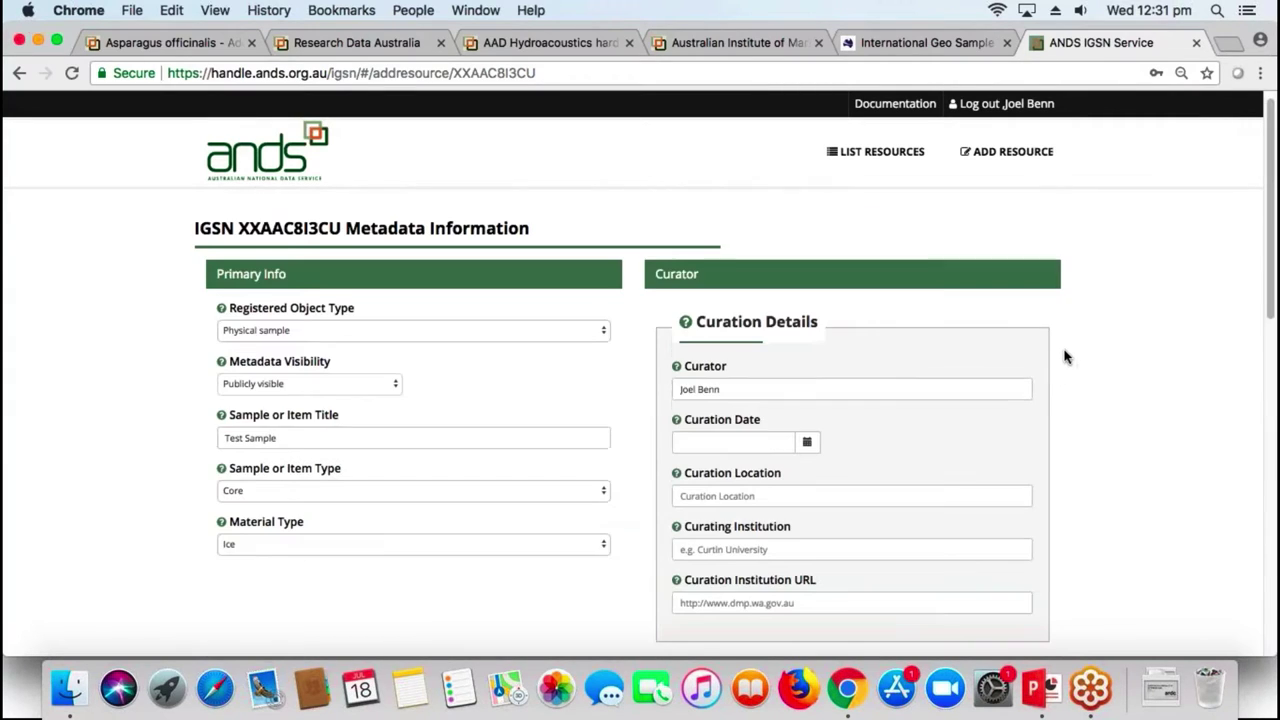
scroll(1065, 357, up, 1)
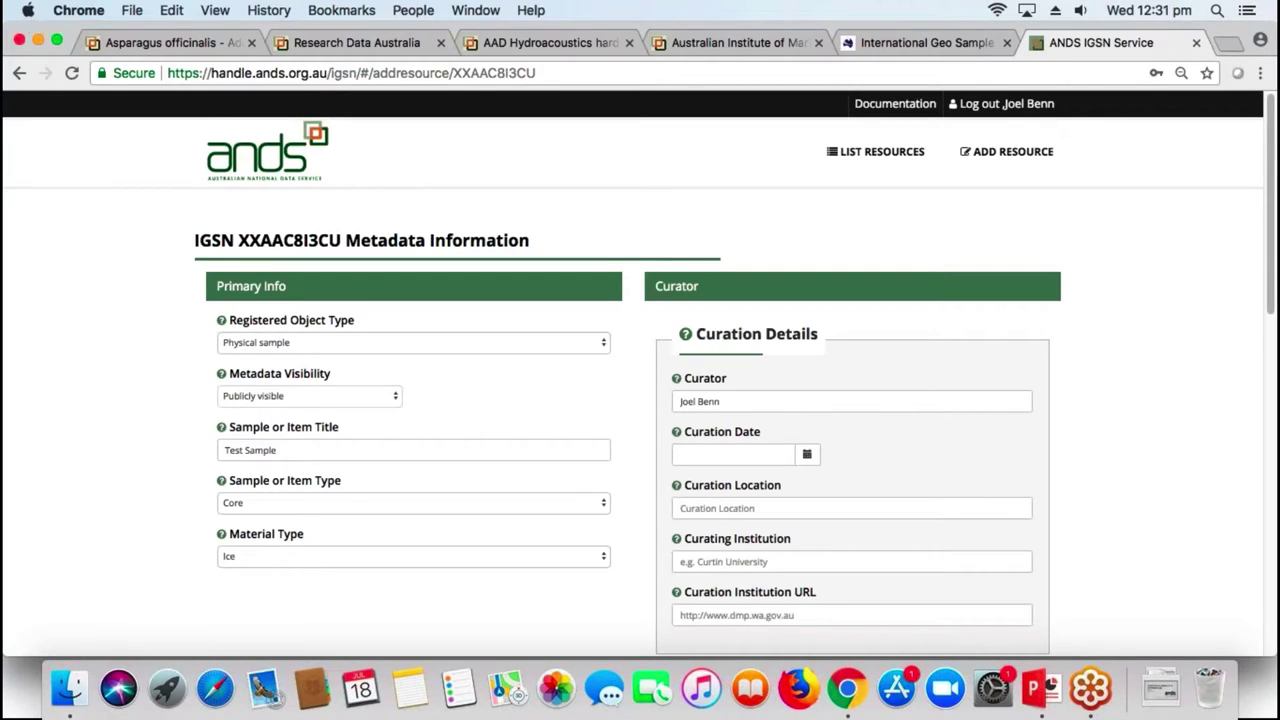
scroll(1265, 277, down, 3)
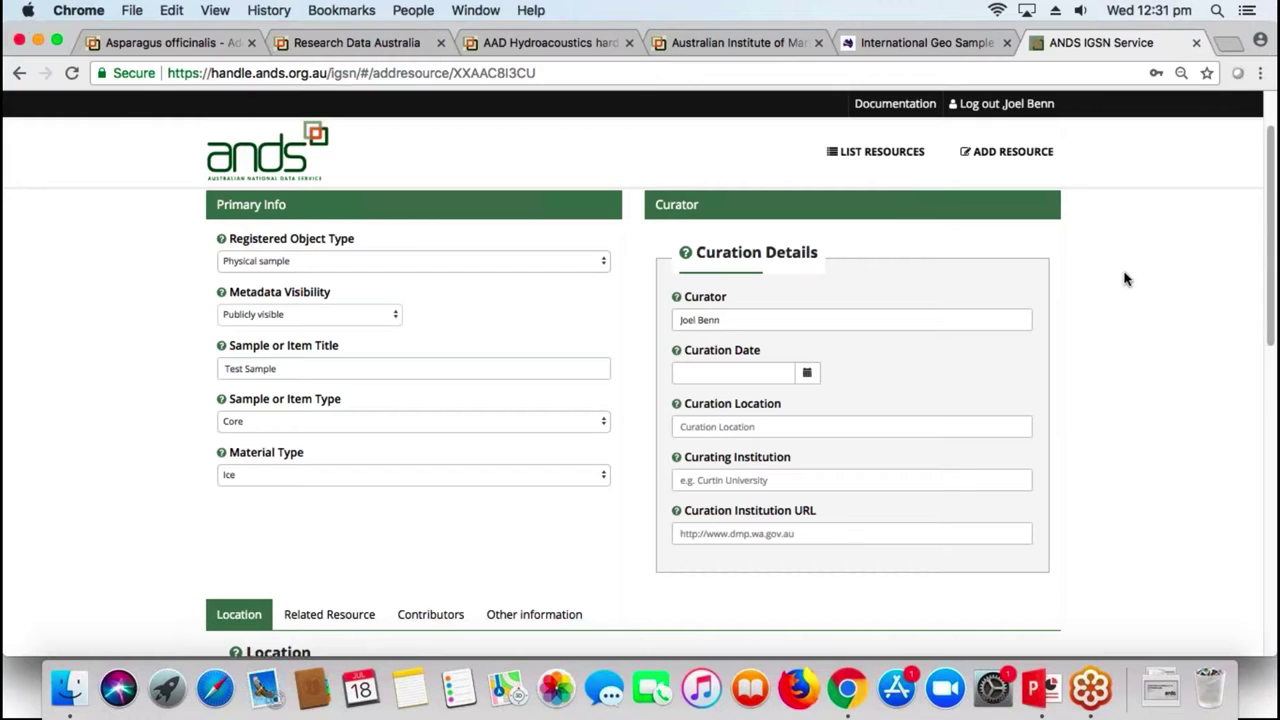
key(super+Tab)
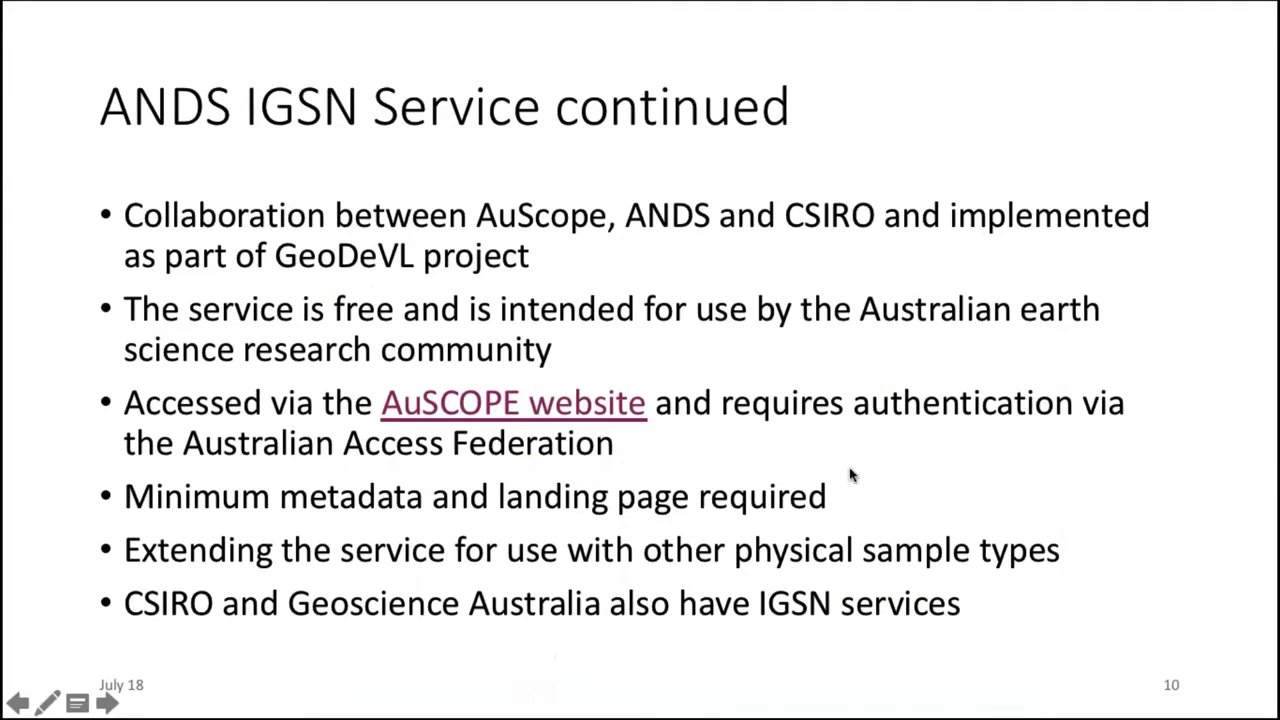
key(Right)
key(Right)
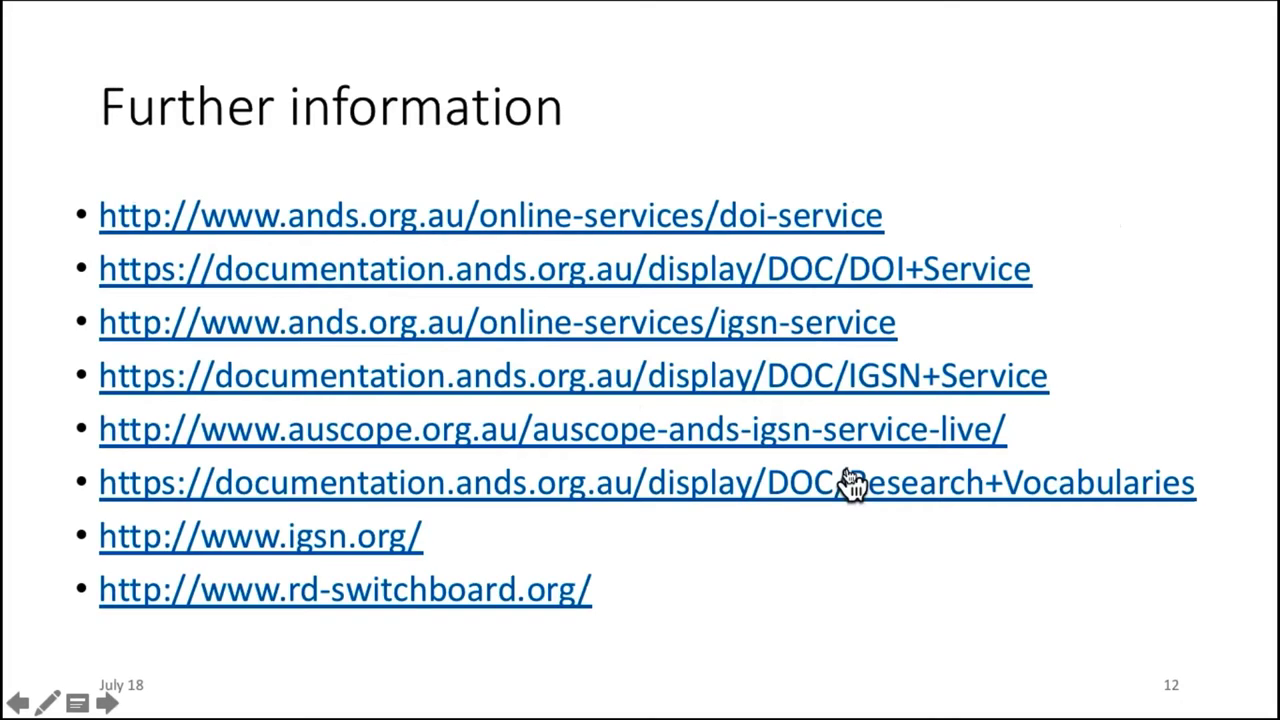
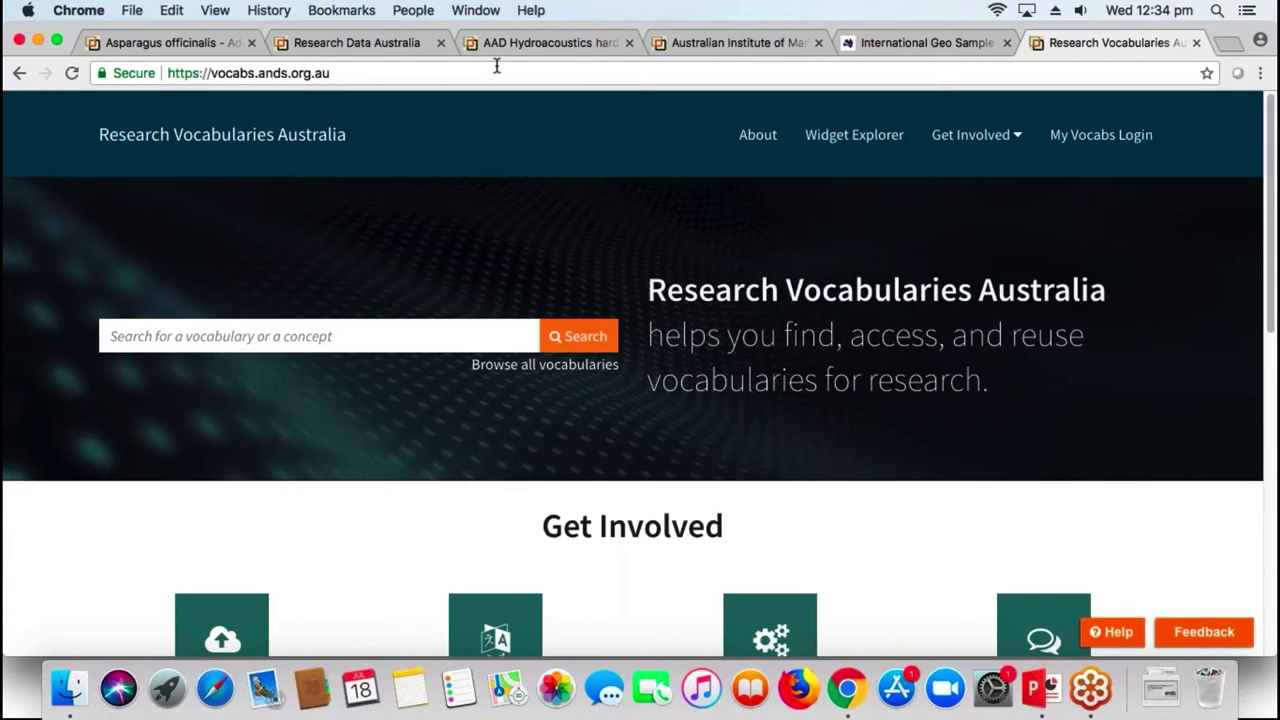
Step: Open the AGROVOC Multilingual Agricultural Thesaurus page from the full vocabulary list, zoomed to 110%
scroll(748, 455, down, 1)
scroll(750, 460, down, 5)
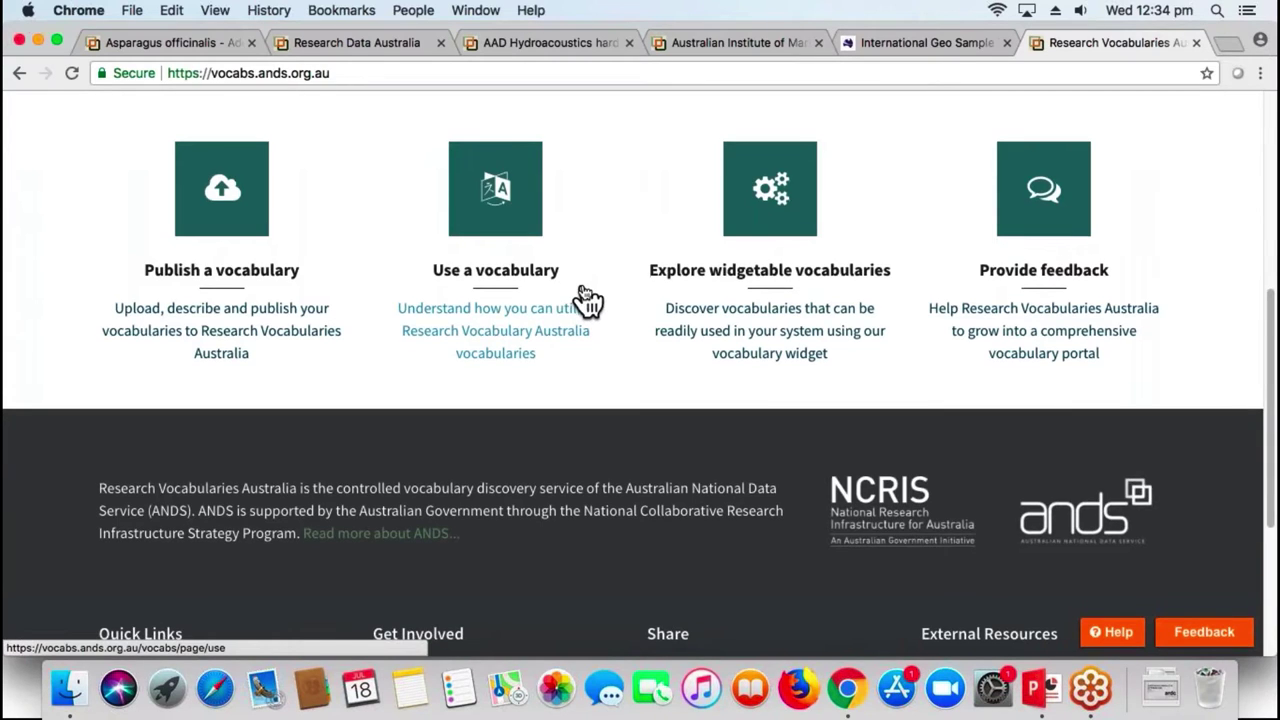
scroll(590, 300, up, 5)
click(610, 368)
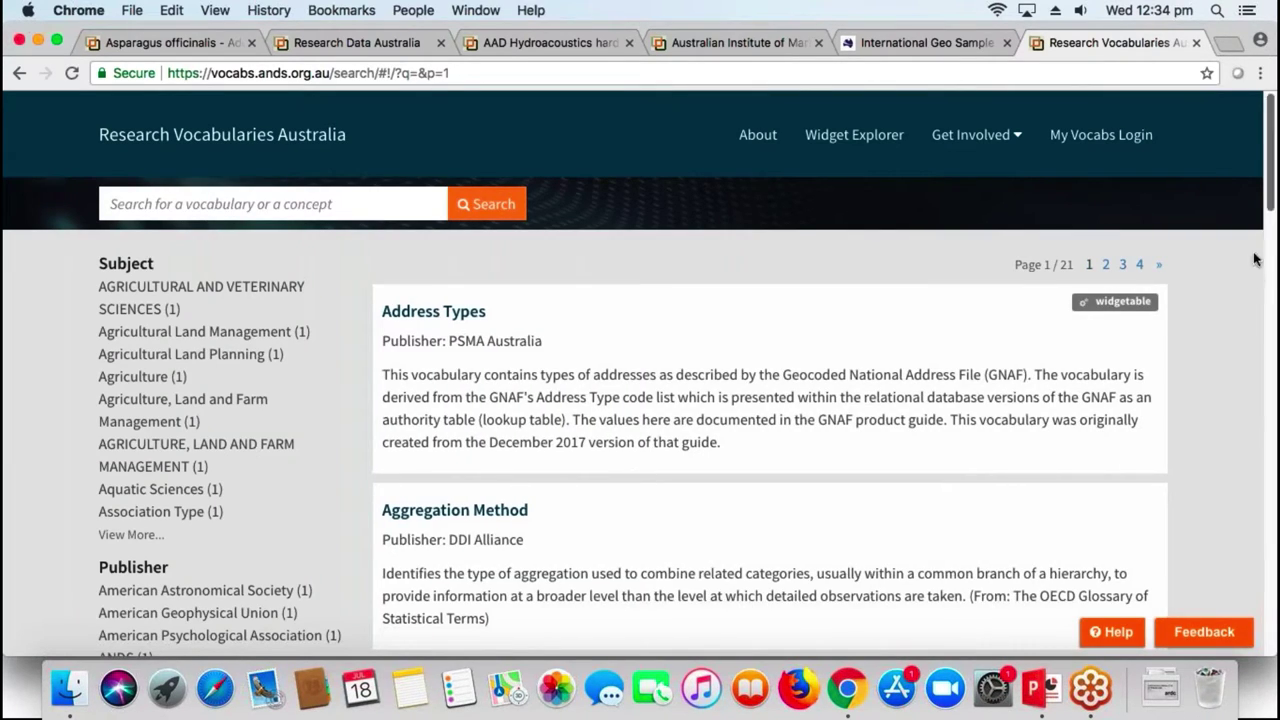
drag(1267, 200, 1265, 220)
scroll(565, 397, down, 3)
click(566, 404)
drag(1267, 192, 1268, 201)
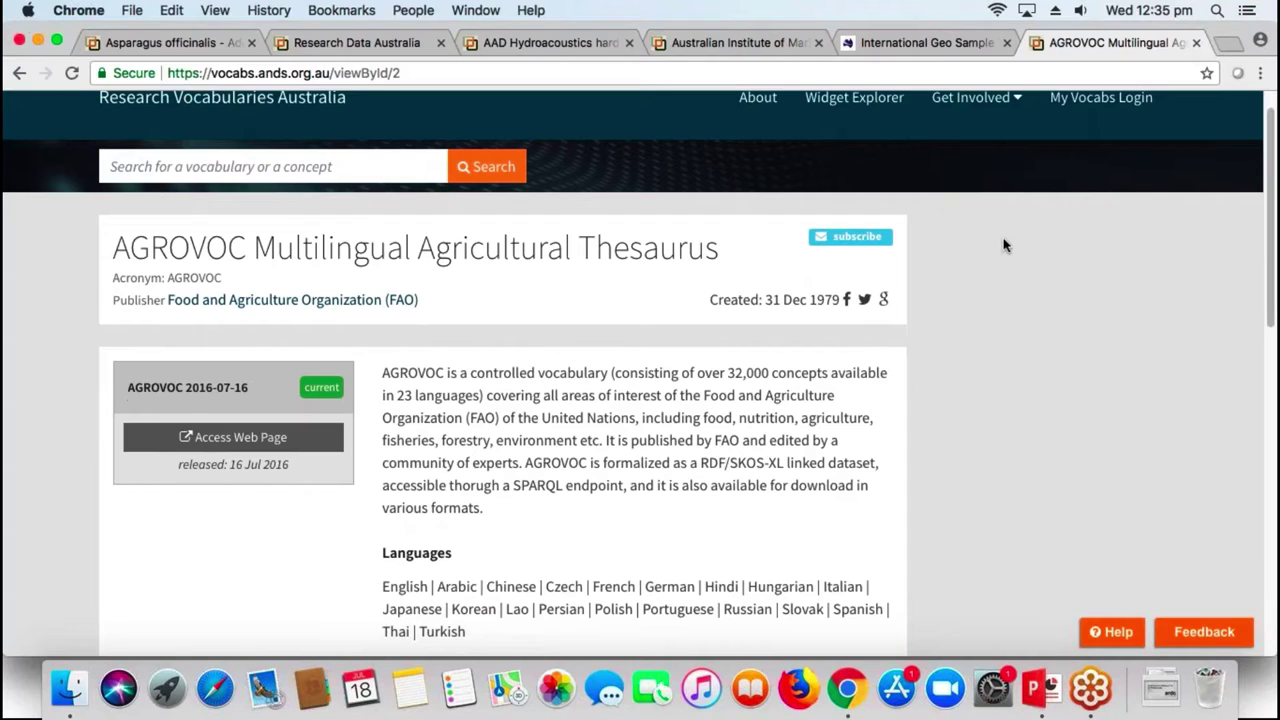
key(super+equal)
key(super+equal)
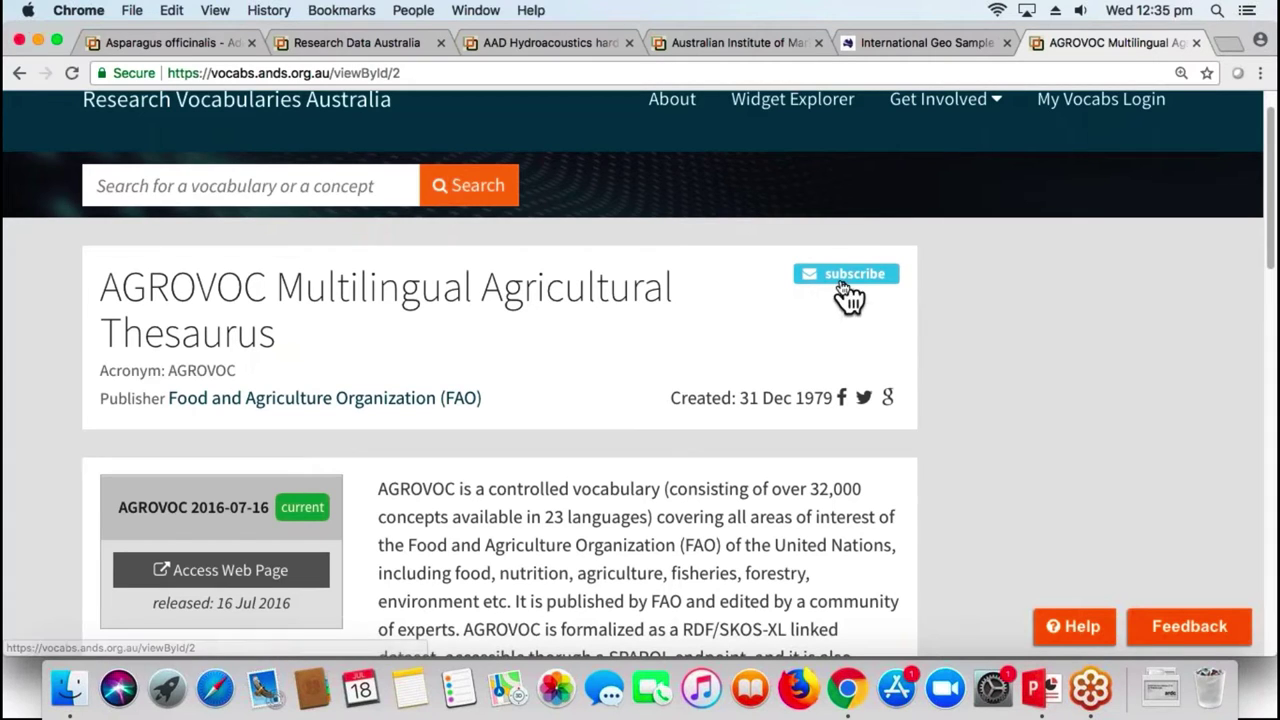
Step: Open the AGROVOC subscription dialog and review its weekly digest options
click(842, 280)
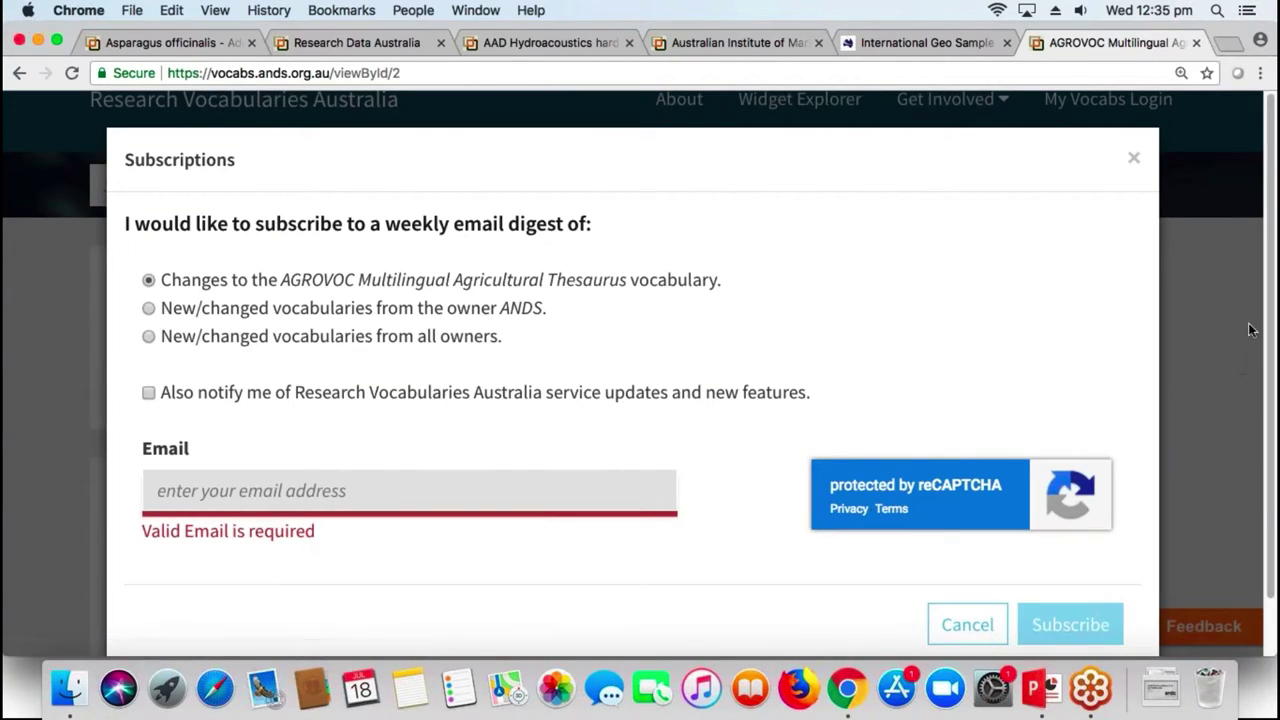
scroll(1268, 340, down, 1)
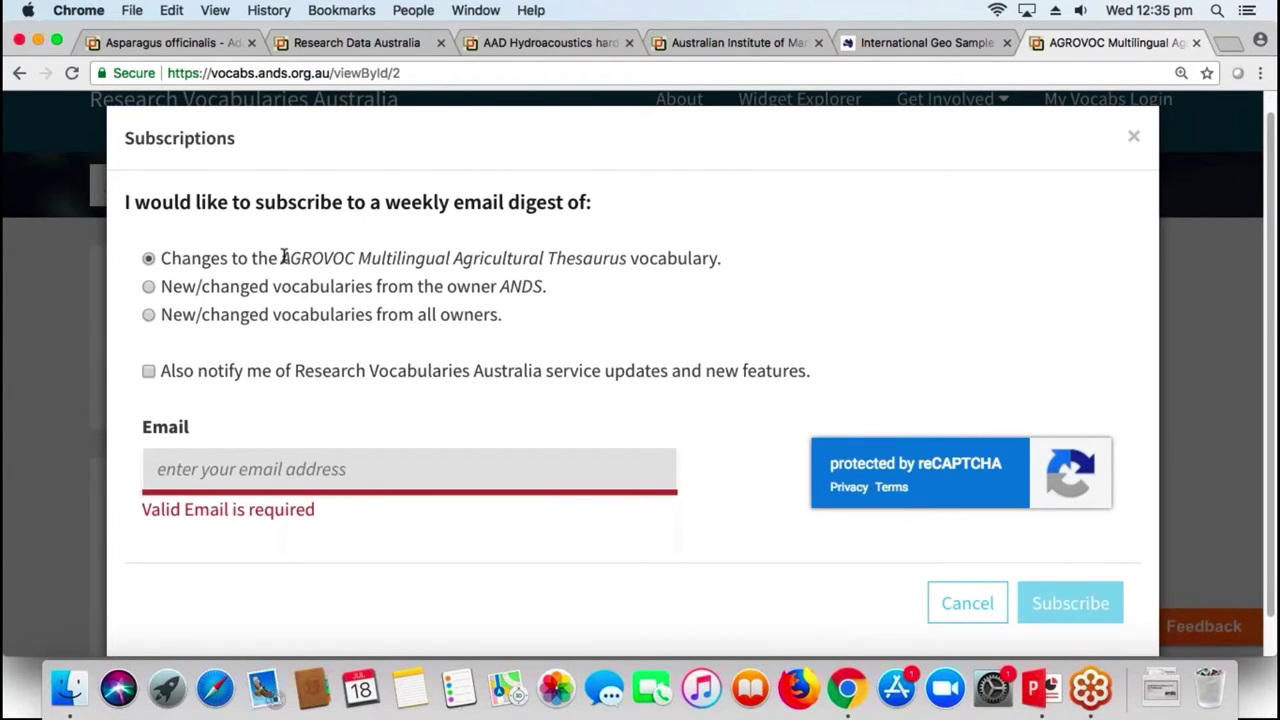
drag(283, 258, 723, 258)
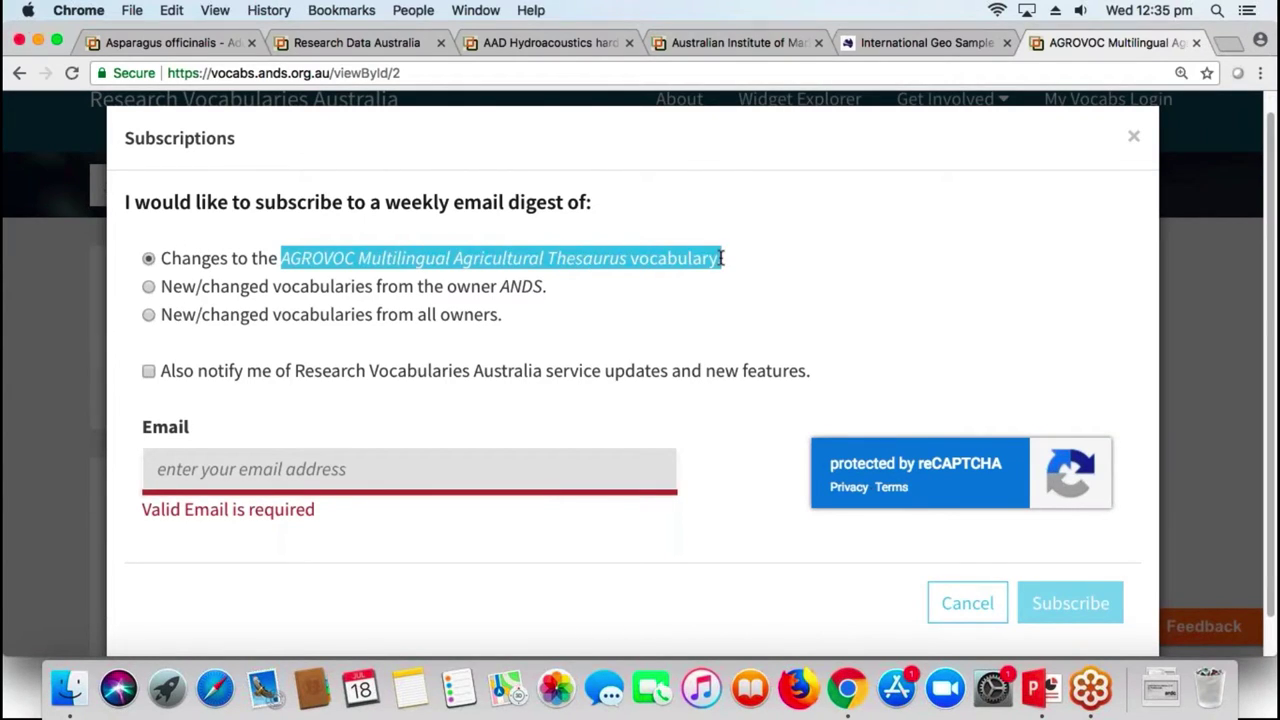
click(565, 297)
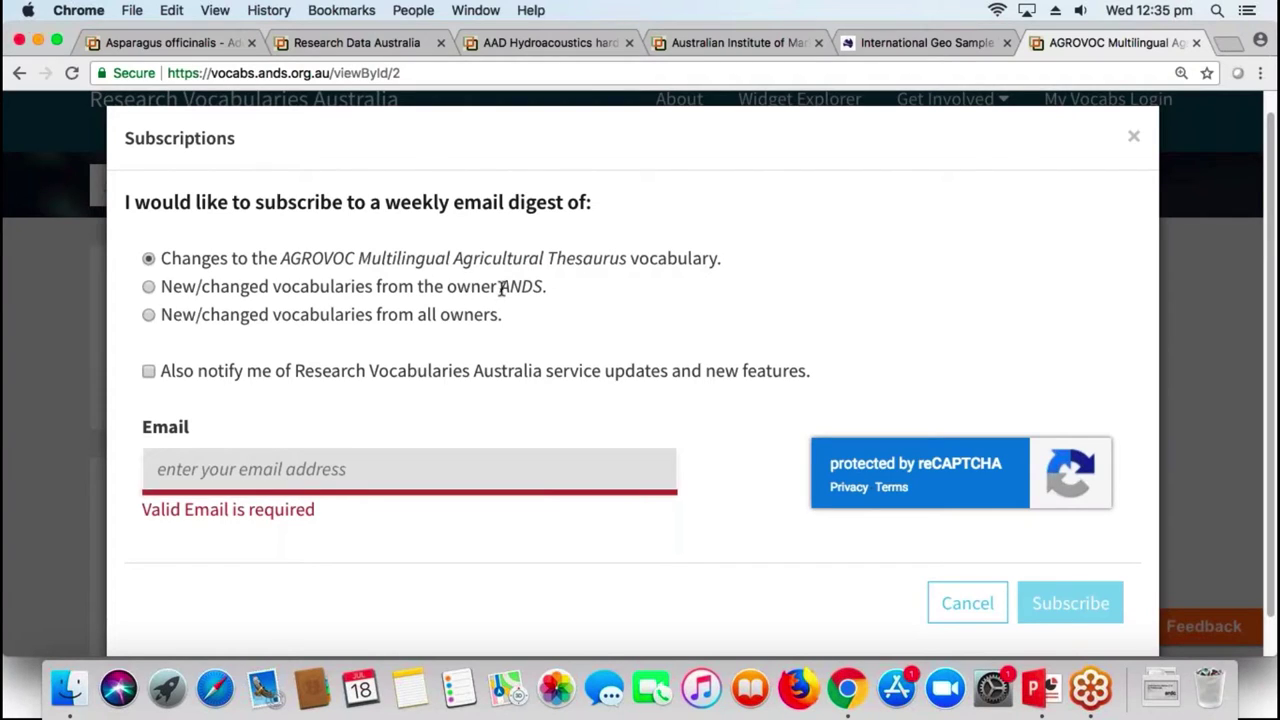
drag(541, 286, 509, 286)
click(615, 317)
Step: Choose the weekly digest for vocabularies from owner ANDS, plus service-update notifications
click(147, 314)
click(148, 287)
click(149, 372)
click(290, 469)
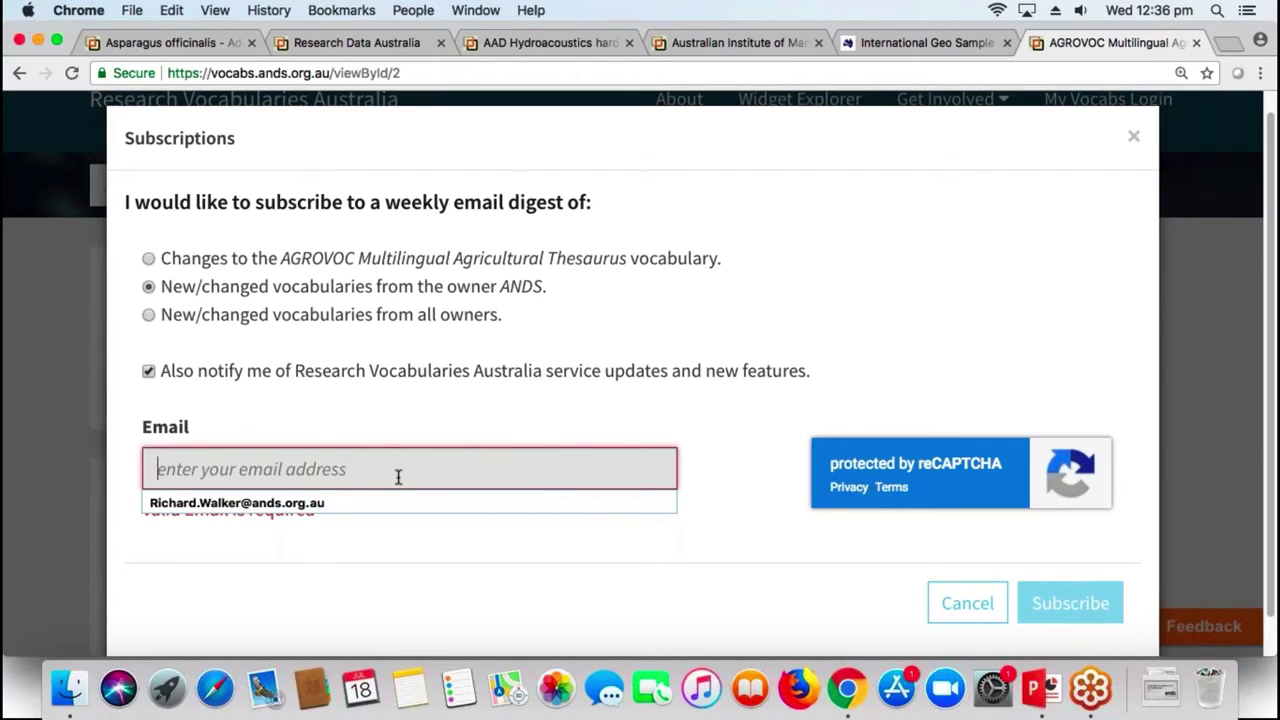
Step: Subscribe using a test email address and dismiss the success confirmation
text(jj@)
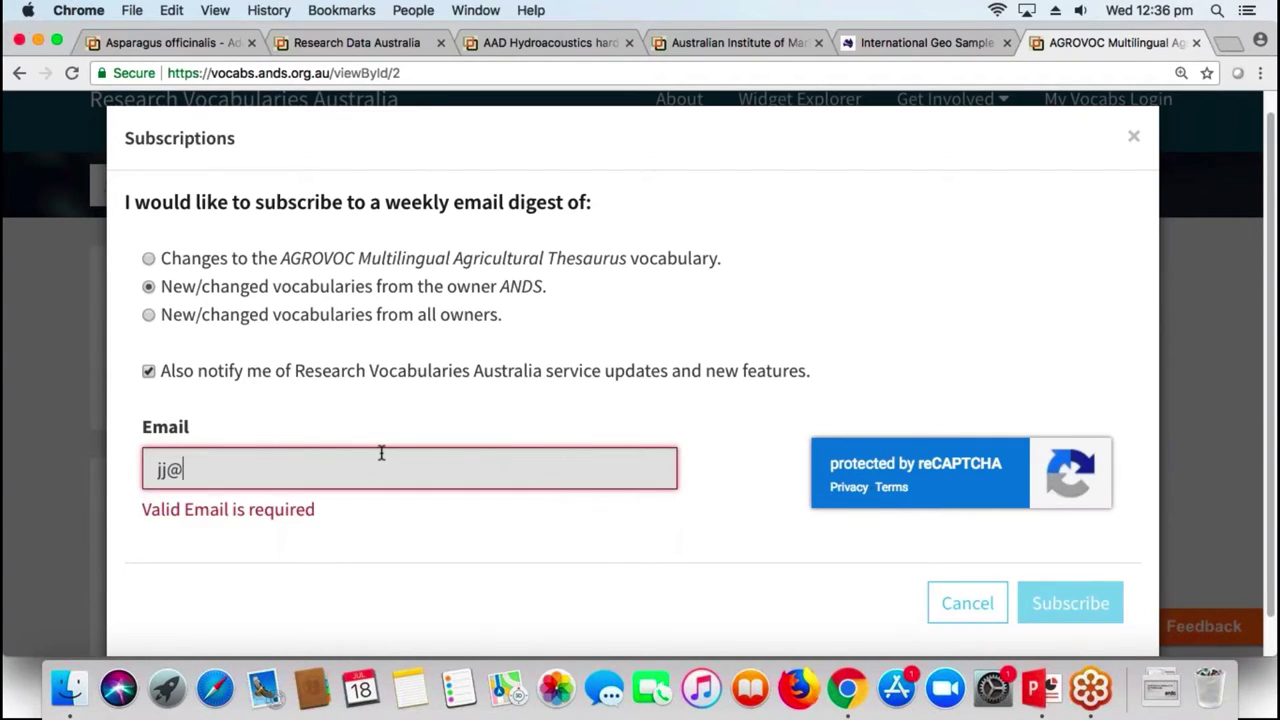
text(j)
text(j.clom)
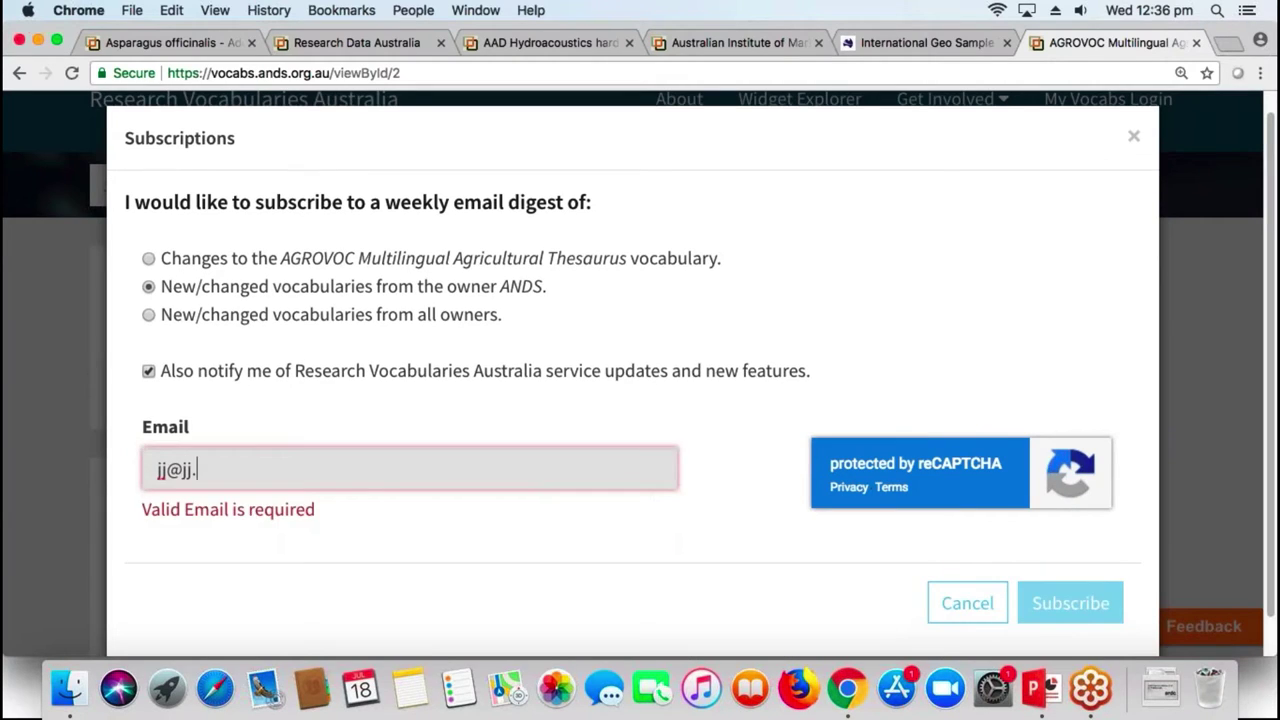
key(BackSpace)
key(BackSpace)
key(BackSpace)
text(om)
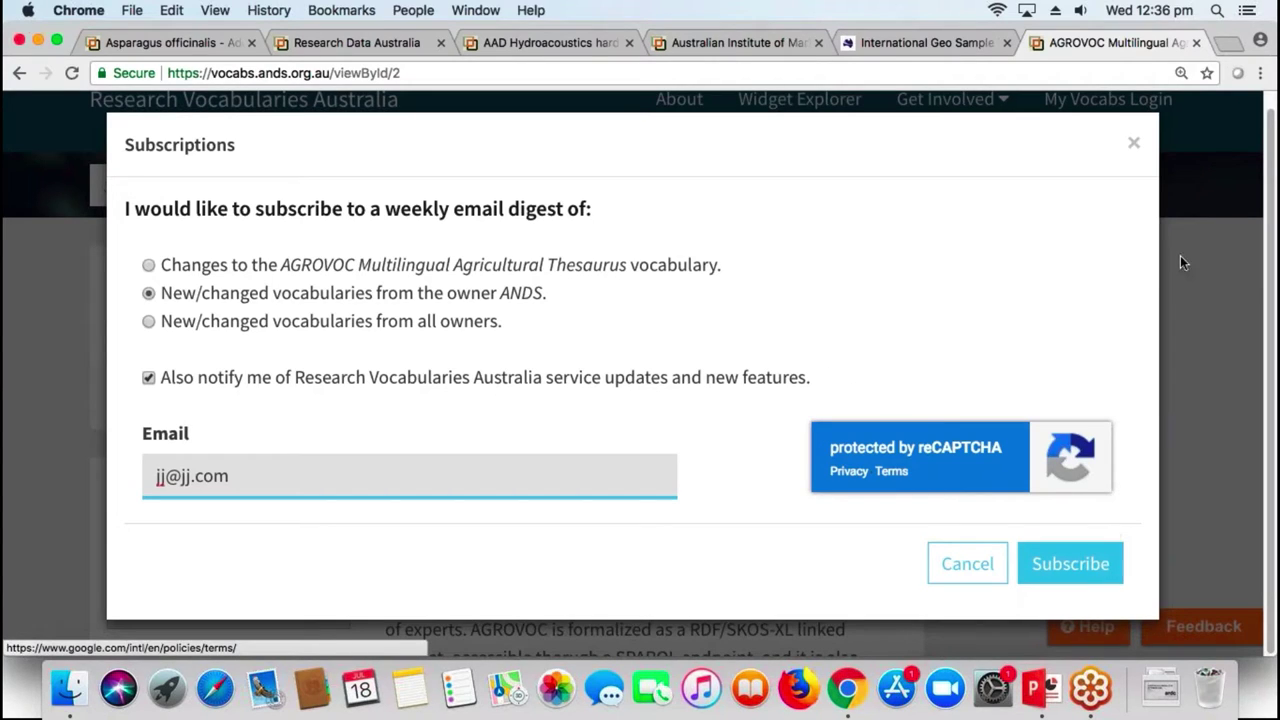
click(1080, 568)
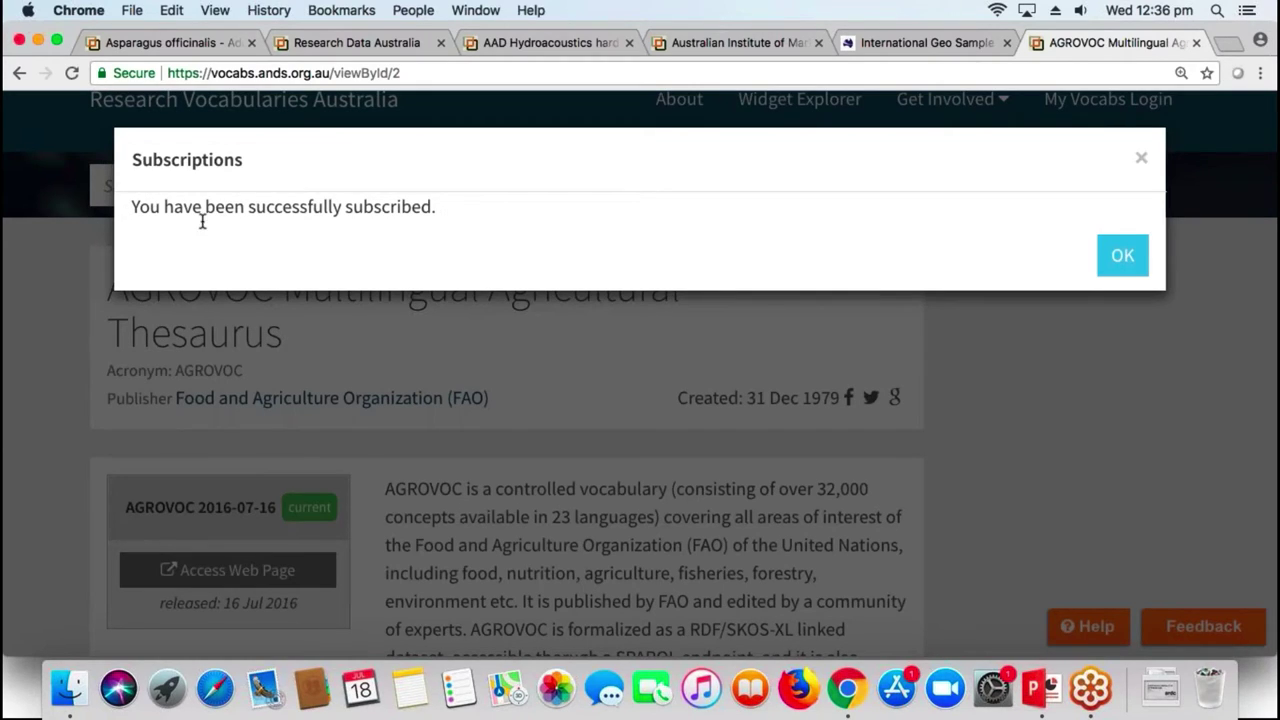
click(1117, 266)
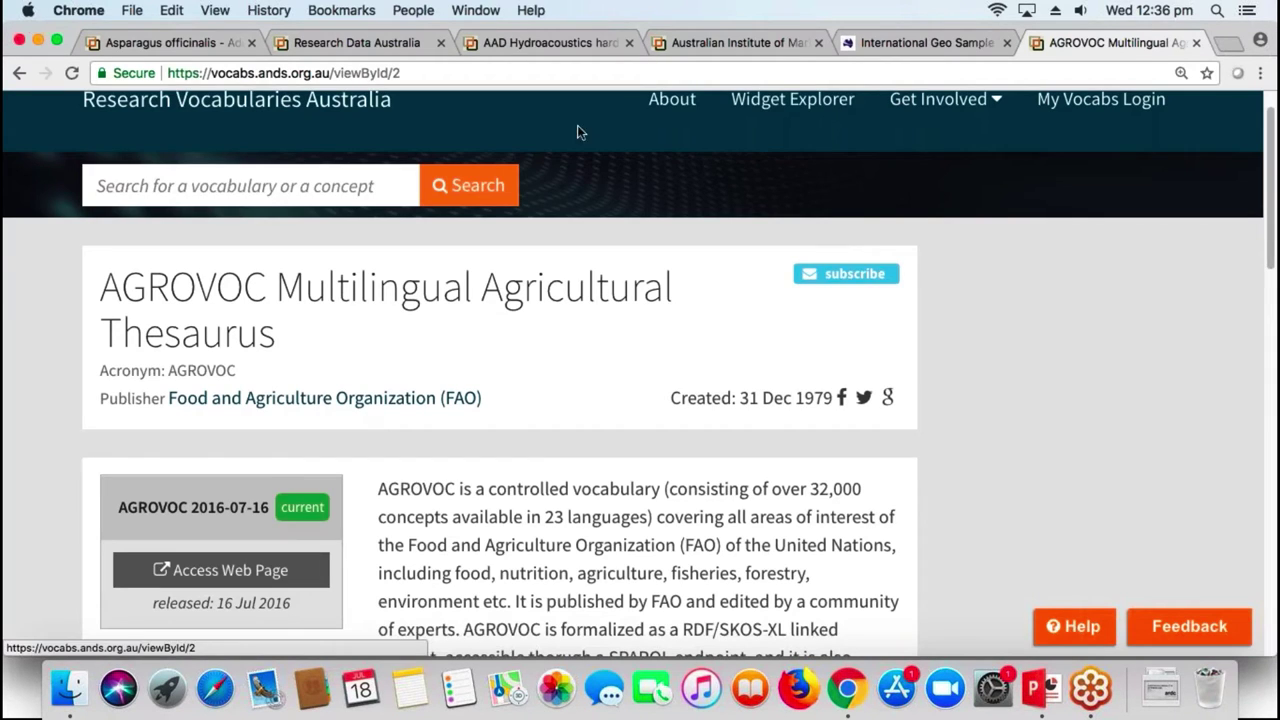
click(1224, 41)
Step: Load test.ands.org.au:8601 in a new browser tab
text(gmail)
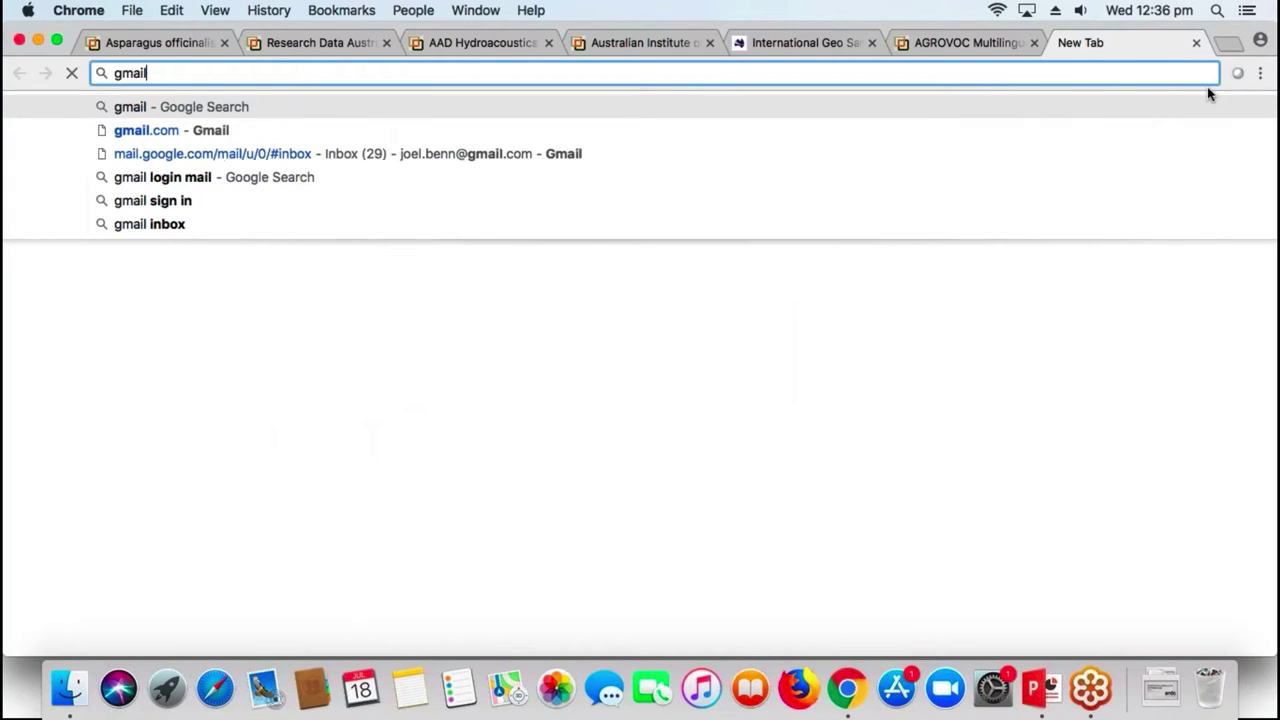
key(BackSpace)
key(BackSpace)
key(BackSpace)
key(BackSpace)
key(BackSpace)
text(te)
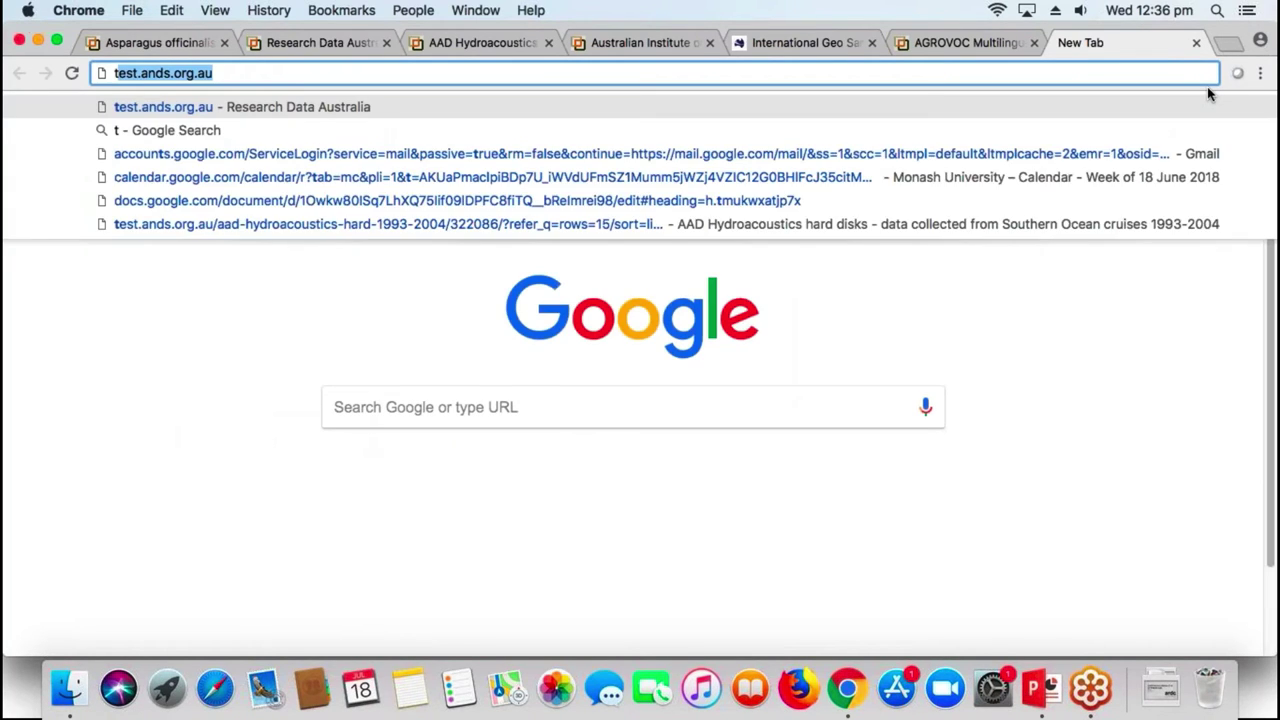
text(st.ands.org.au)
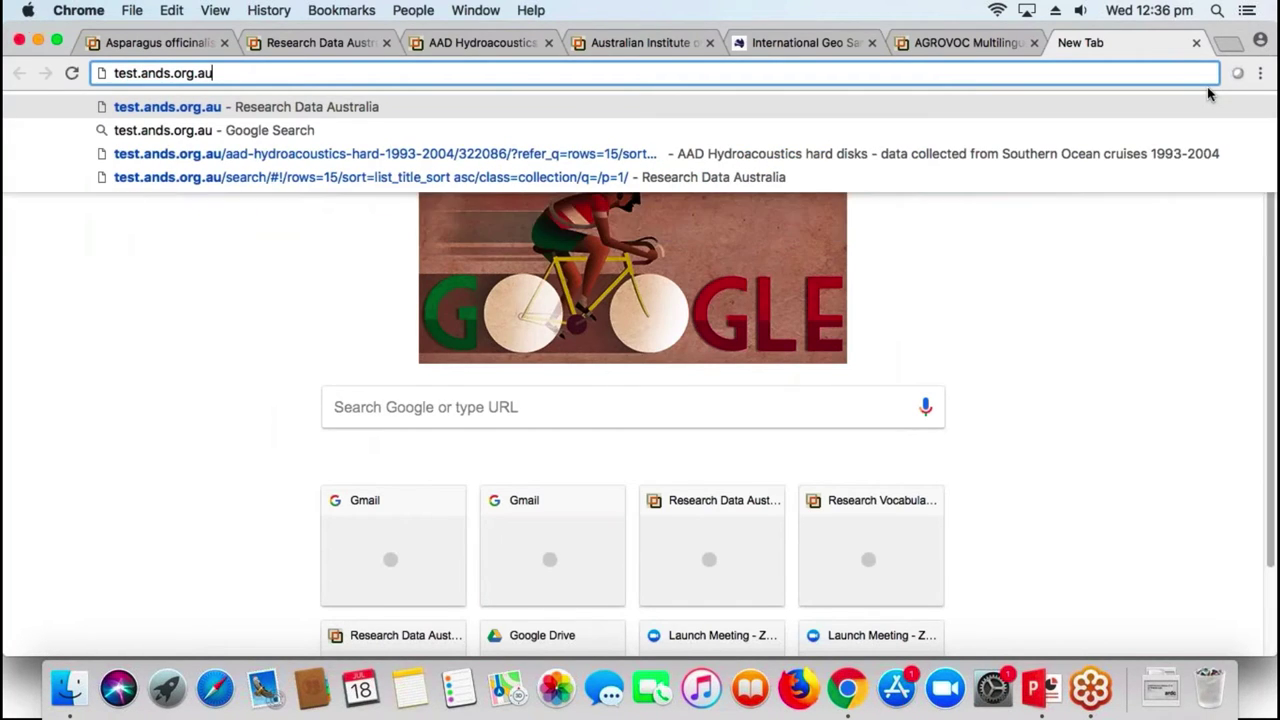
text(:)
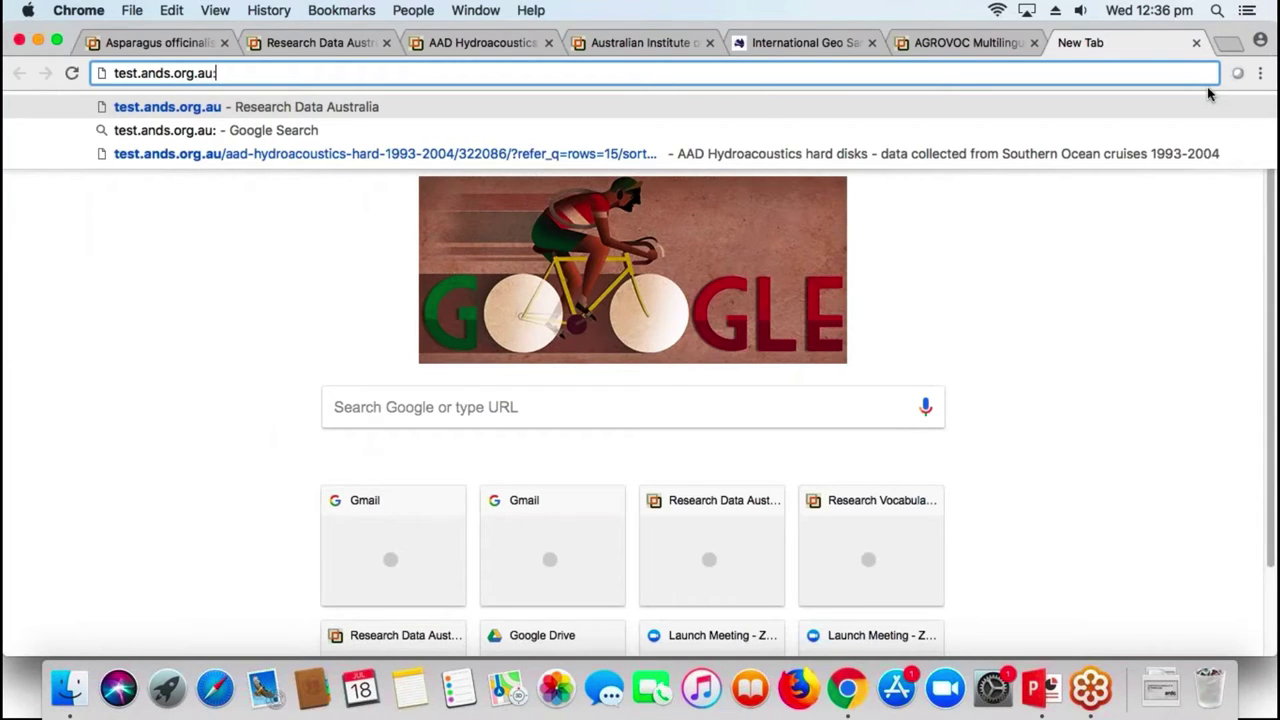
text(8601)
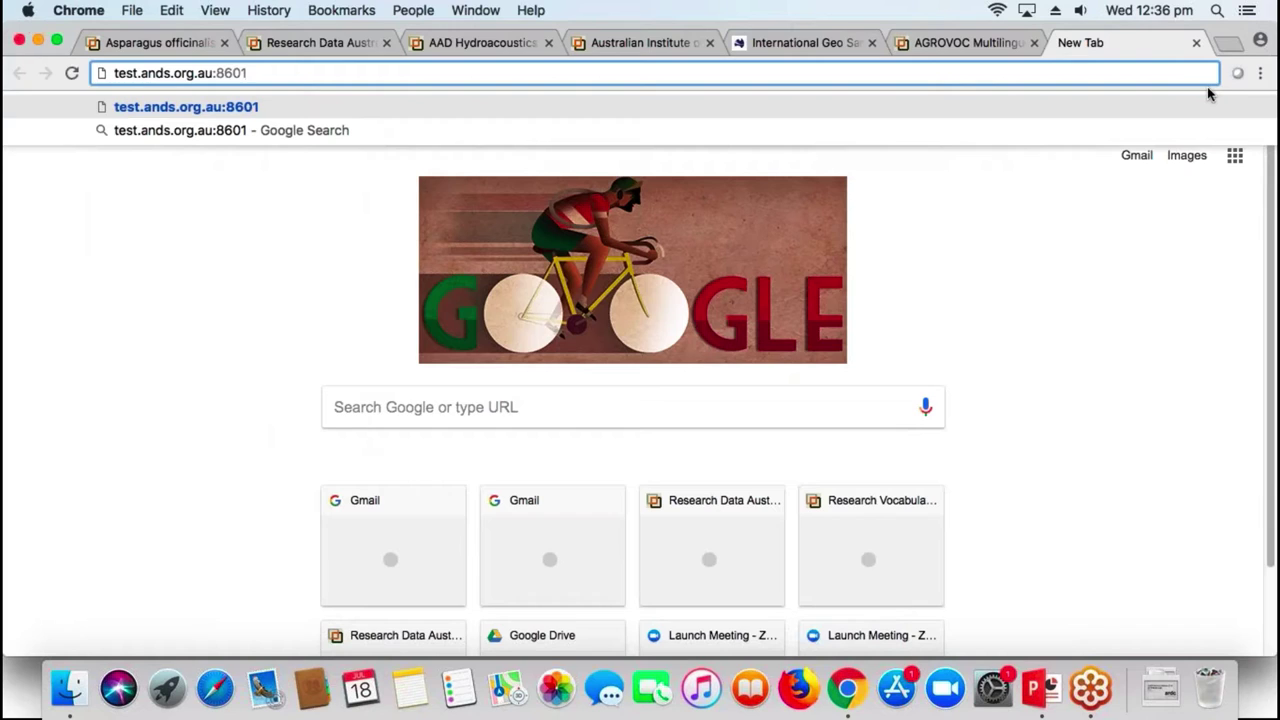
key(Return)
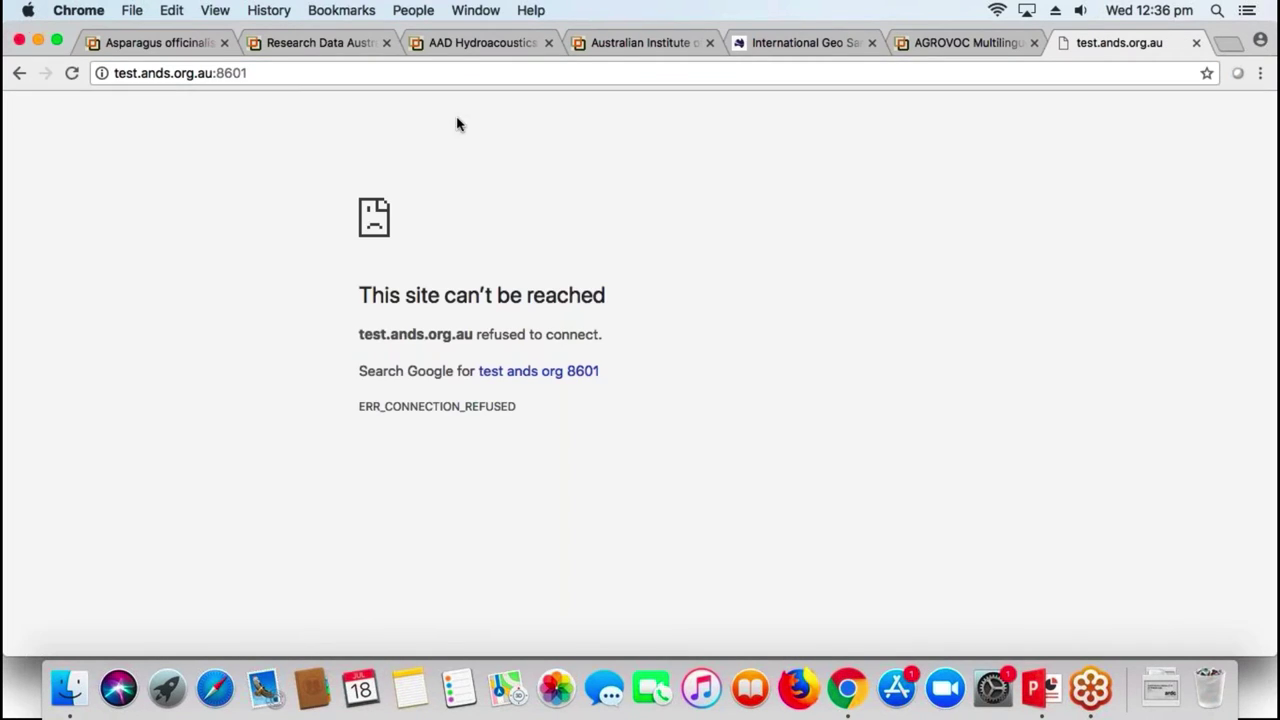
Step: Append the mailserver path to the test server address, then return to the AGROVOC tab
click(295, 84)
click(292, 72)
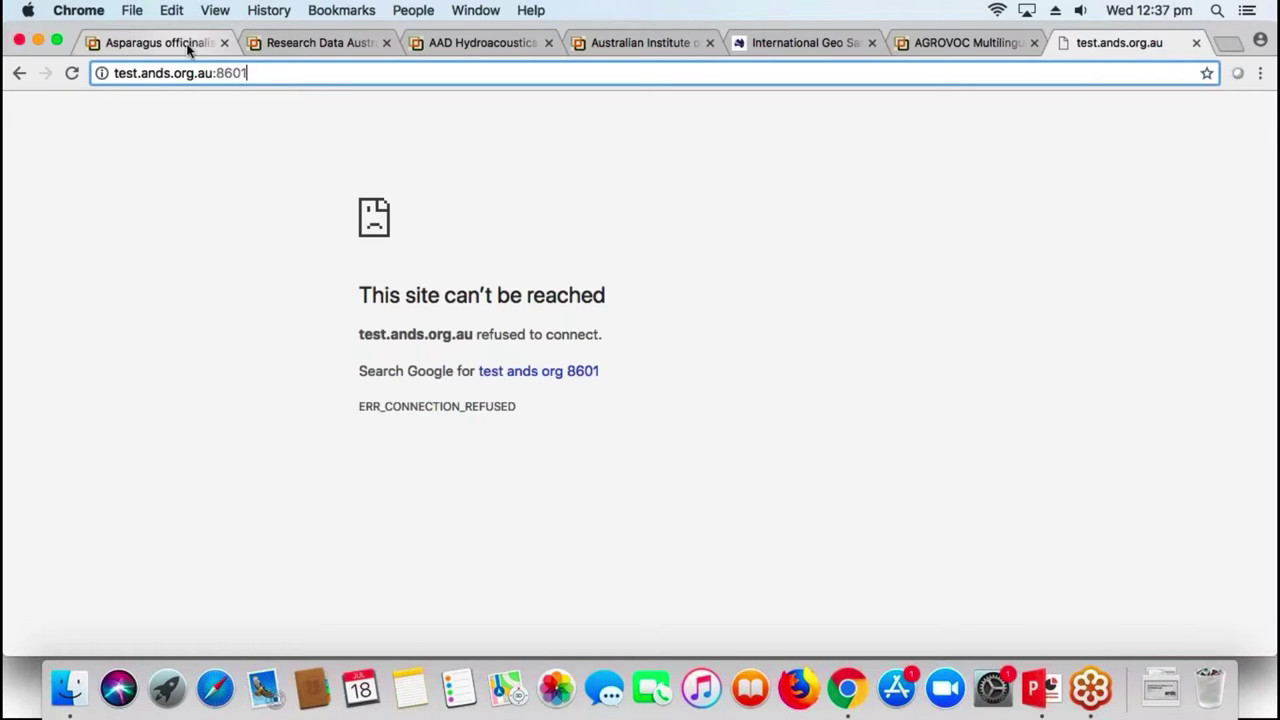
text(\)
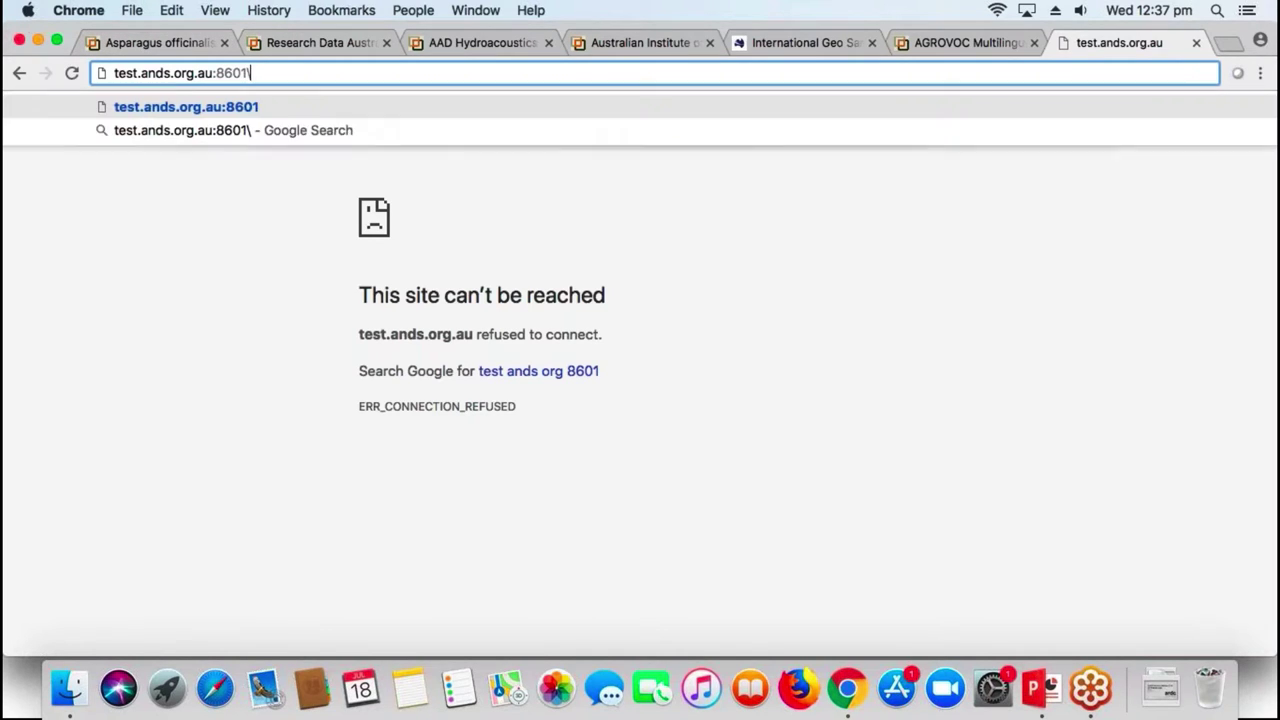
text(mailserver)
key(Return)
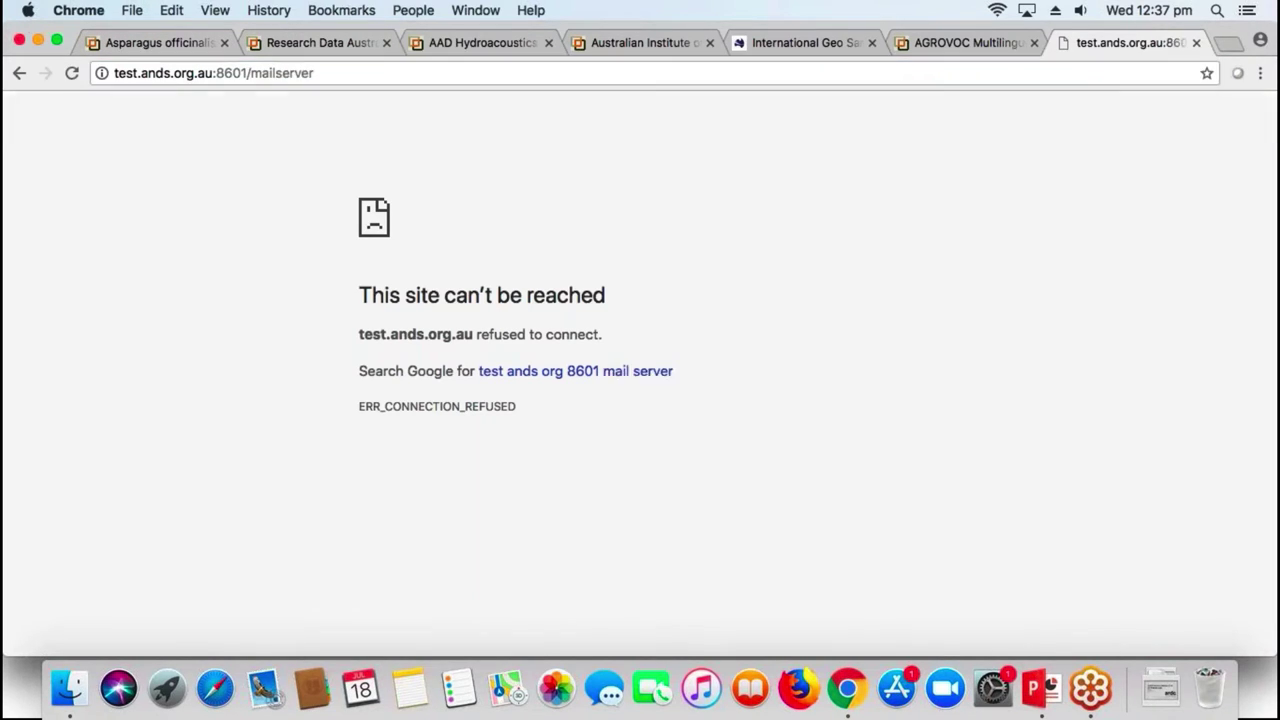
click(280, 72)
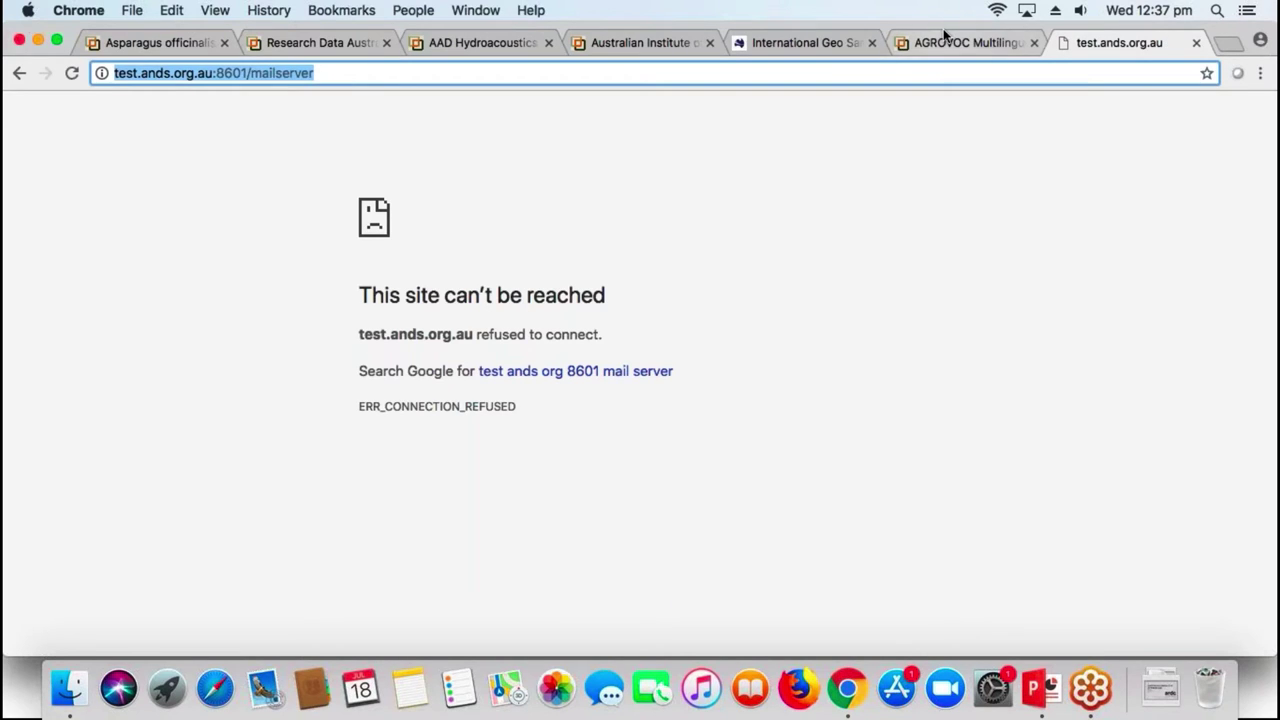
click(253, 73)
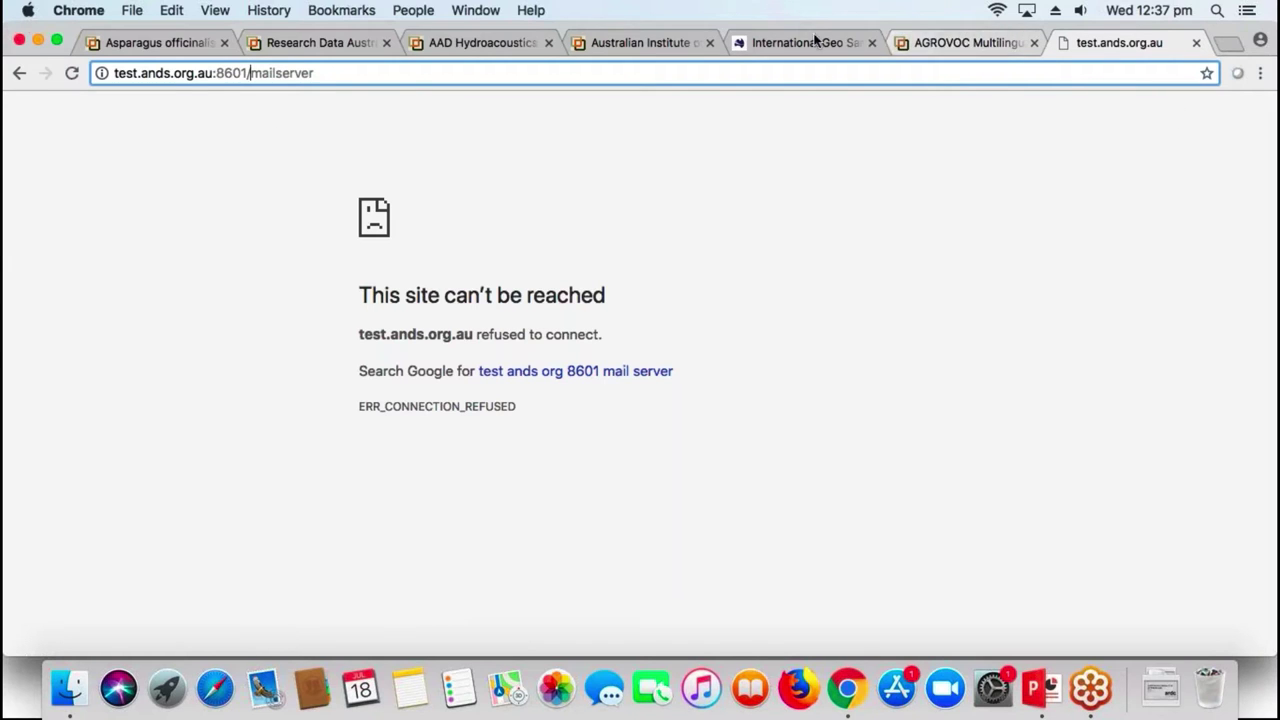
click(925, 44)
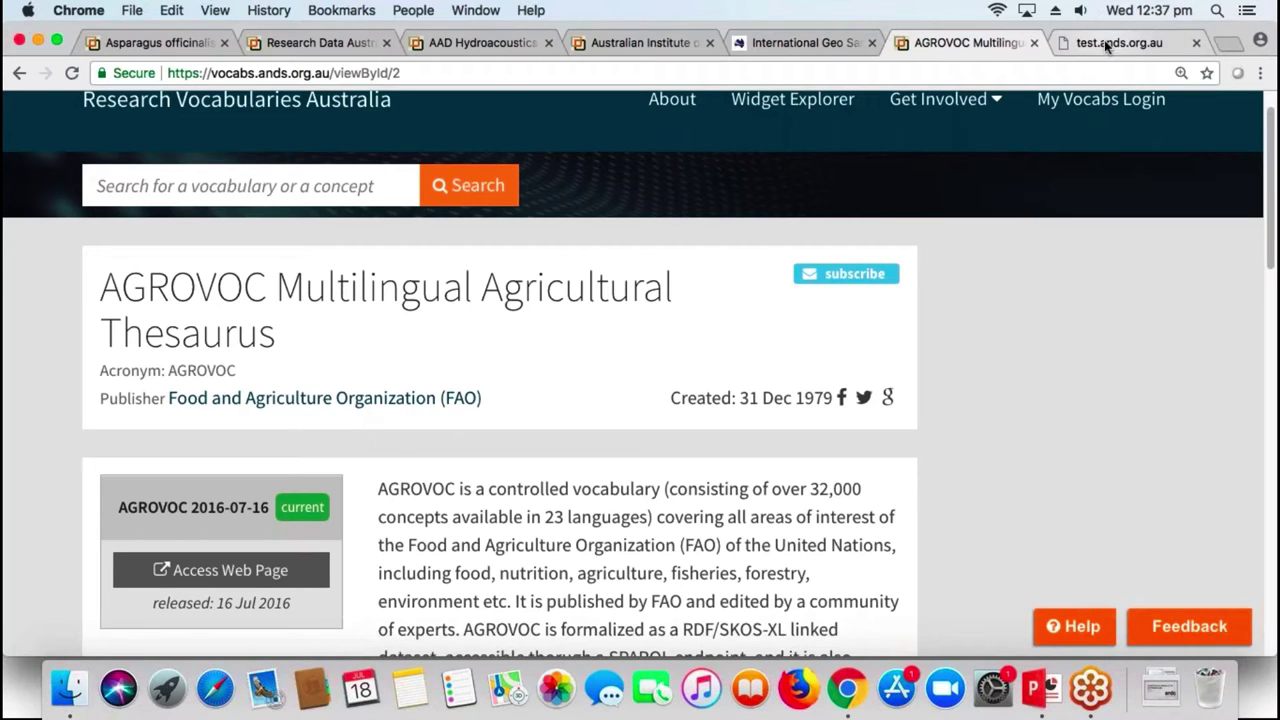
Step: Review the AGROVOC page showing current version AGROVOC 2016-07-16, then return to the test server tab
scroll(1016, 277, up, 1)
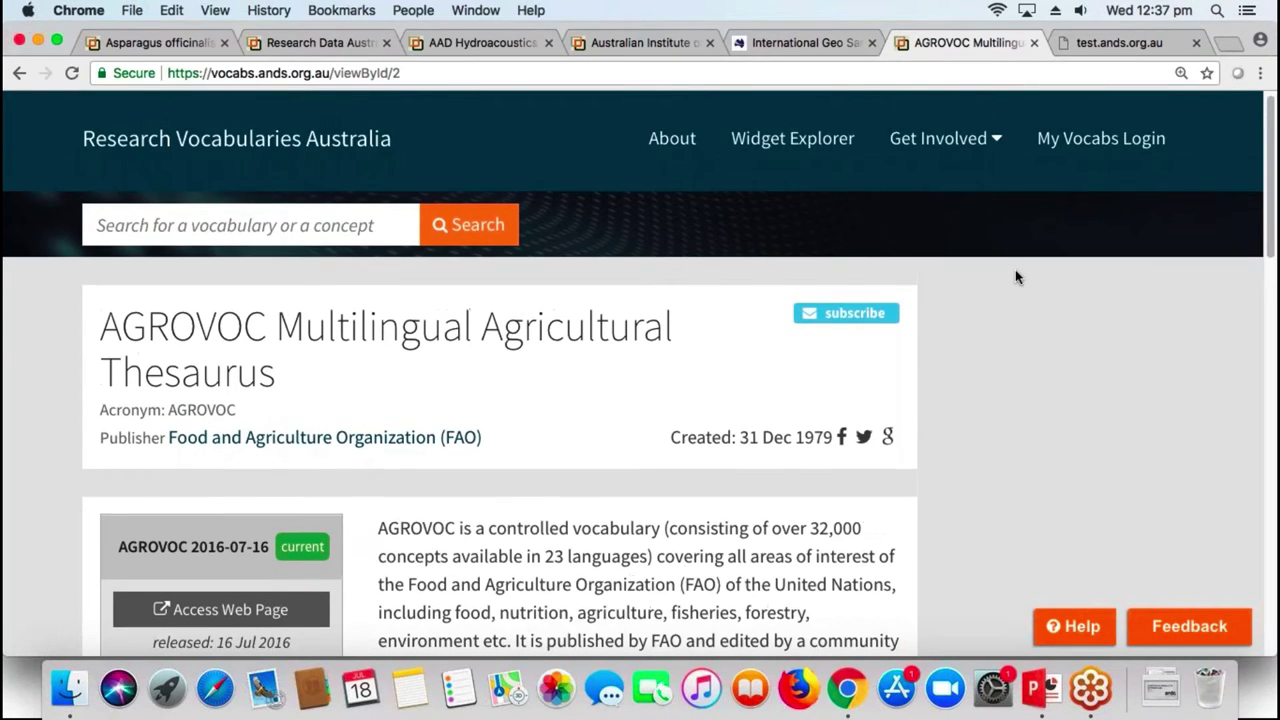
scroll(1015, 277, down, 5)
scroll(1013, 277, down, 3)
scroll(1012, 277, up, 10)
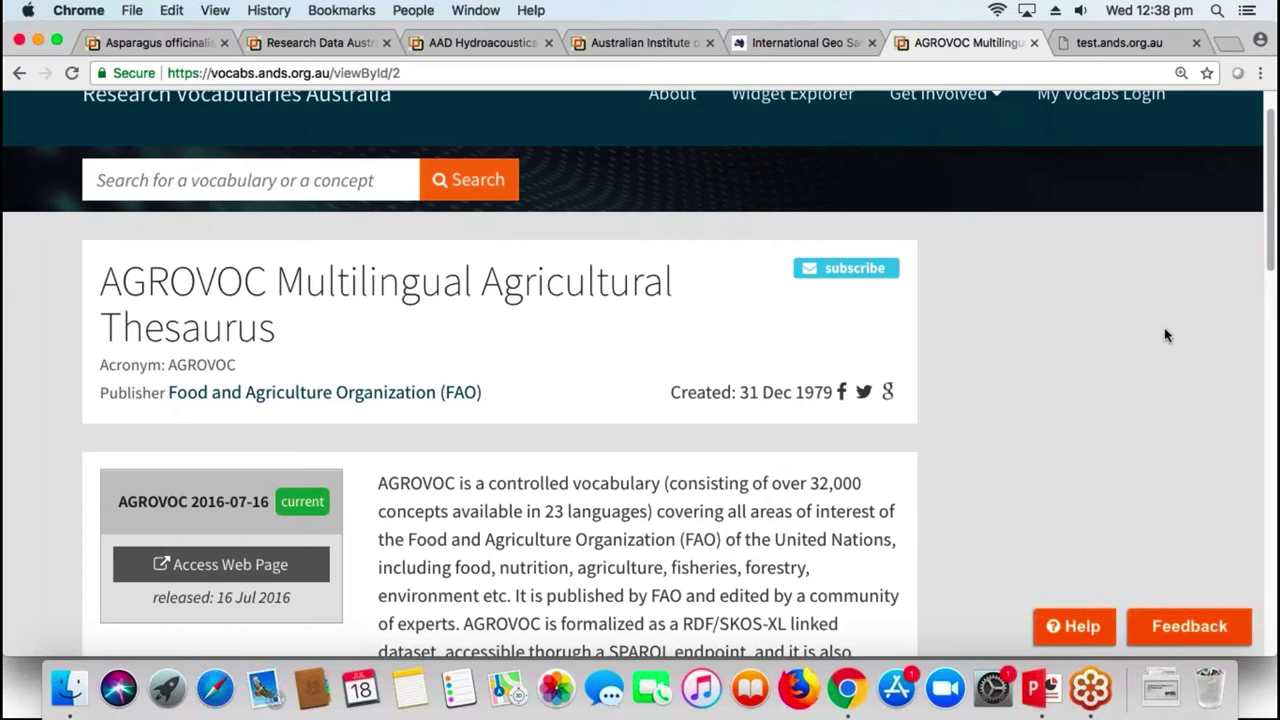
click(1120, 42)
Step: Change the test.ands.org.au address to port 8090 to load Roundcube Webmail
click(224, 73)
click(224, 73)
drag(224, 73, 432, 74)
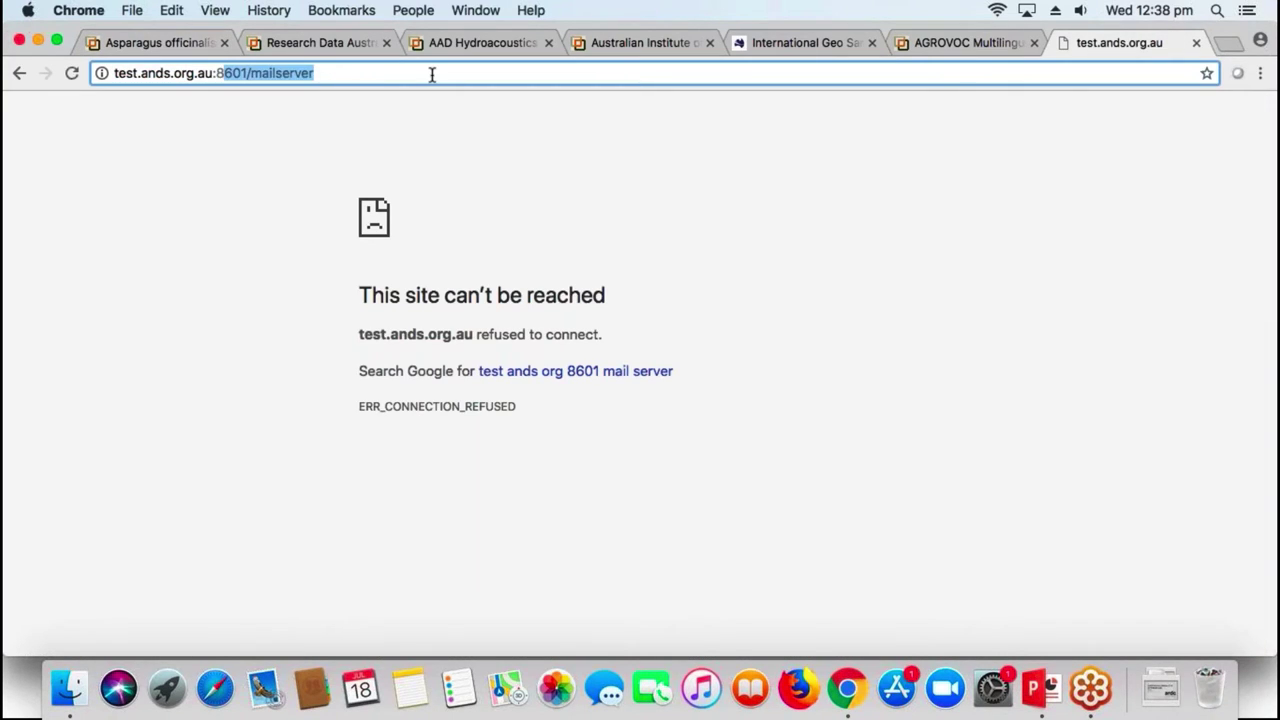
text(090)
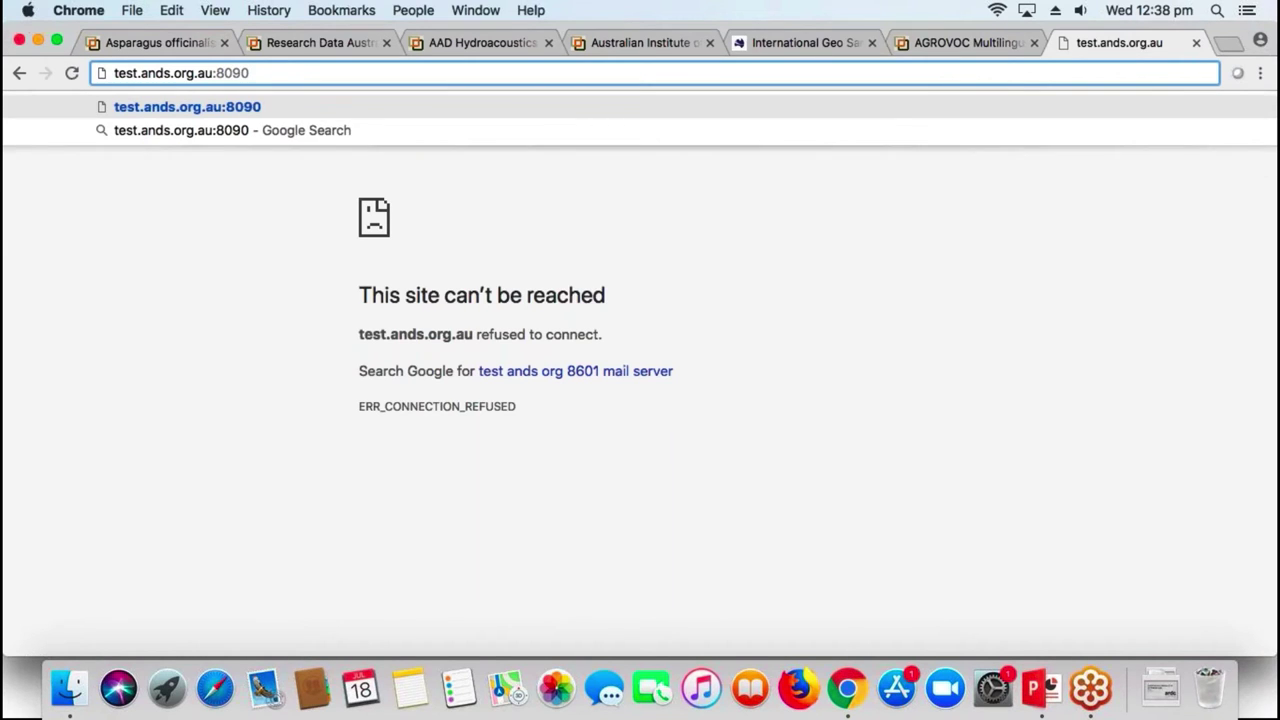
key(Return)
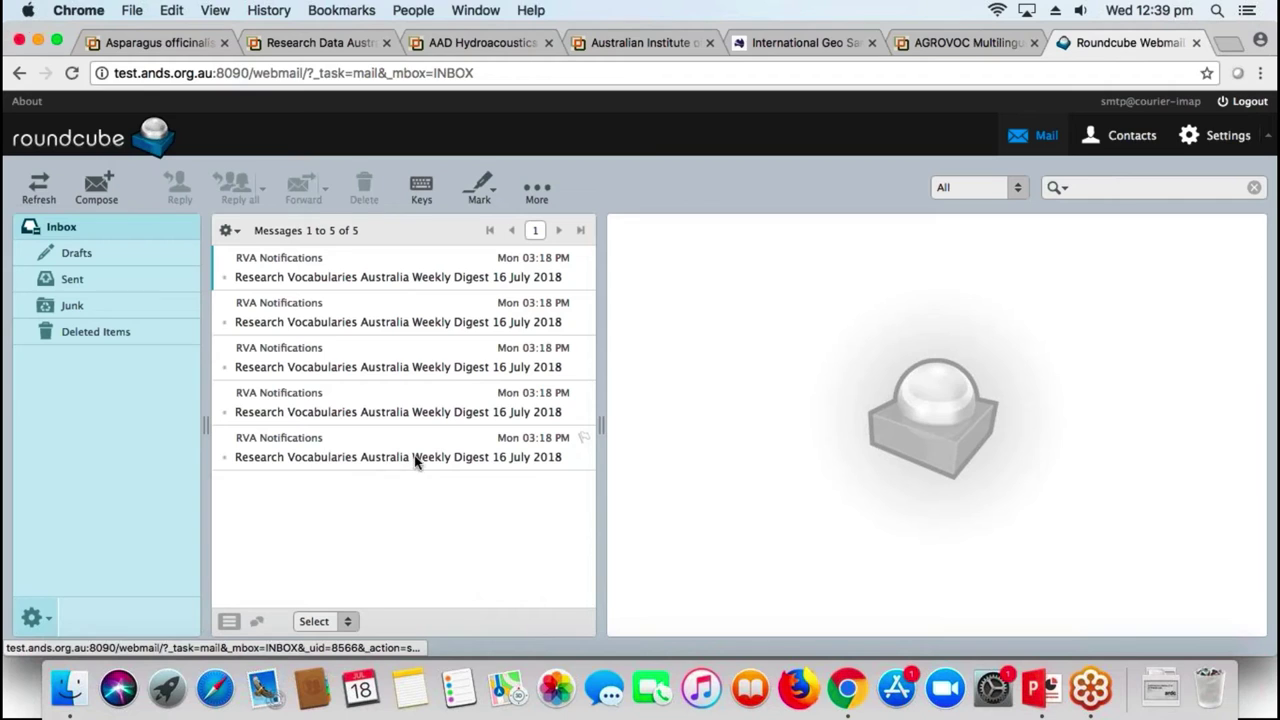
Step: Read the fourth digest, Weekly Digest 16 July 2018, listing AUTestingOrgRole and ANDS vocabulary changes
click(336, 412)
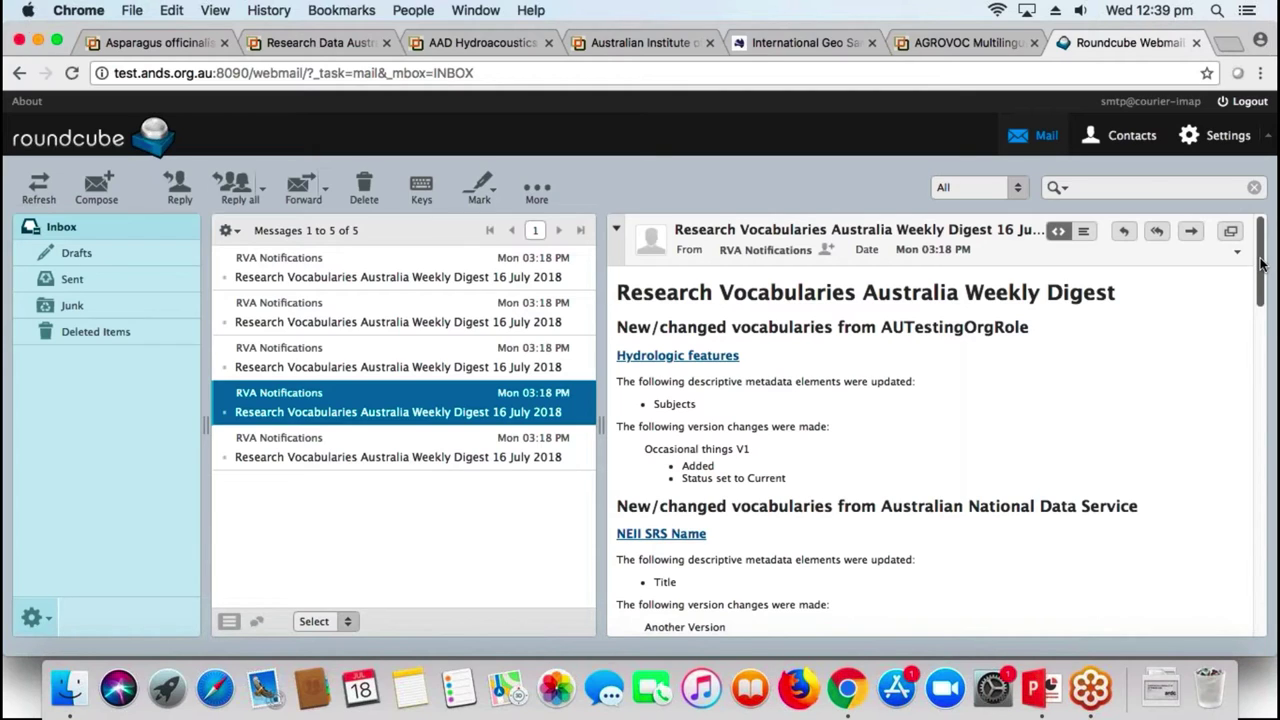
click(1262, 263)
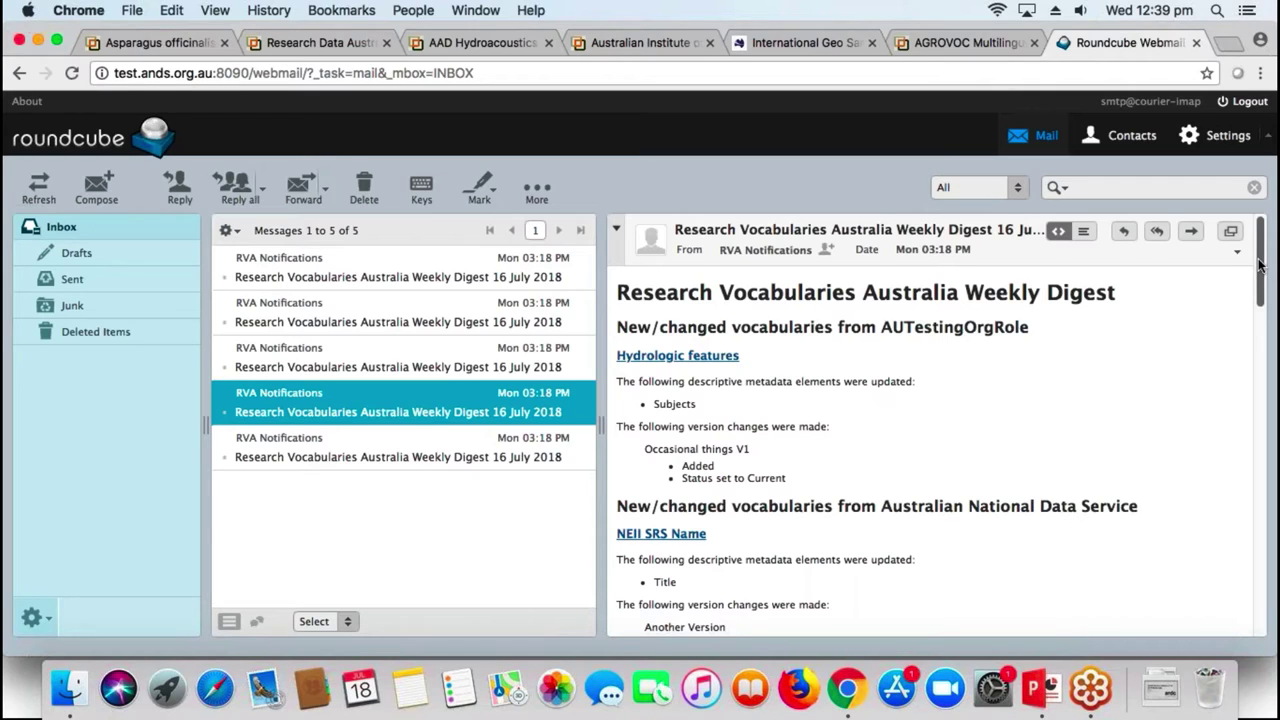
scroll(1037, 330, down, 1)
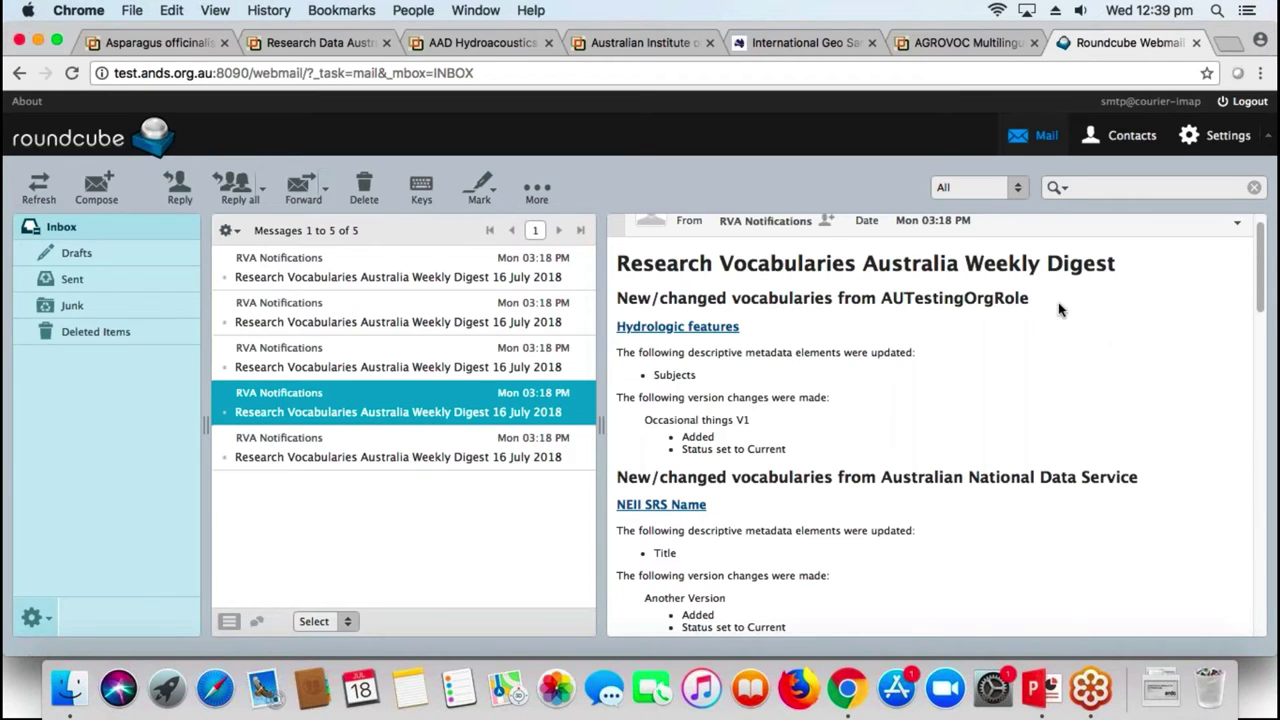
Step: Preview the bottom, third and second digest emails, ending on the top one
click(316, 430)
click(323, 395)
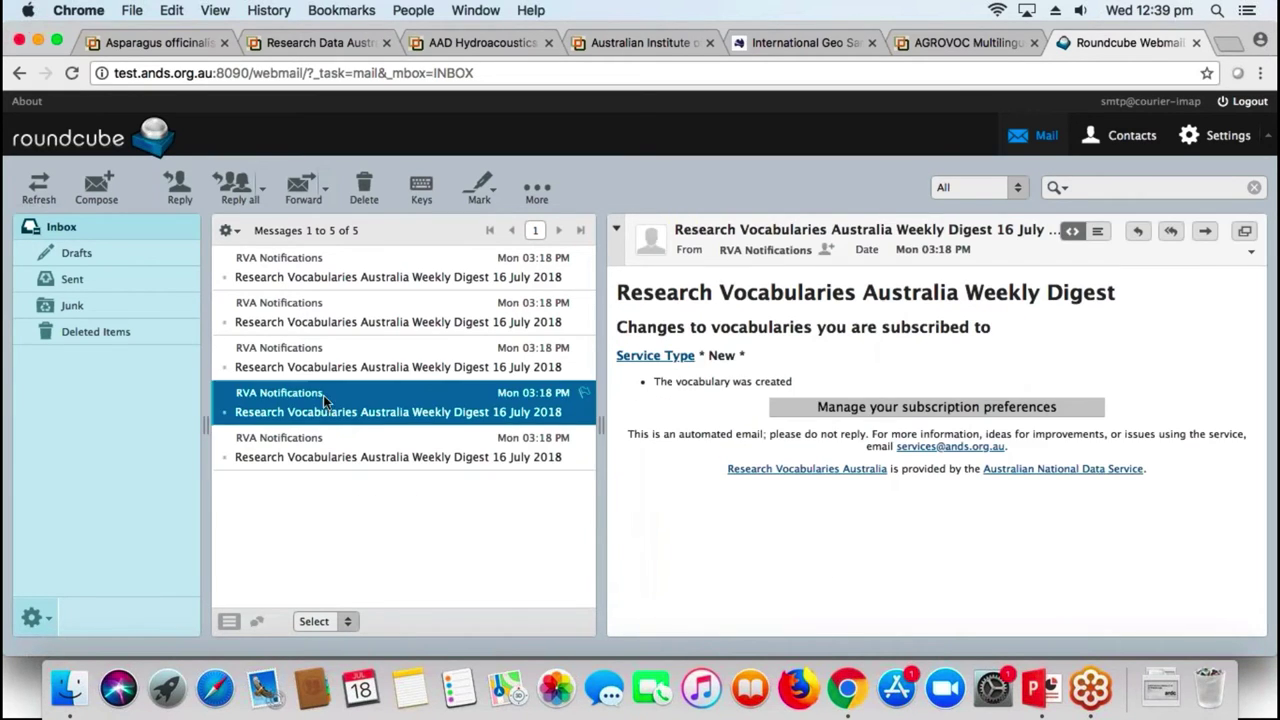
click(335, 357)
click(343, 302)
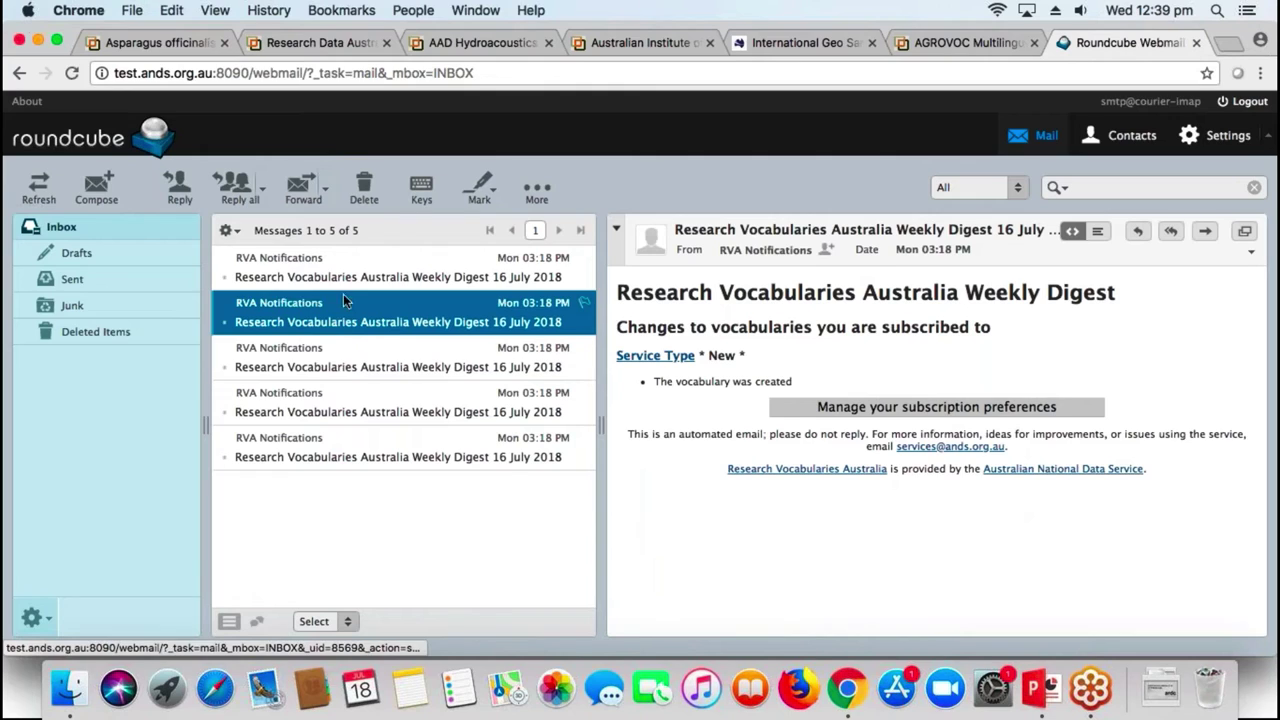
click(345, 289)
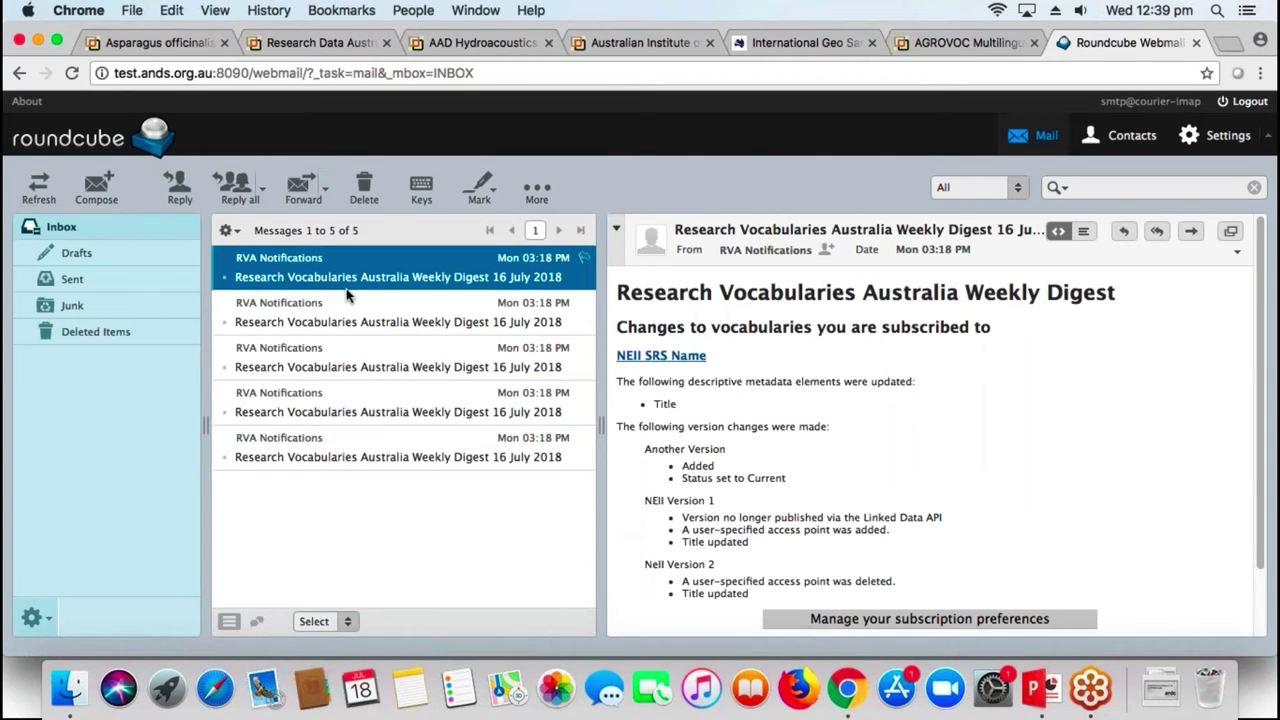
Step: Read the top digest's NEII SRS Name title and version change entries
scroll(1259, 368, down, 1)
scroll(1259, 368, down, 1)
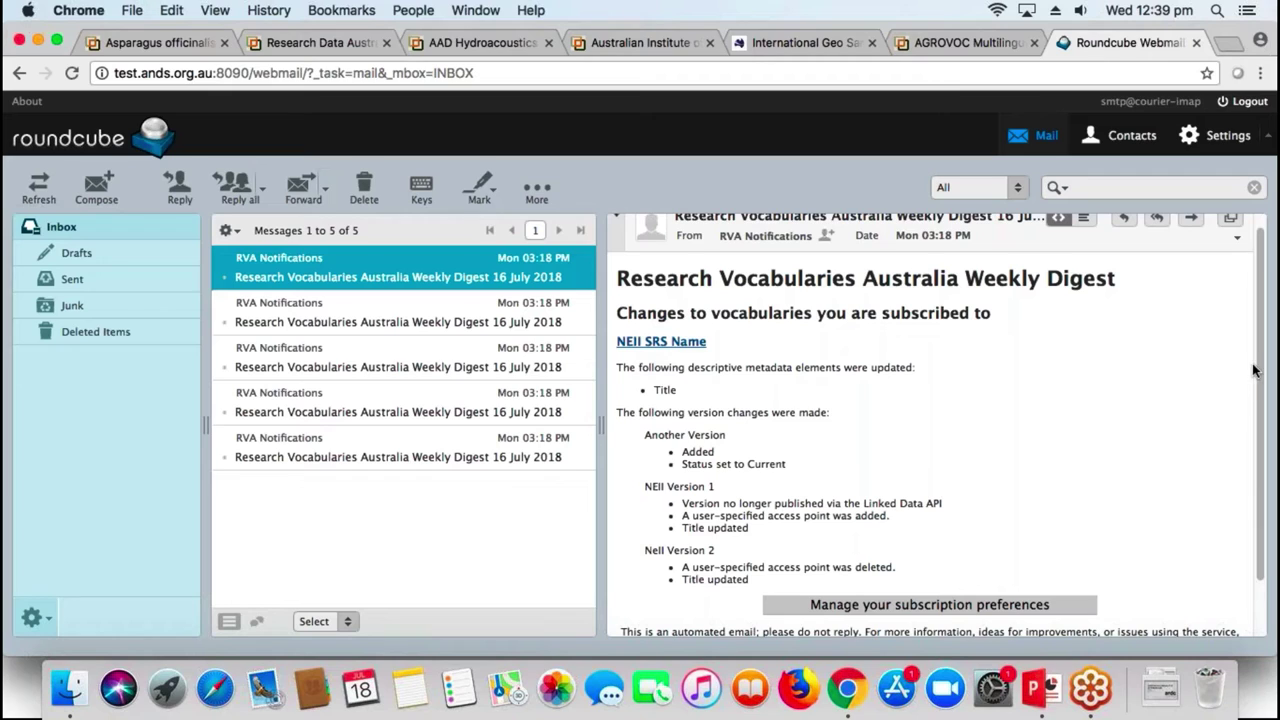
scroll(1258, 388, down, 1)
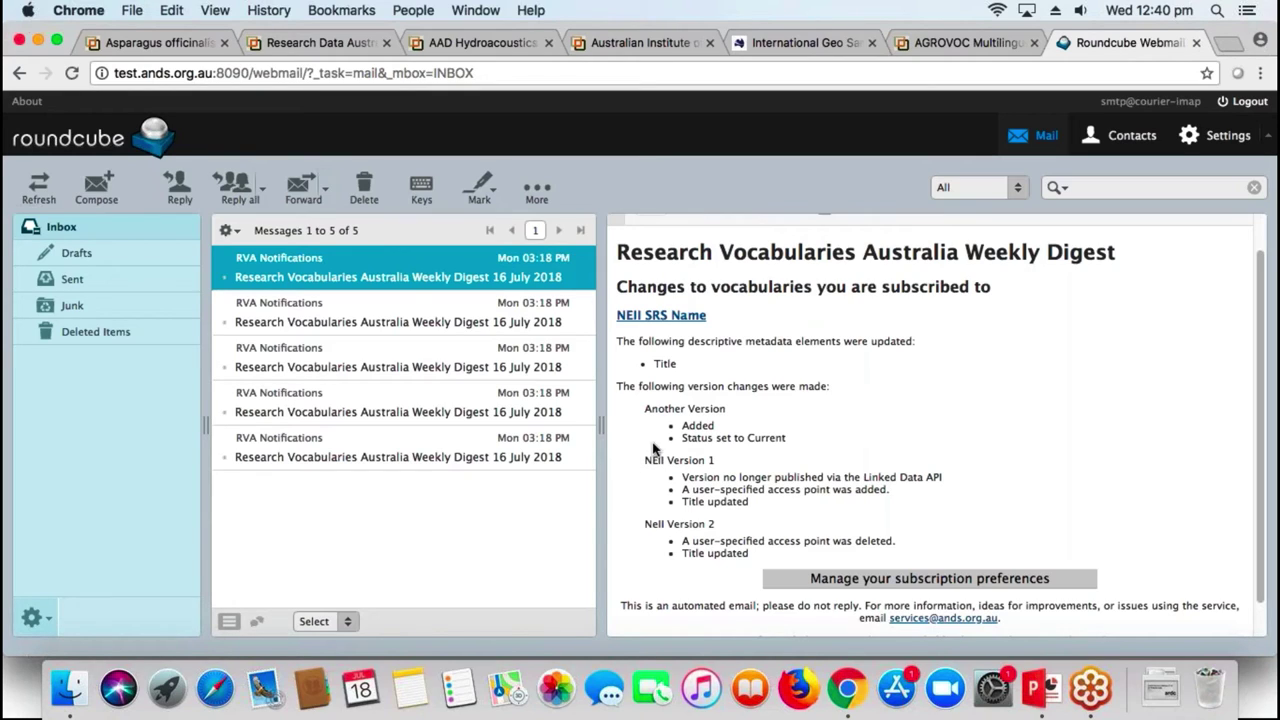
drag(646, 409, 789, 438)
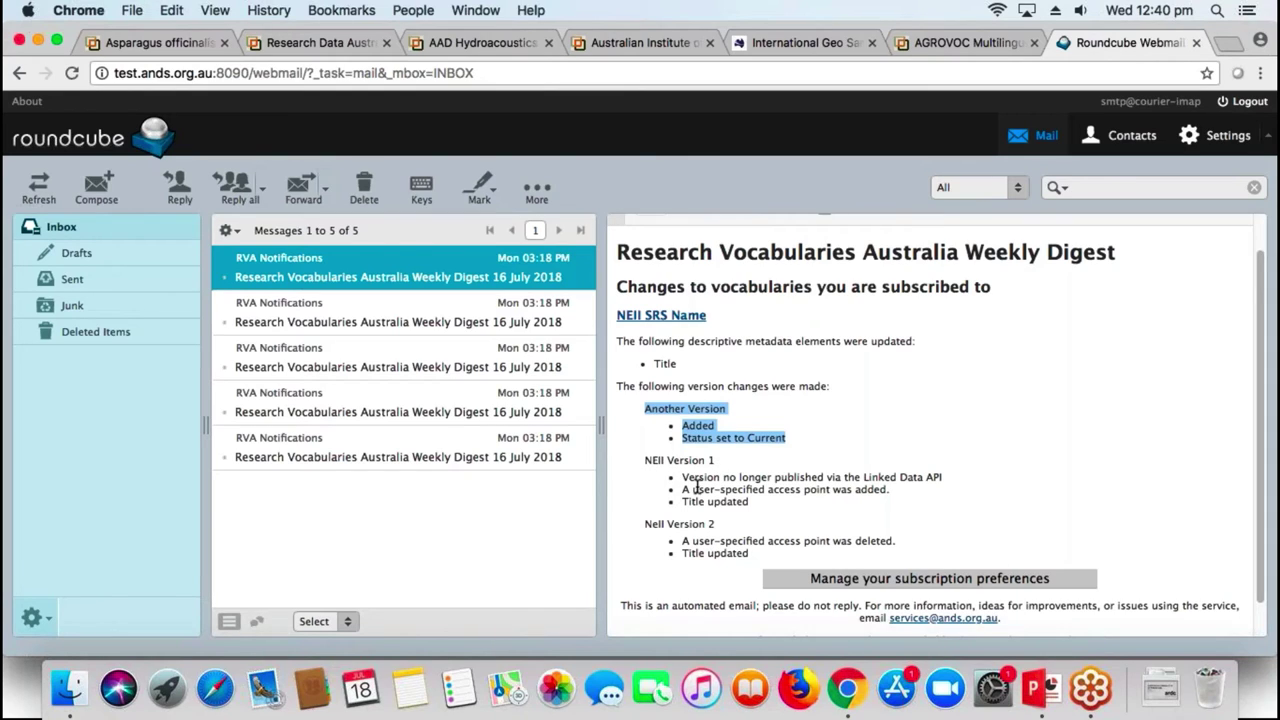
click(903, 497)
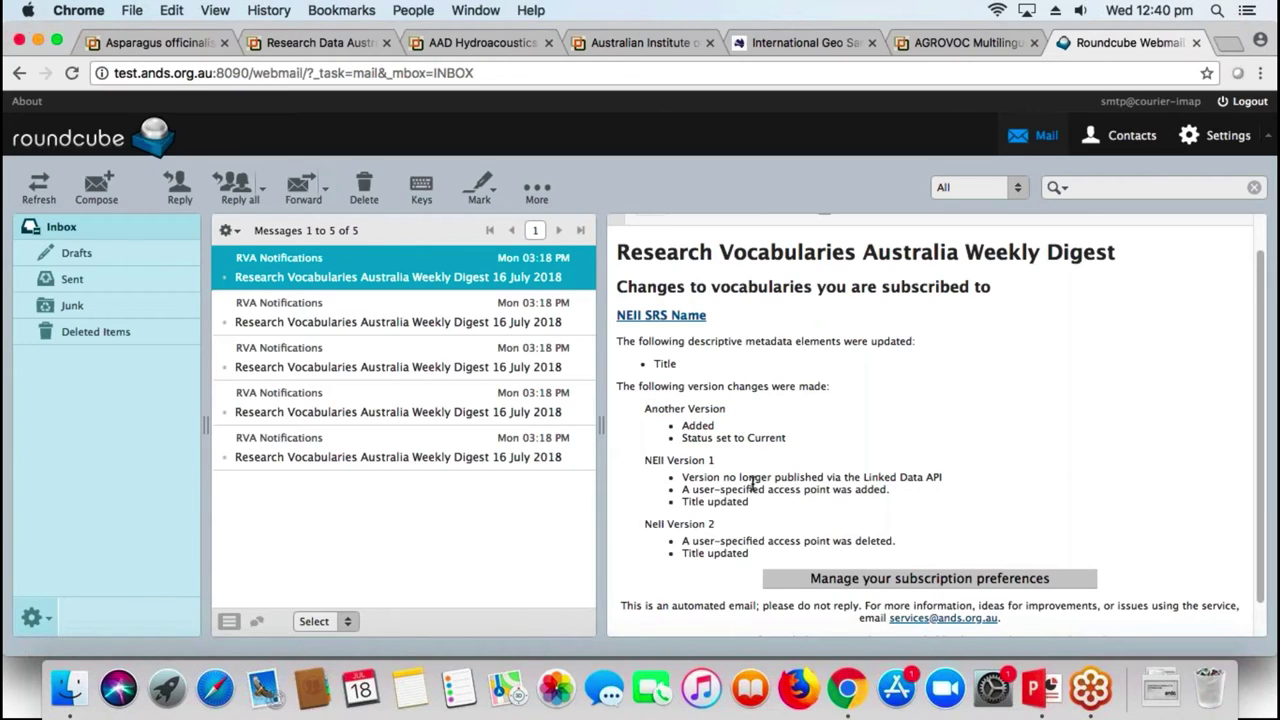
scroll(696, 526, up, 1)
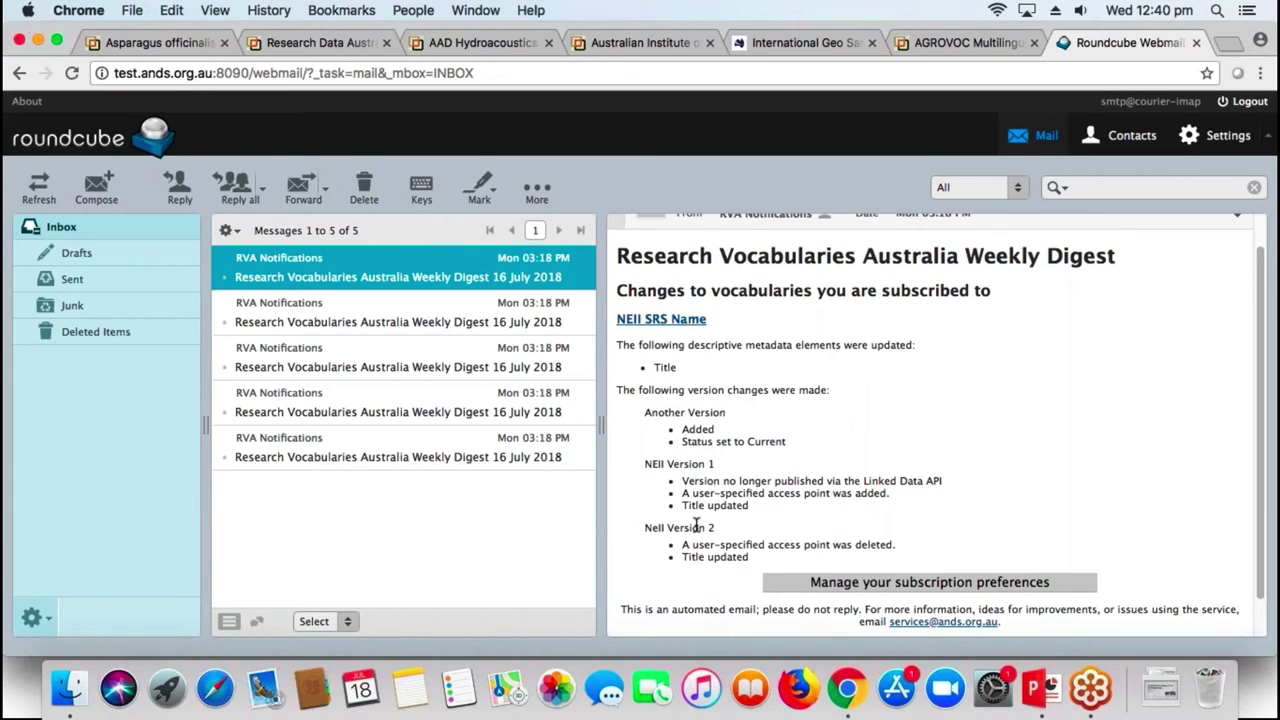
scroll(703, 528, down, 3)
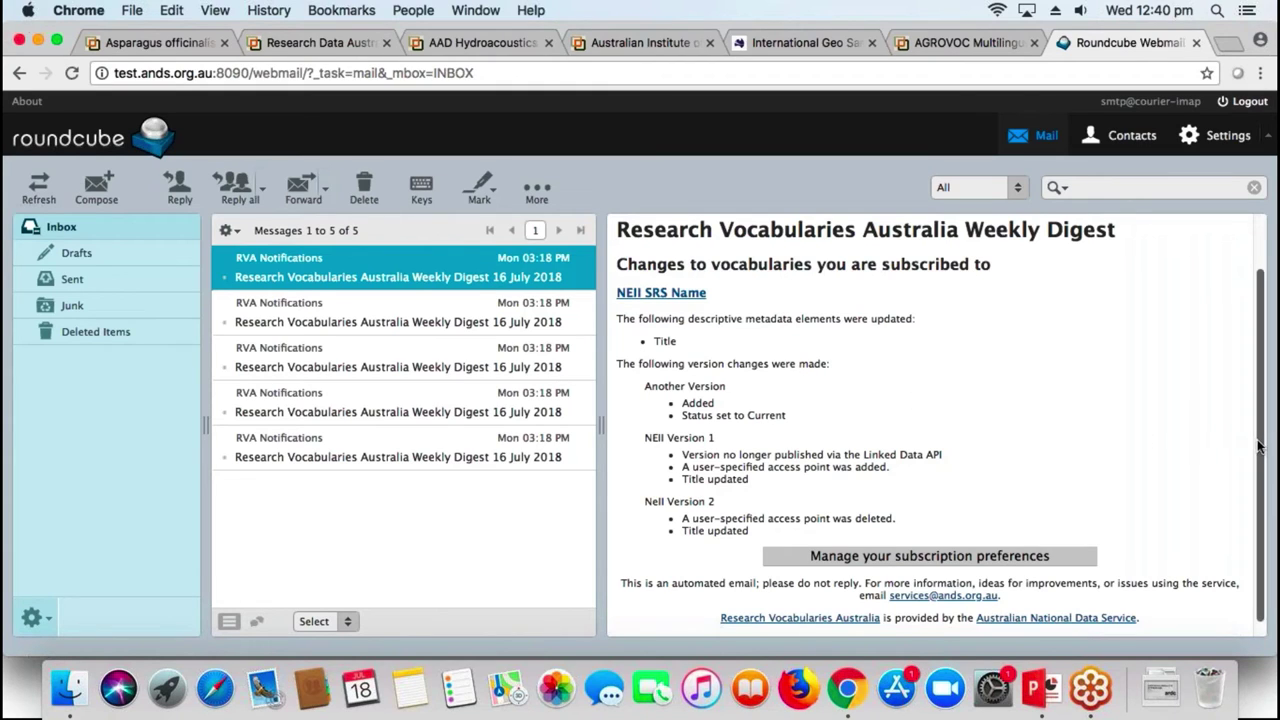
scroll(1050, 445, down, 1)
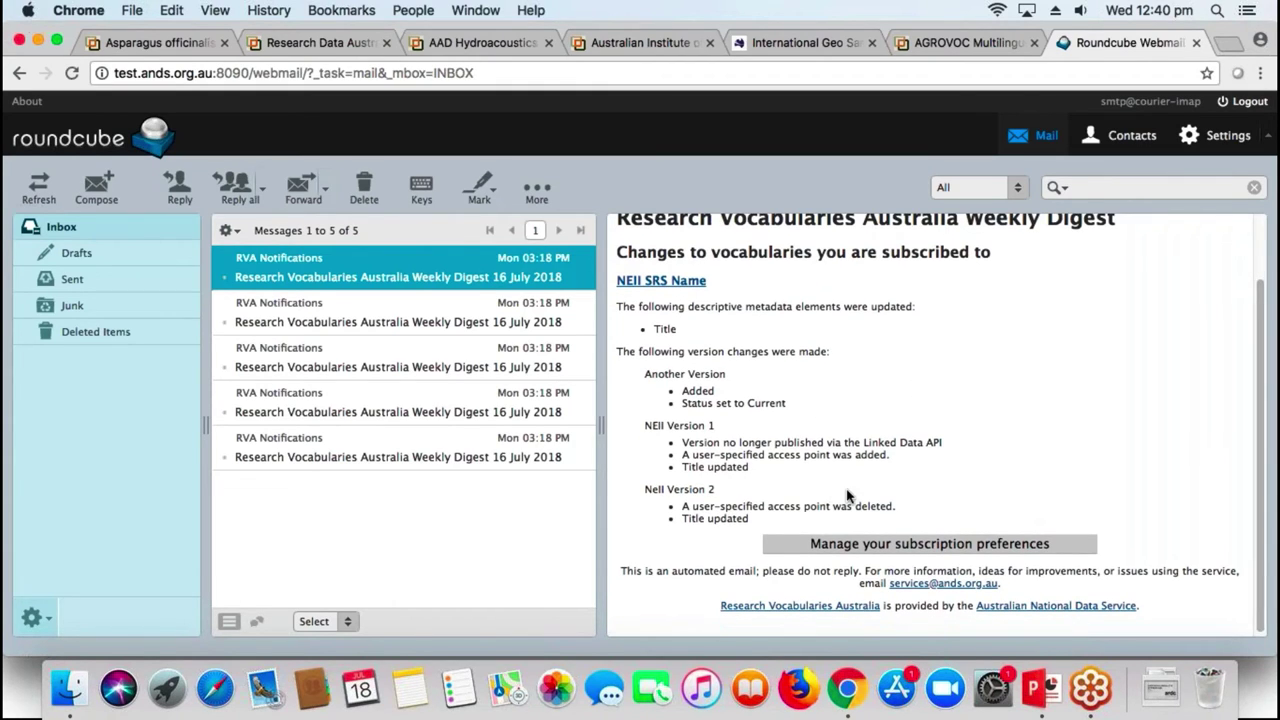
Step: Read the fourth digest through its ARCHAEOLOGICAL SCIENCES (EH) and HTML Example Vocabulary changes
click(322, 405)
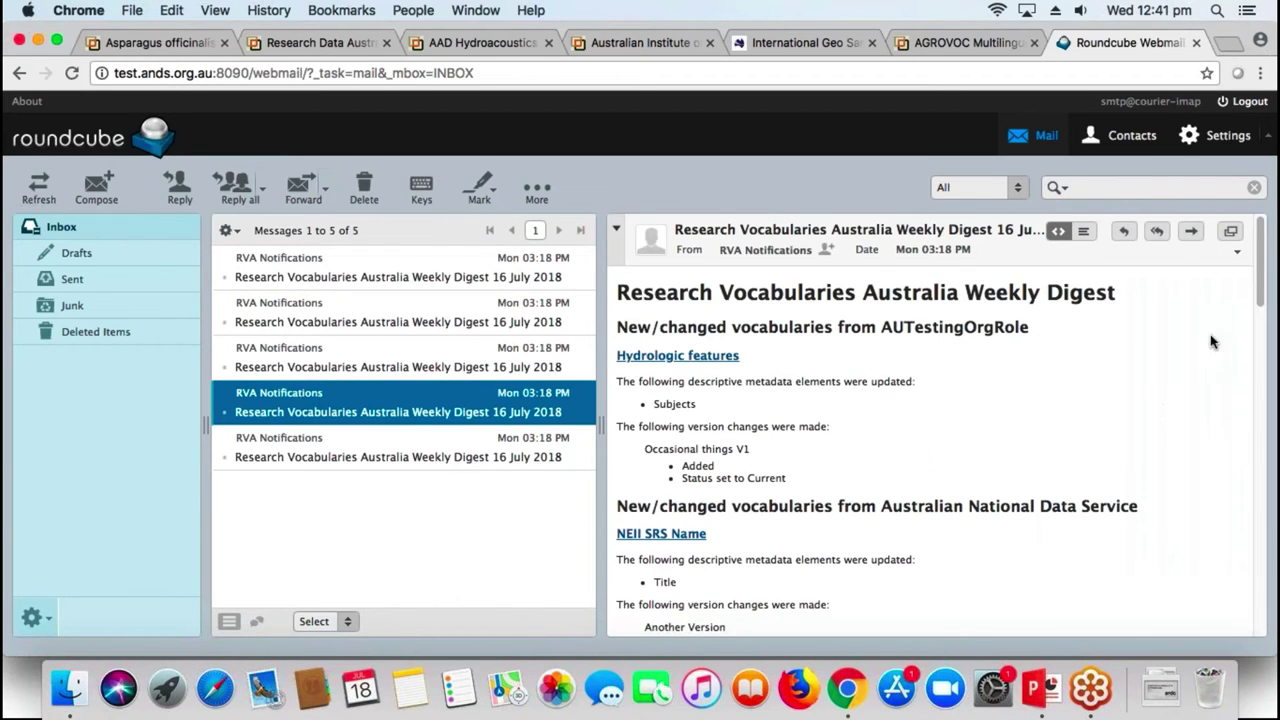
drag(1260, 265, 1262, 280)
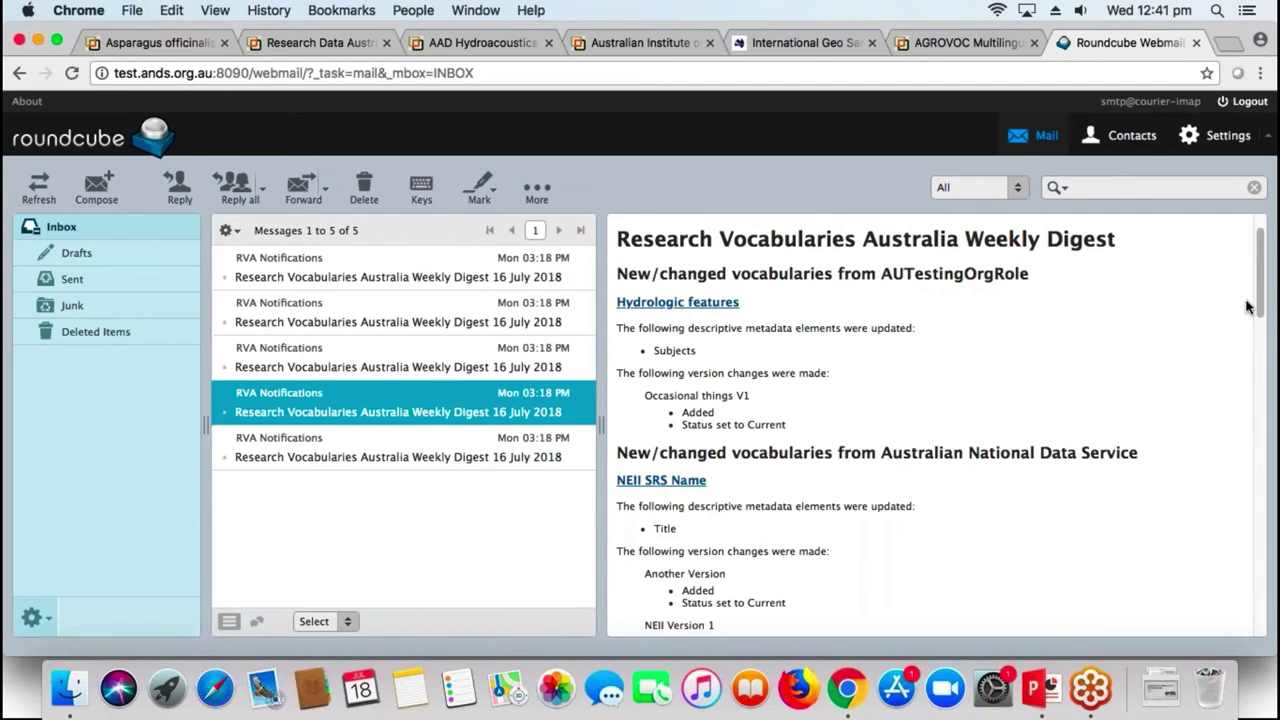
drag(1258, 300, 1260, 326)
drag(884, 282, 1134, 284)
drag(1257, 322, 1266, 386)
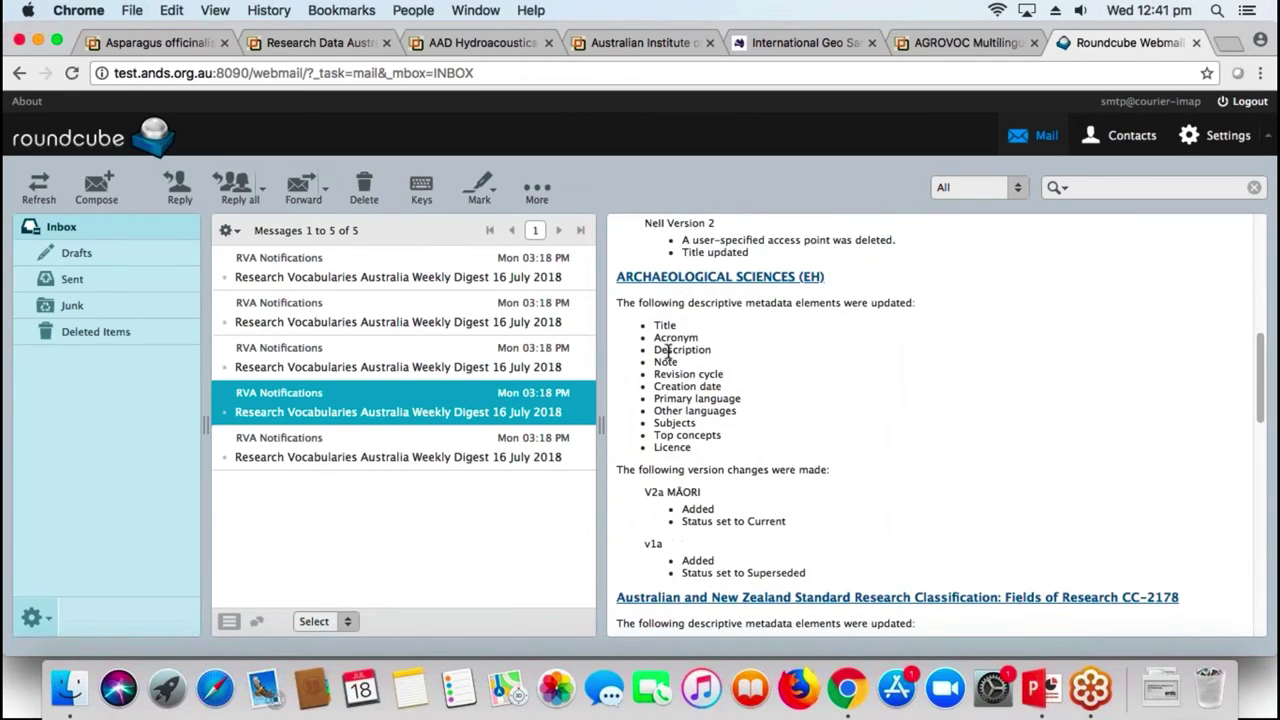
drag(698, 448, 654, 327)
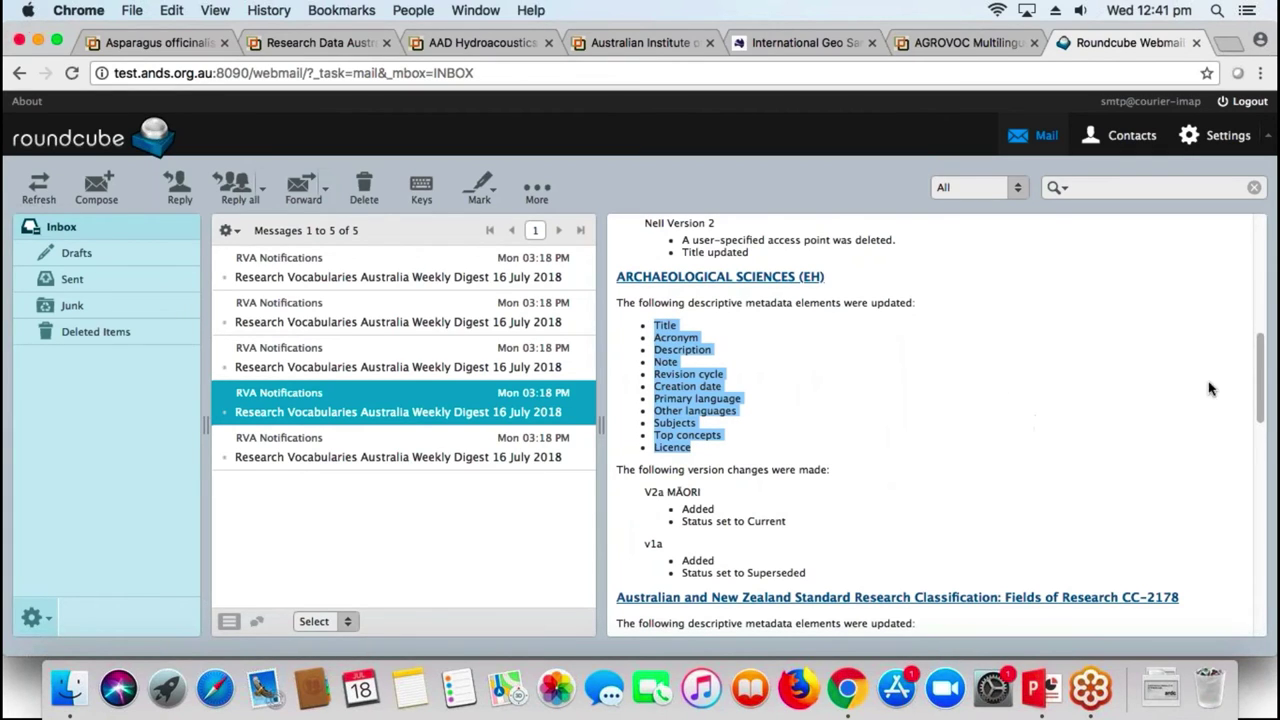
drag(1258, 378, 1258, 612)
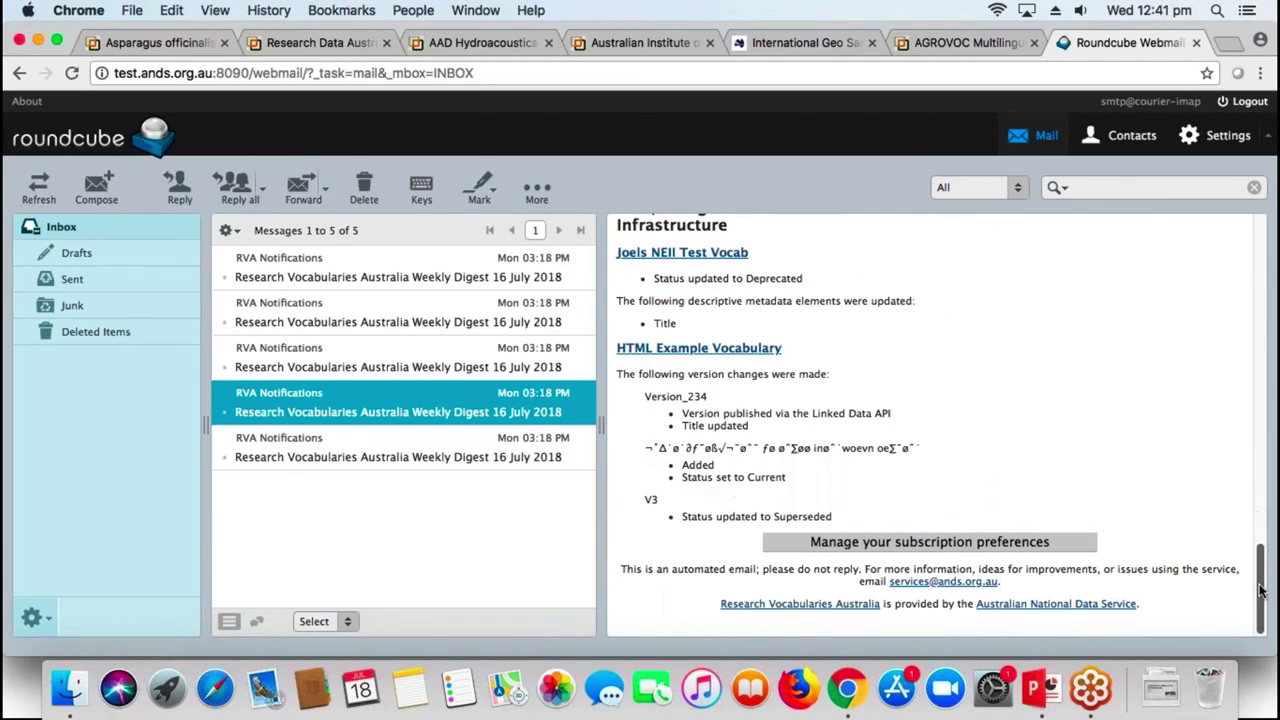
Step: Open Manage Subscriptions and review the subscribed publishers, including AUTestingOrgRole
click(832, 545)
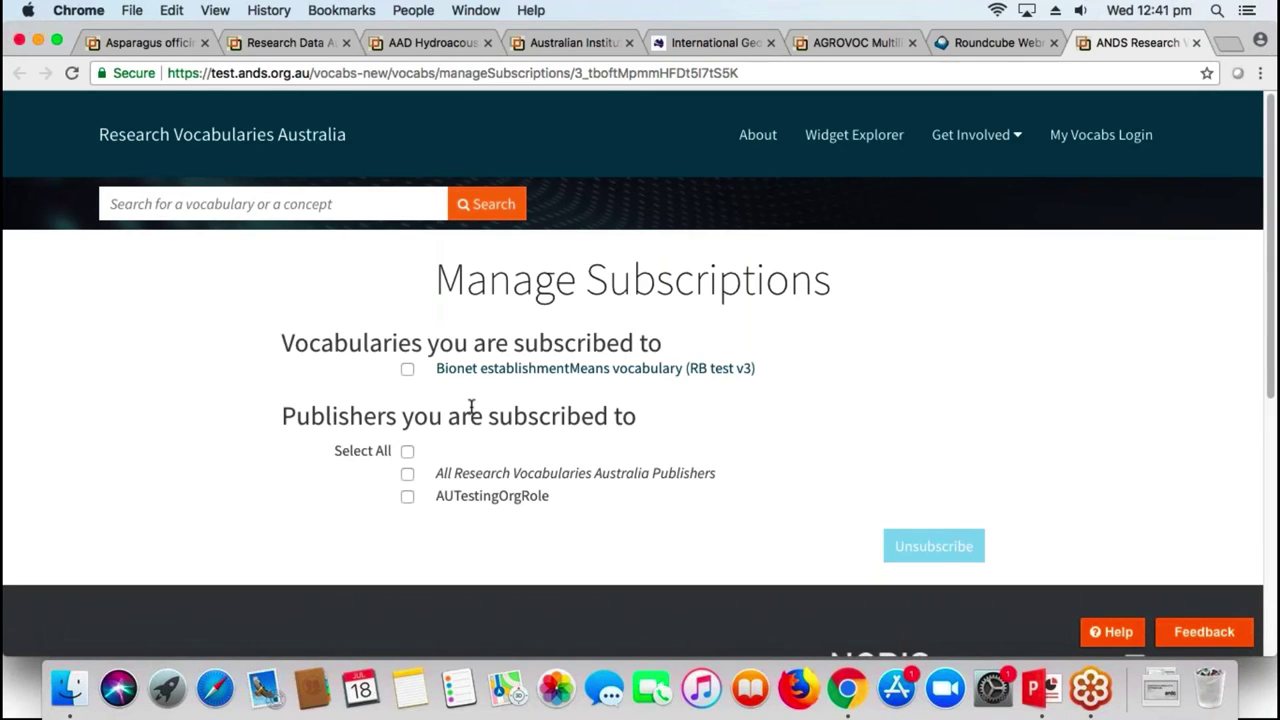
drag(566, 497, 436, 474)
click(462, 480)
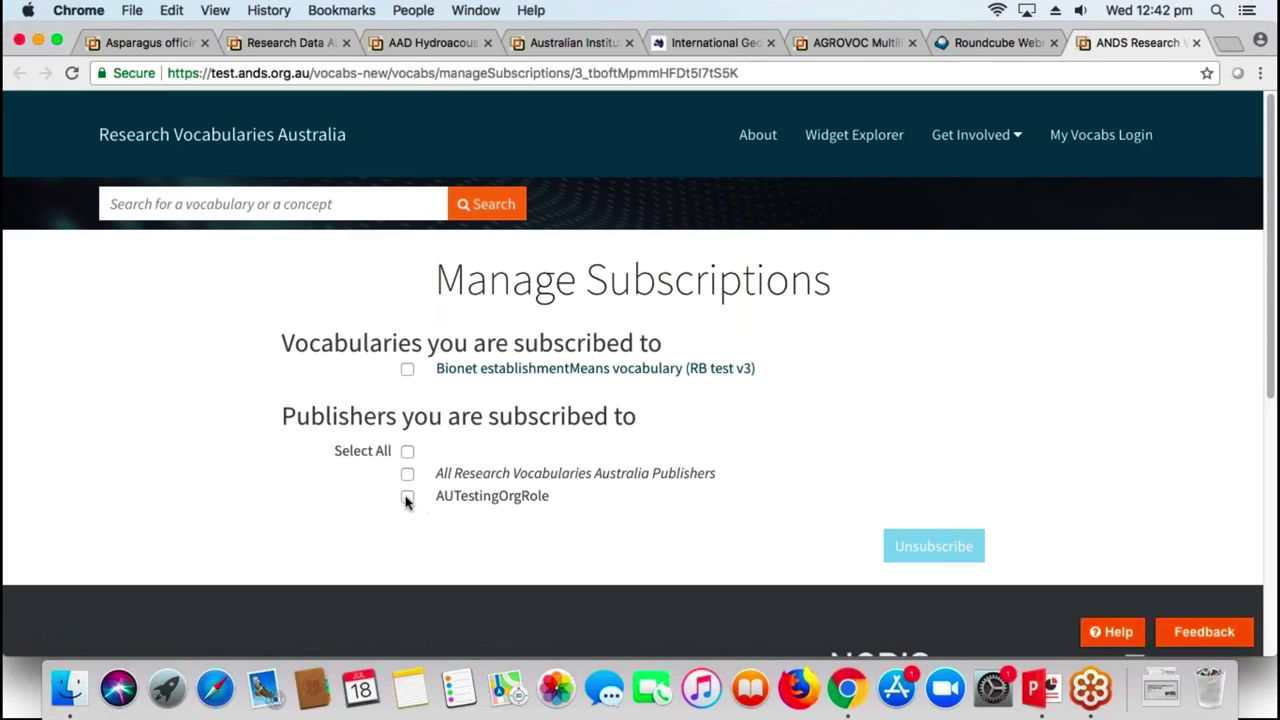
drag(557, 500, 437, 496)
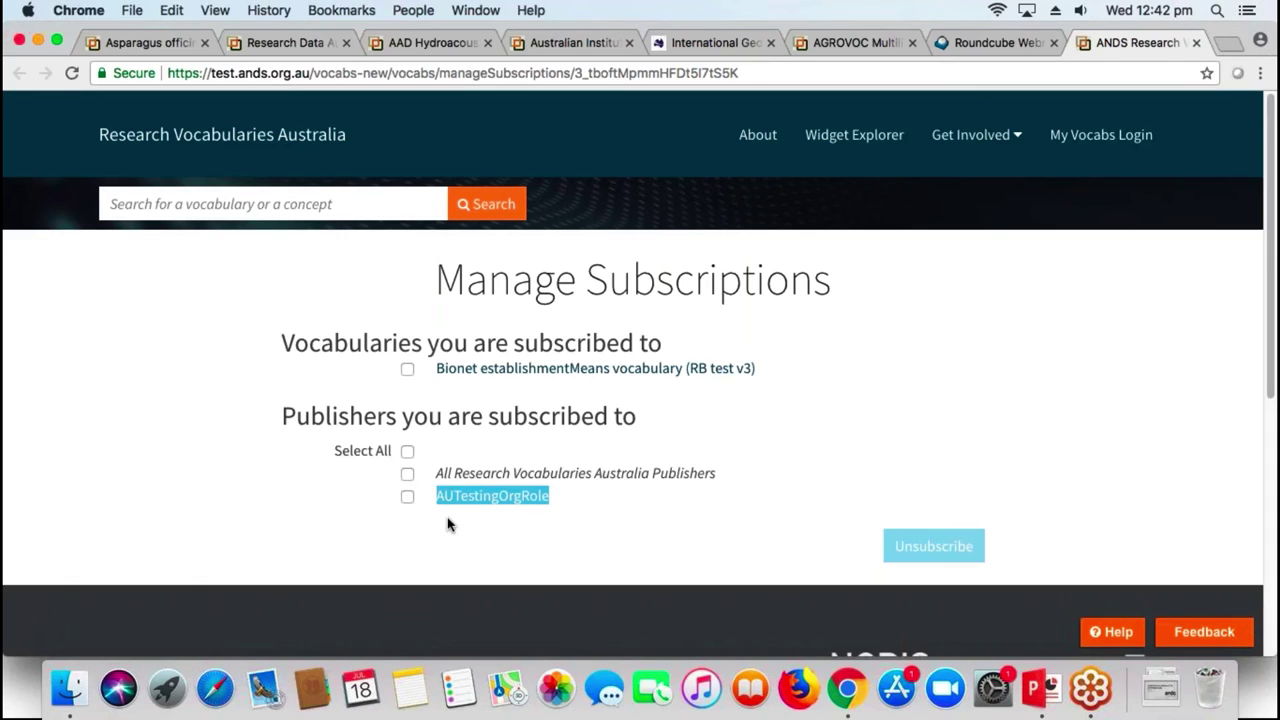
click(408, 487)
Step: Unsubscribe from All Research Vocabularies Australia Publishers and go back to the slideshow
click(407, 473)
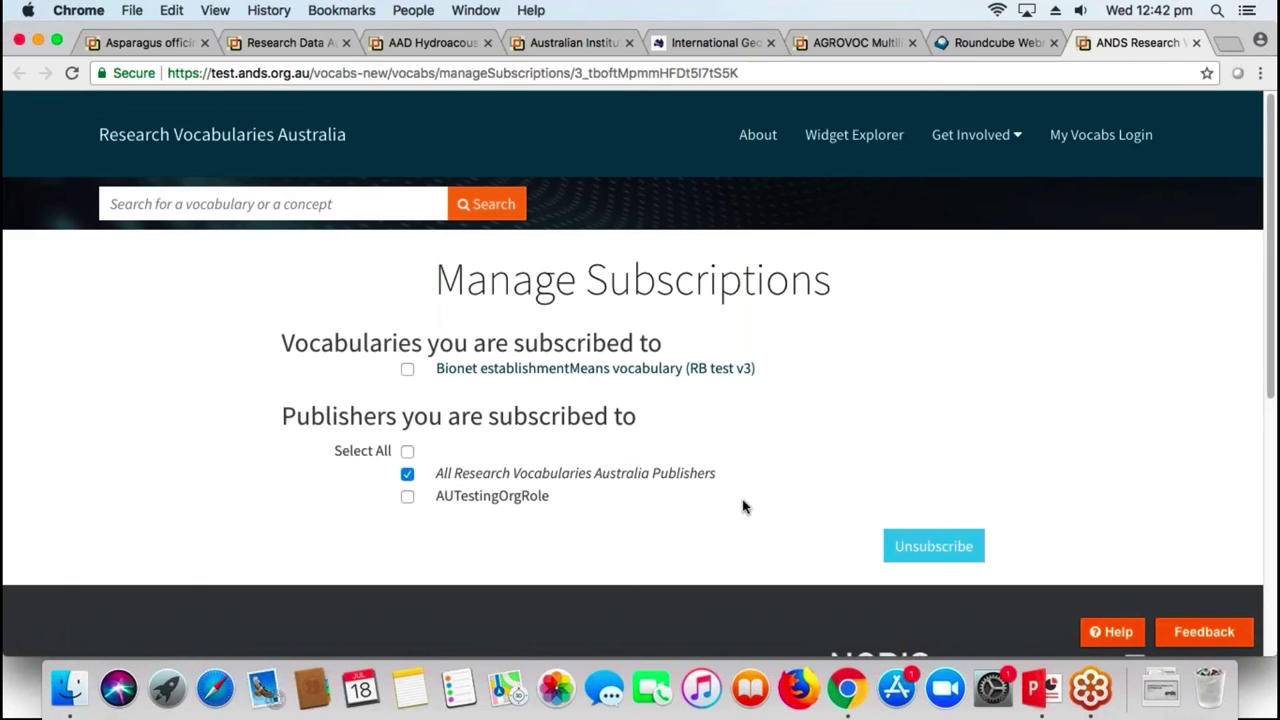
click(940, 546)
click(805, 176)
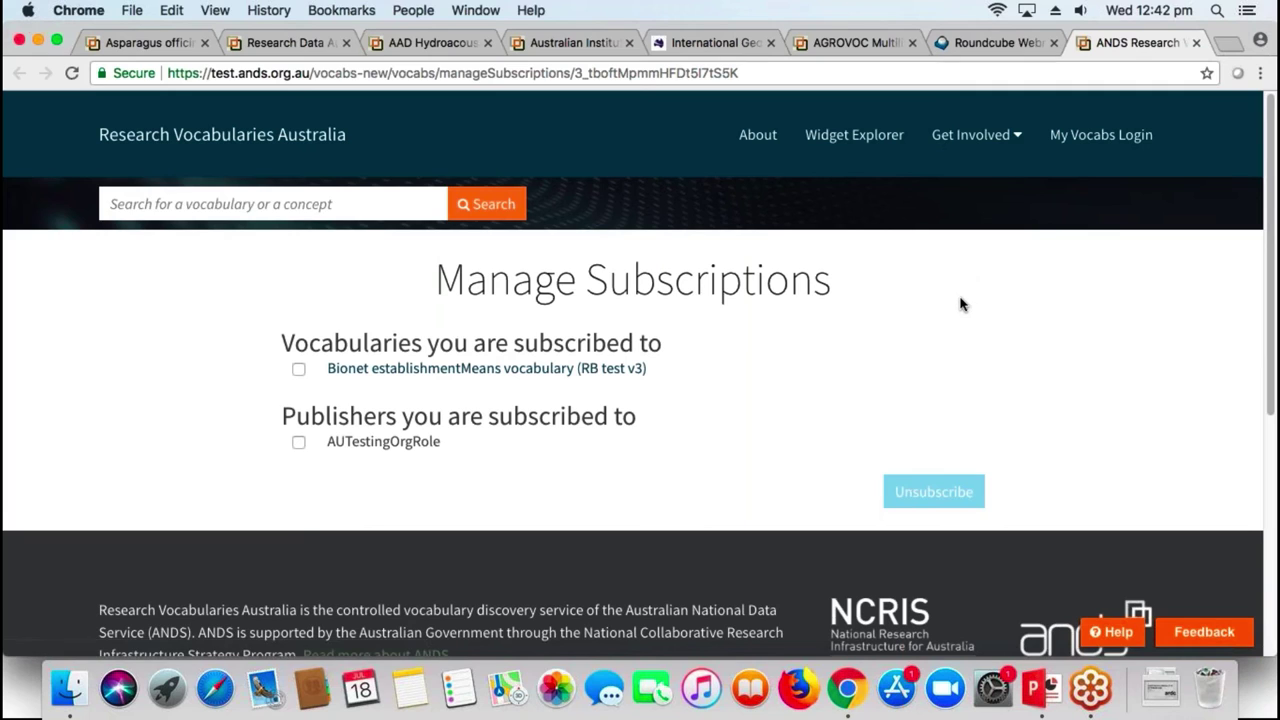
key(super+Tab)
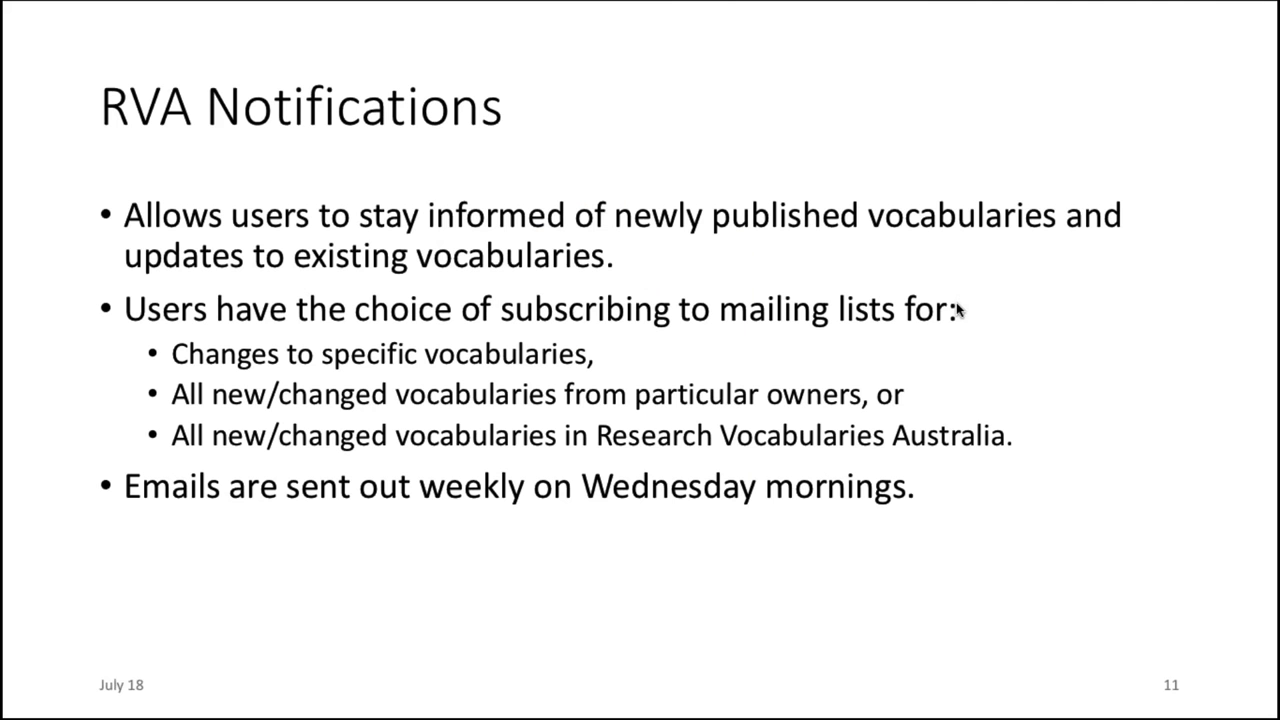
Step: Advance the slideshow past the Further information slide to closing slide 13 inviting questions
click(395, 488)
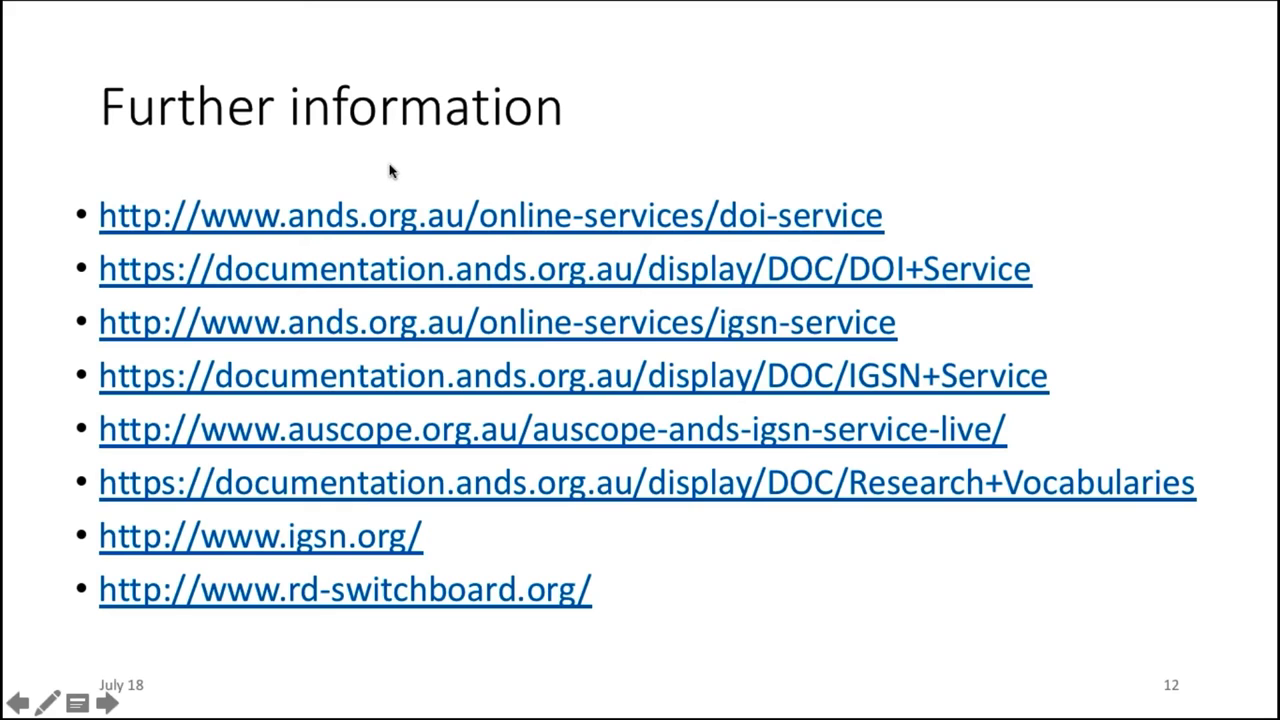
key(Right)
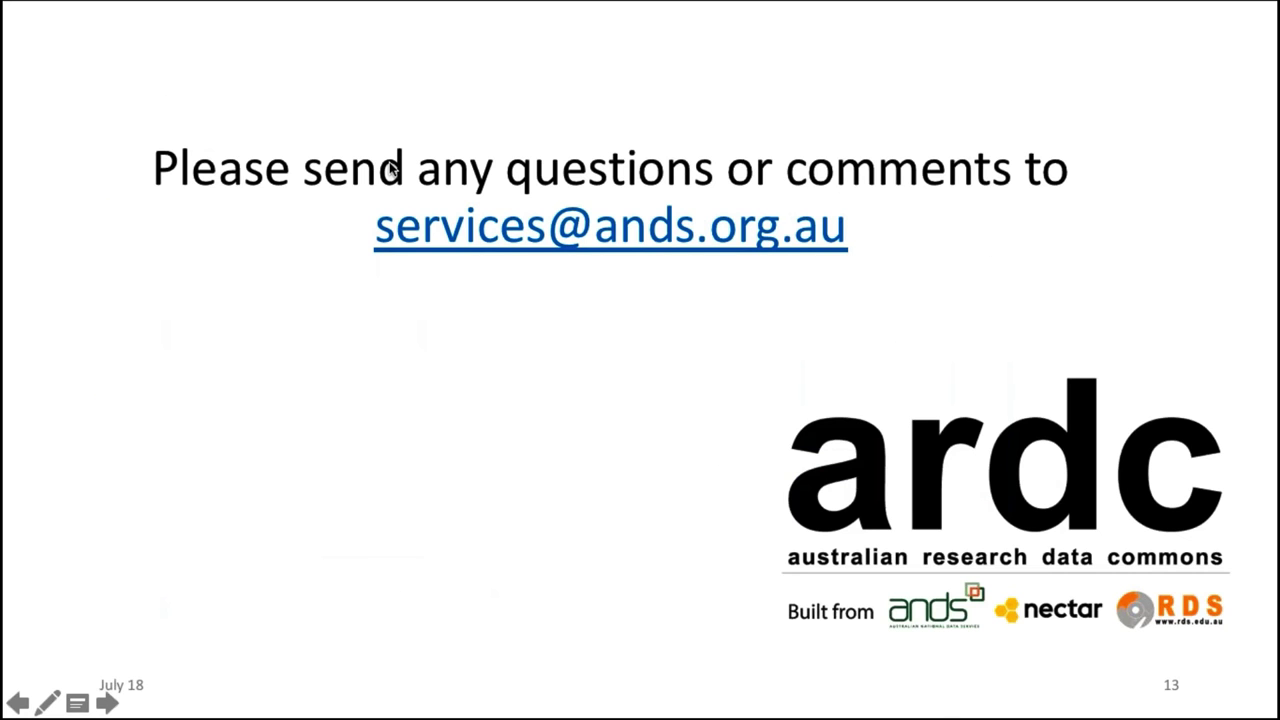